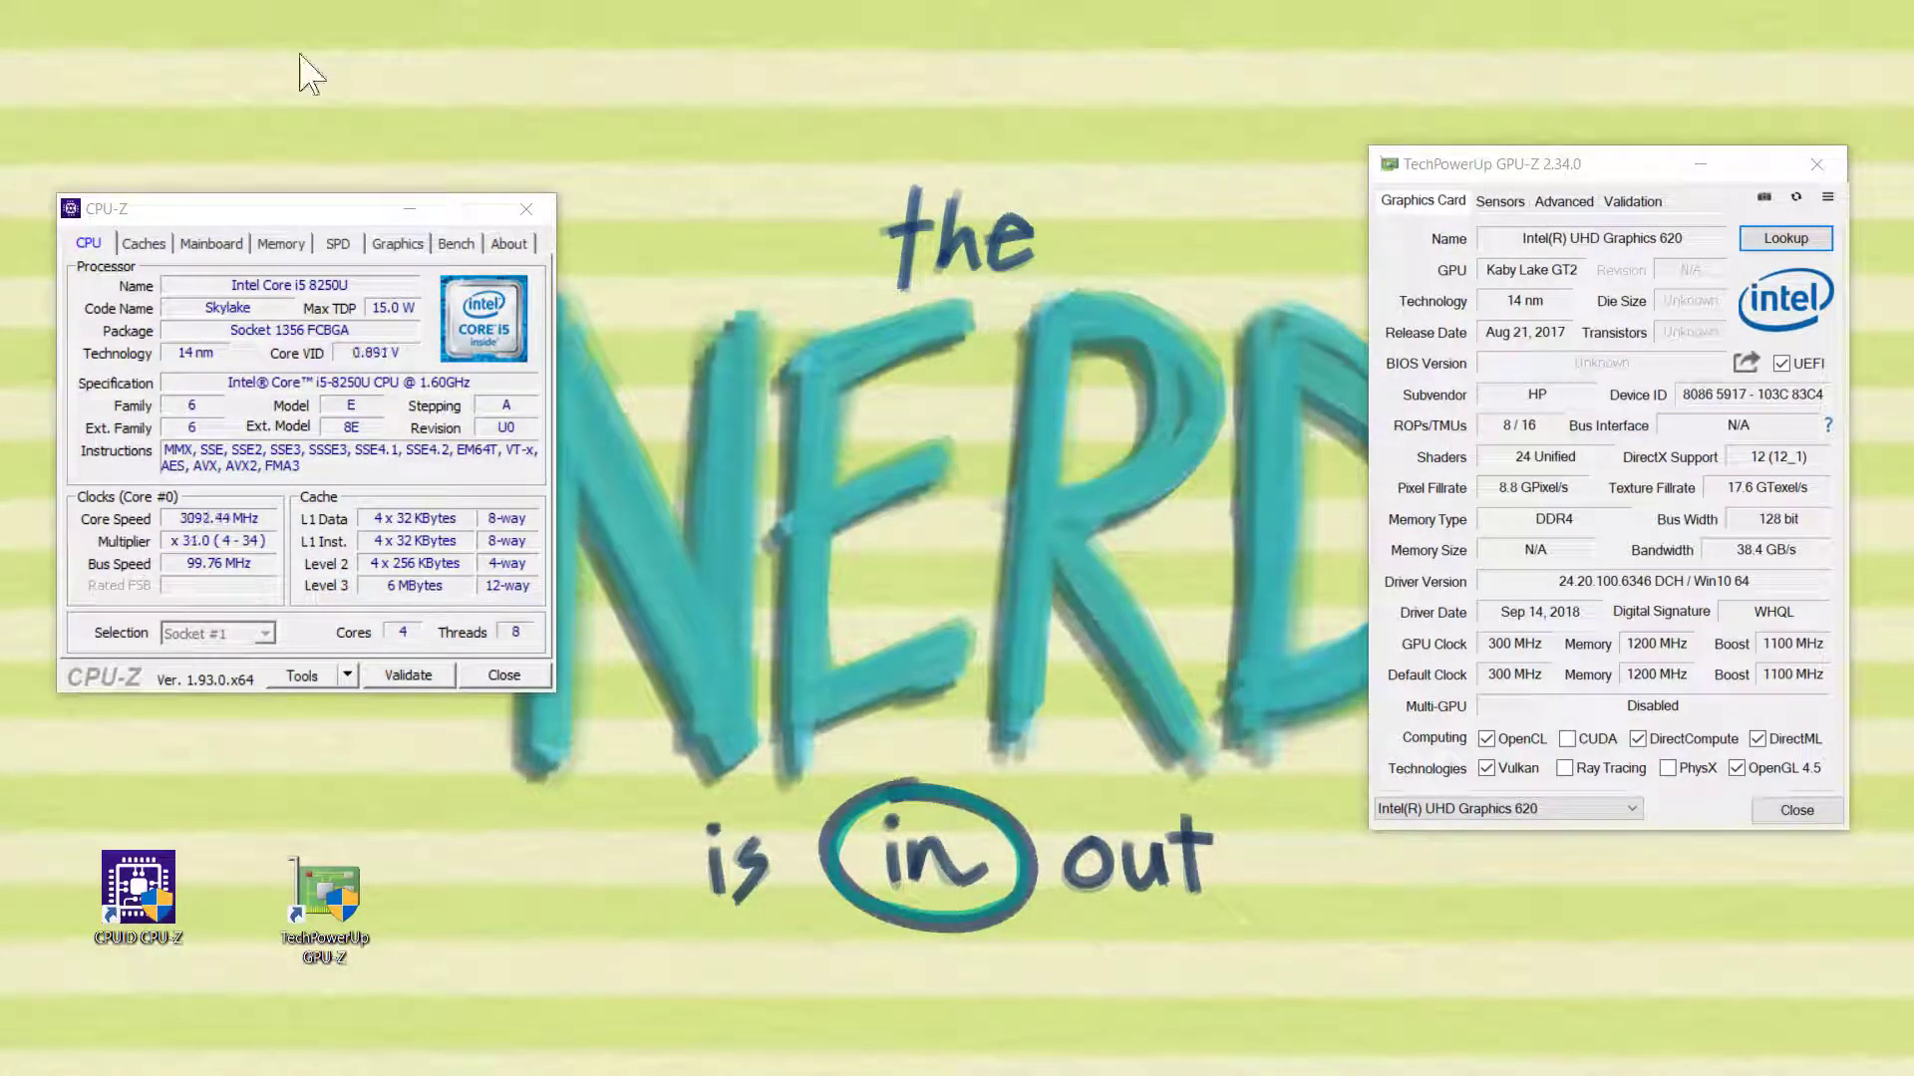
Bring the CPU-Z window and then the GPU-Z window to the front
{"action": "left_click", "coordinate": [287, 209]}
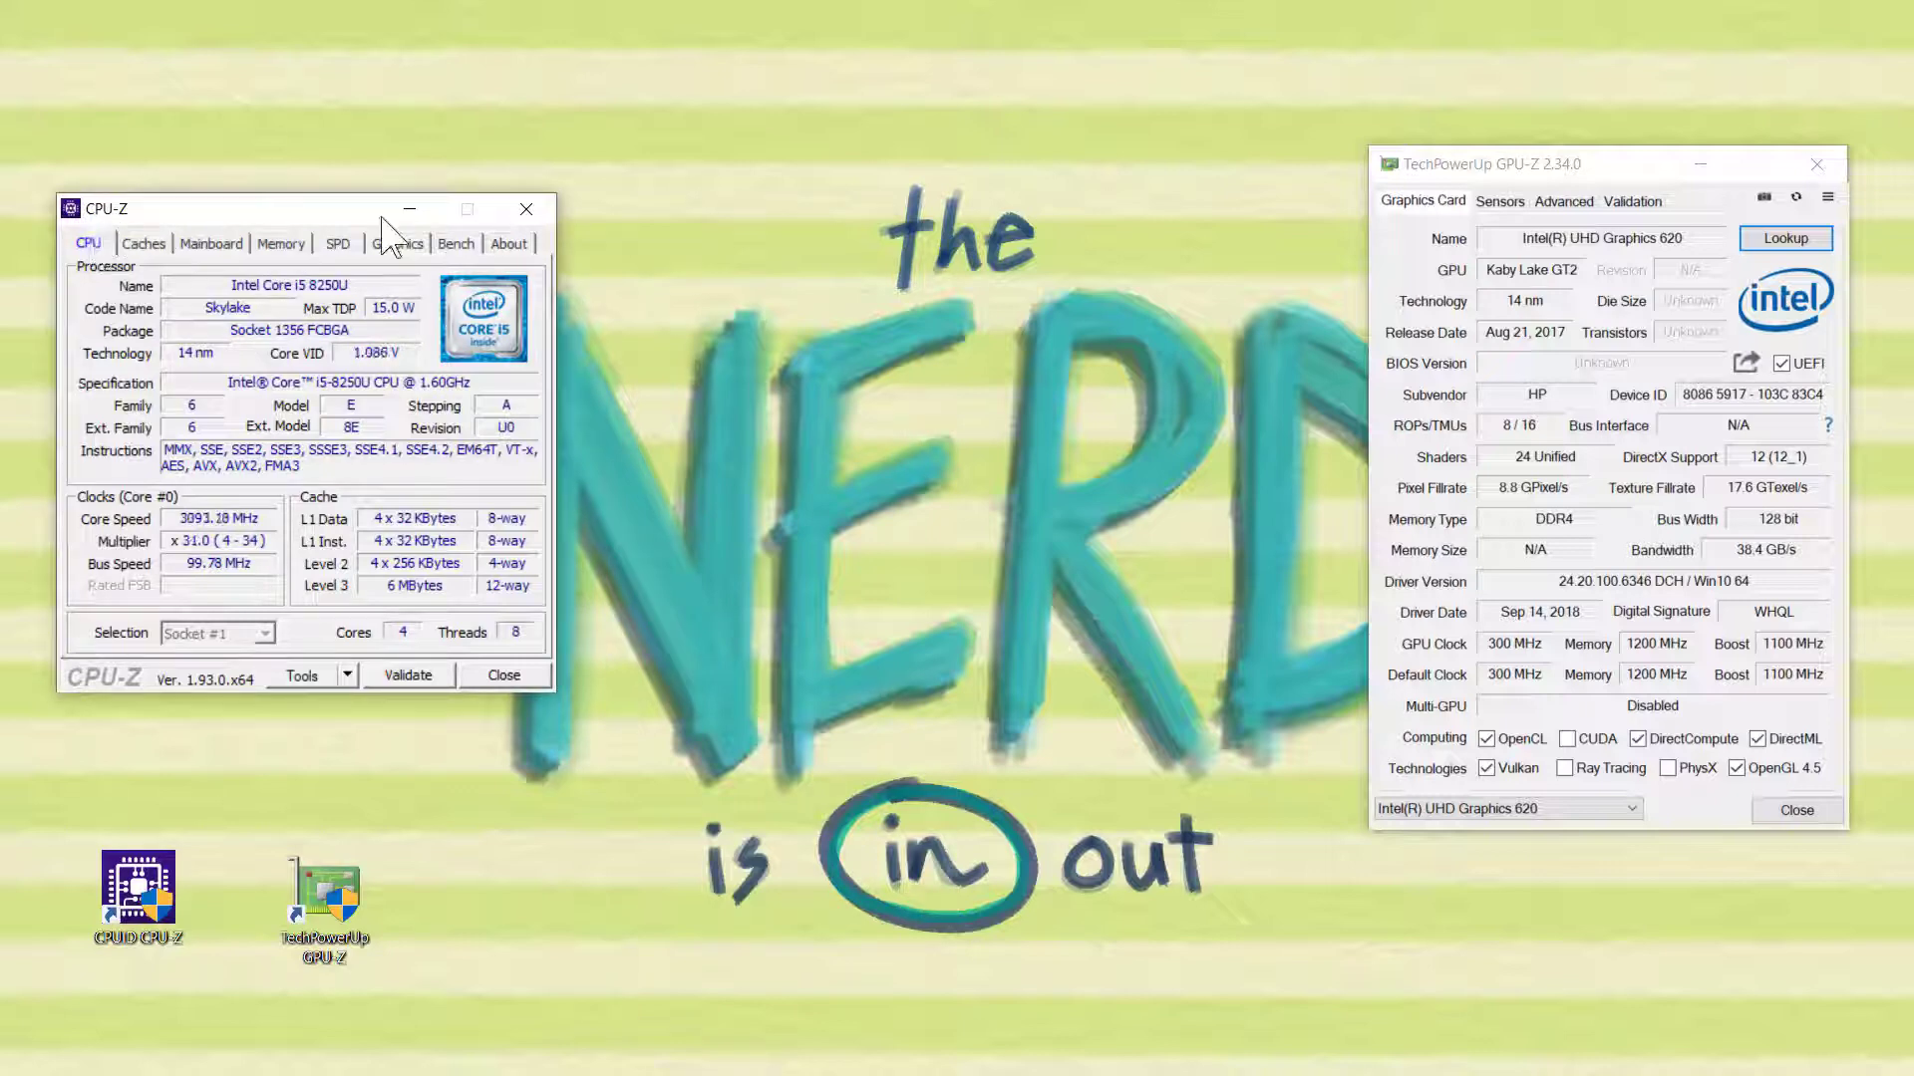
{"action": "left_click", "coordinate": [1610, 175]}
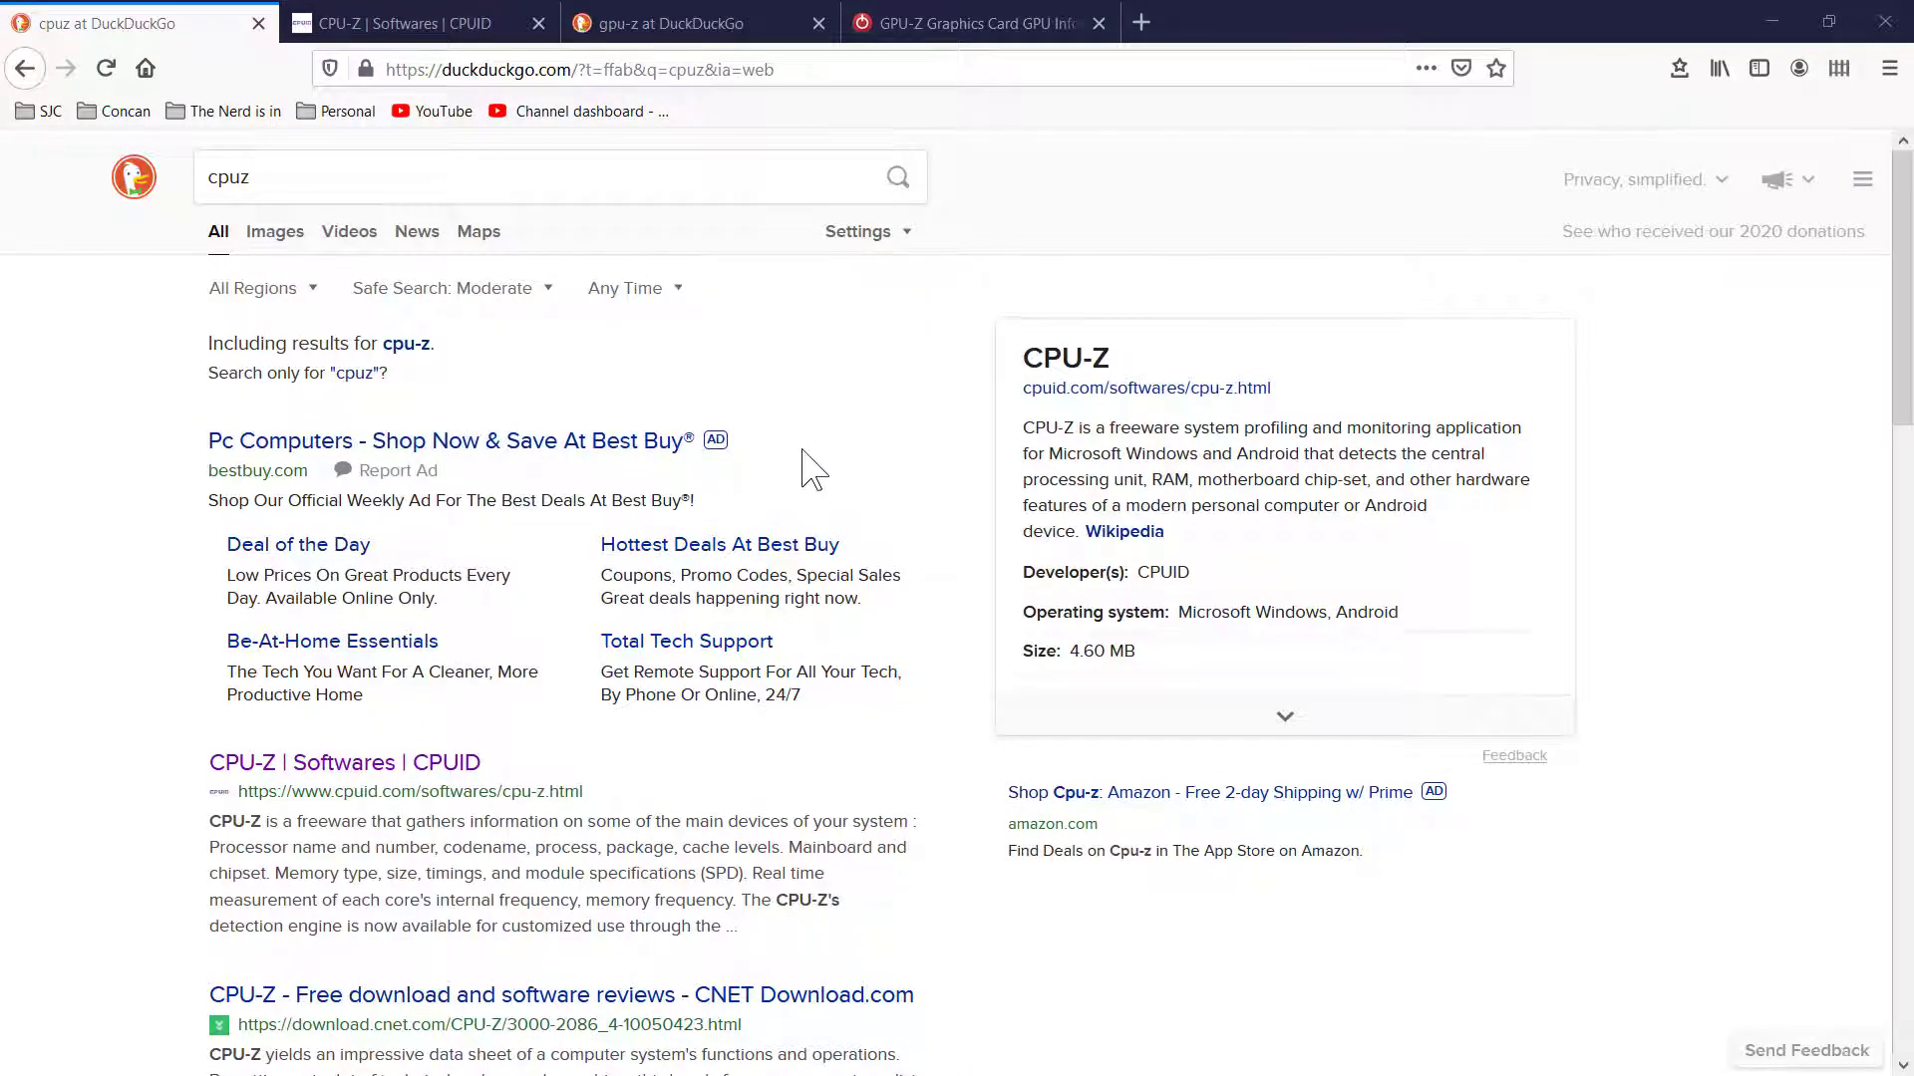
Browse the cpuz DuckDuckGo search results
{"action": "left_click", "coordinate": [257, 179]}
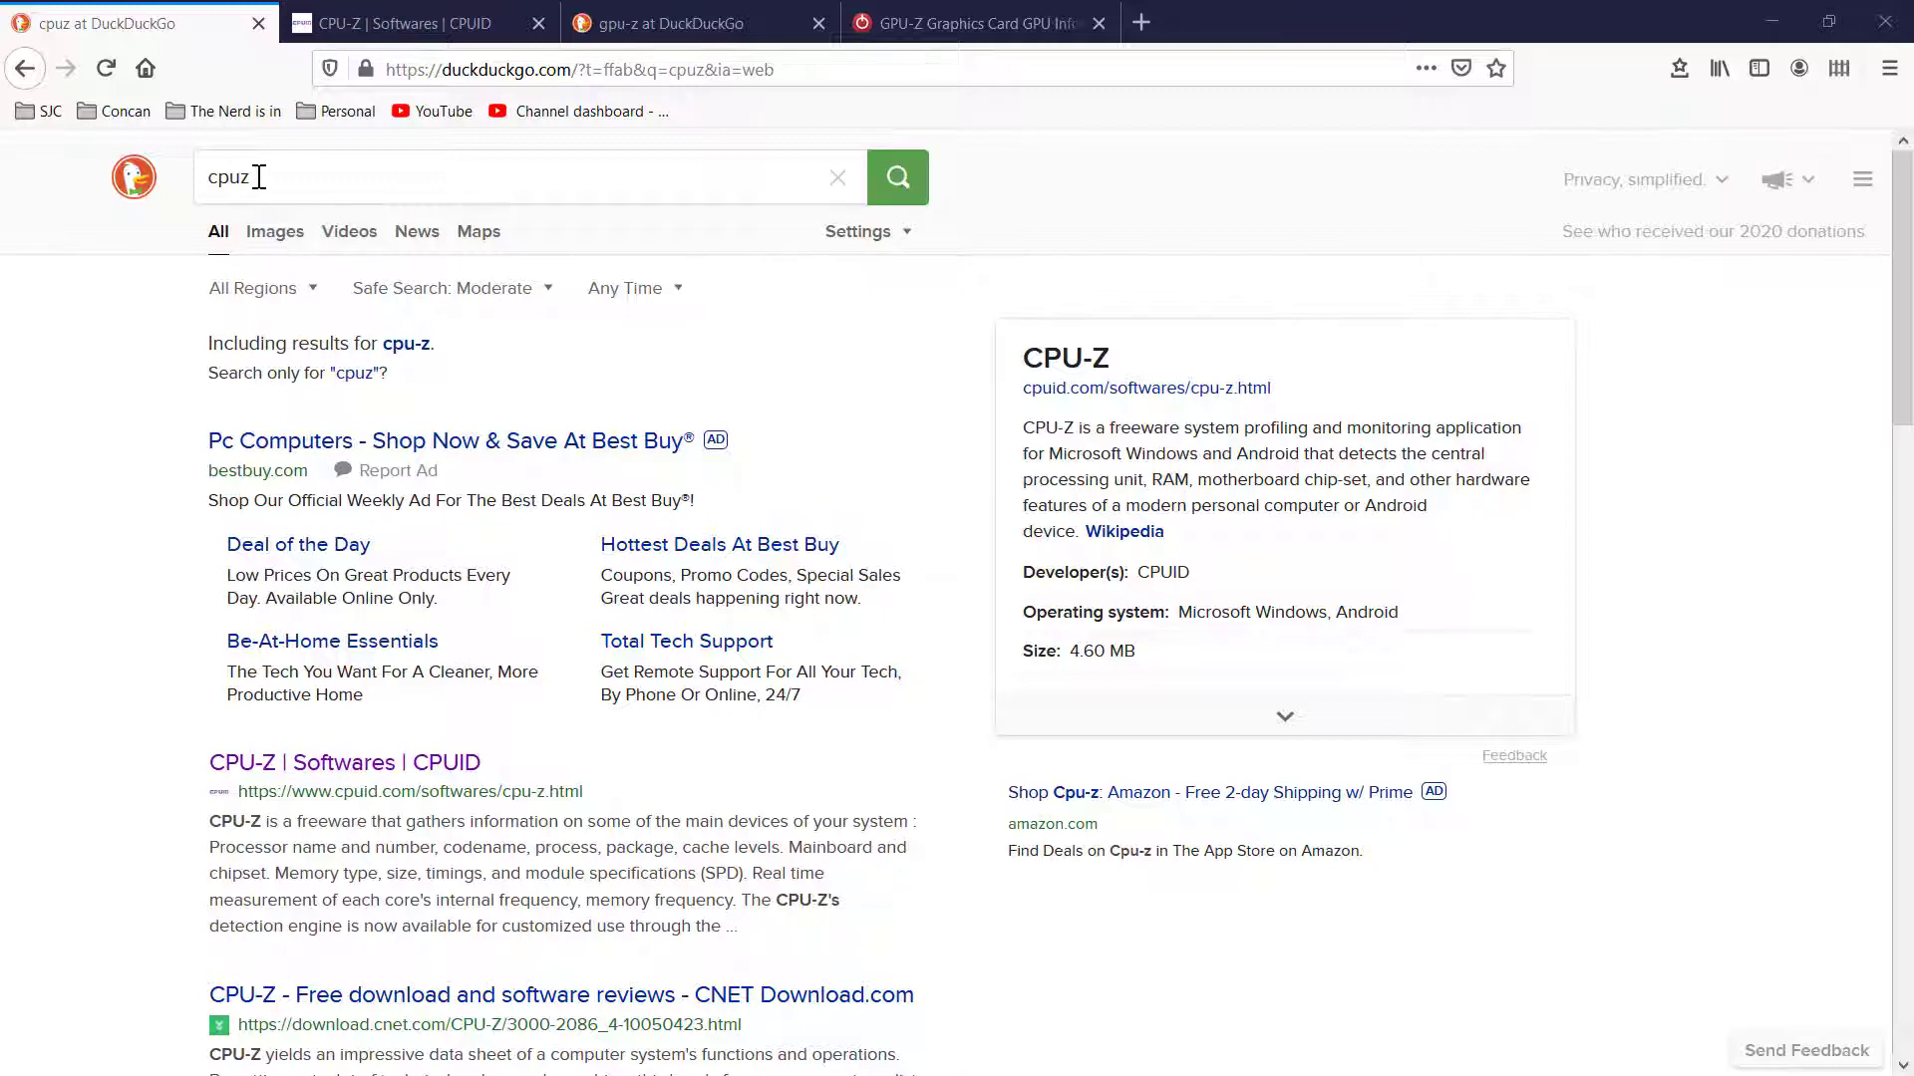
{"action": "left_click", "coordinate": [159, 593]}
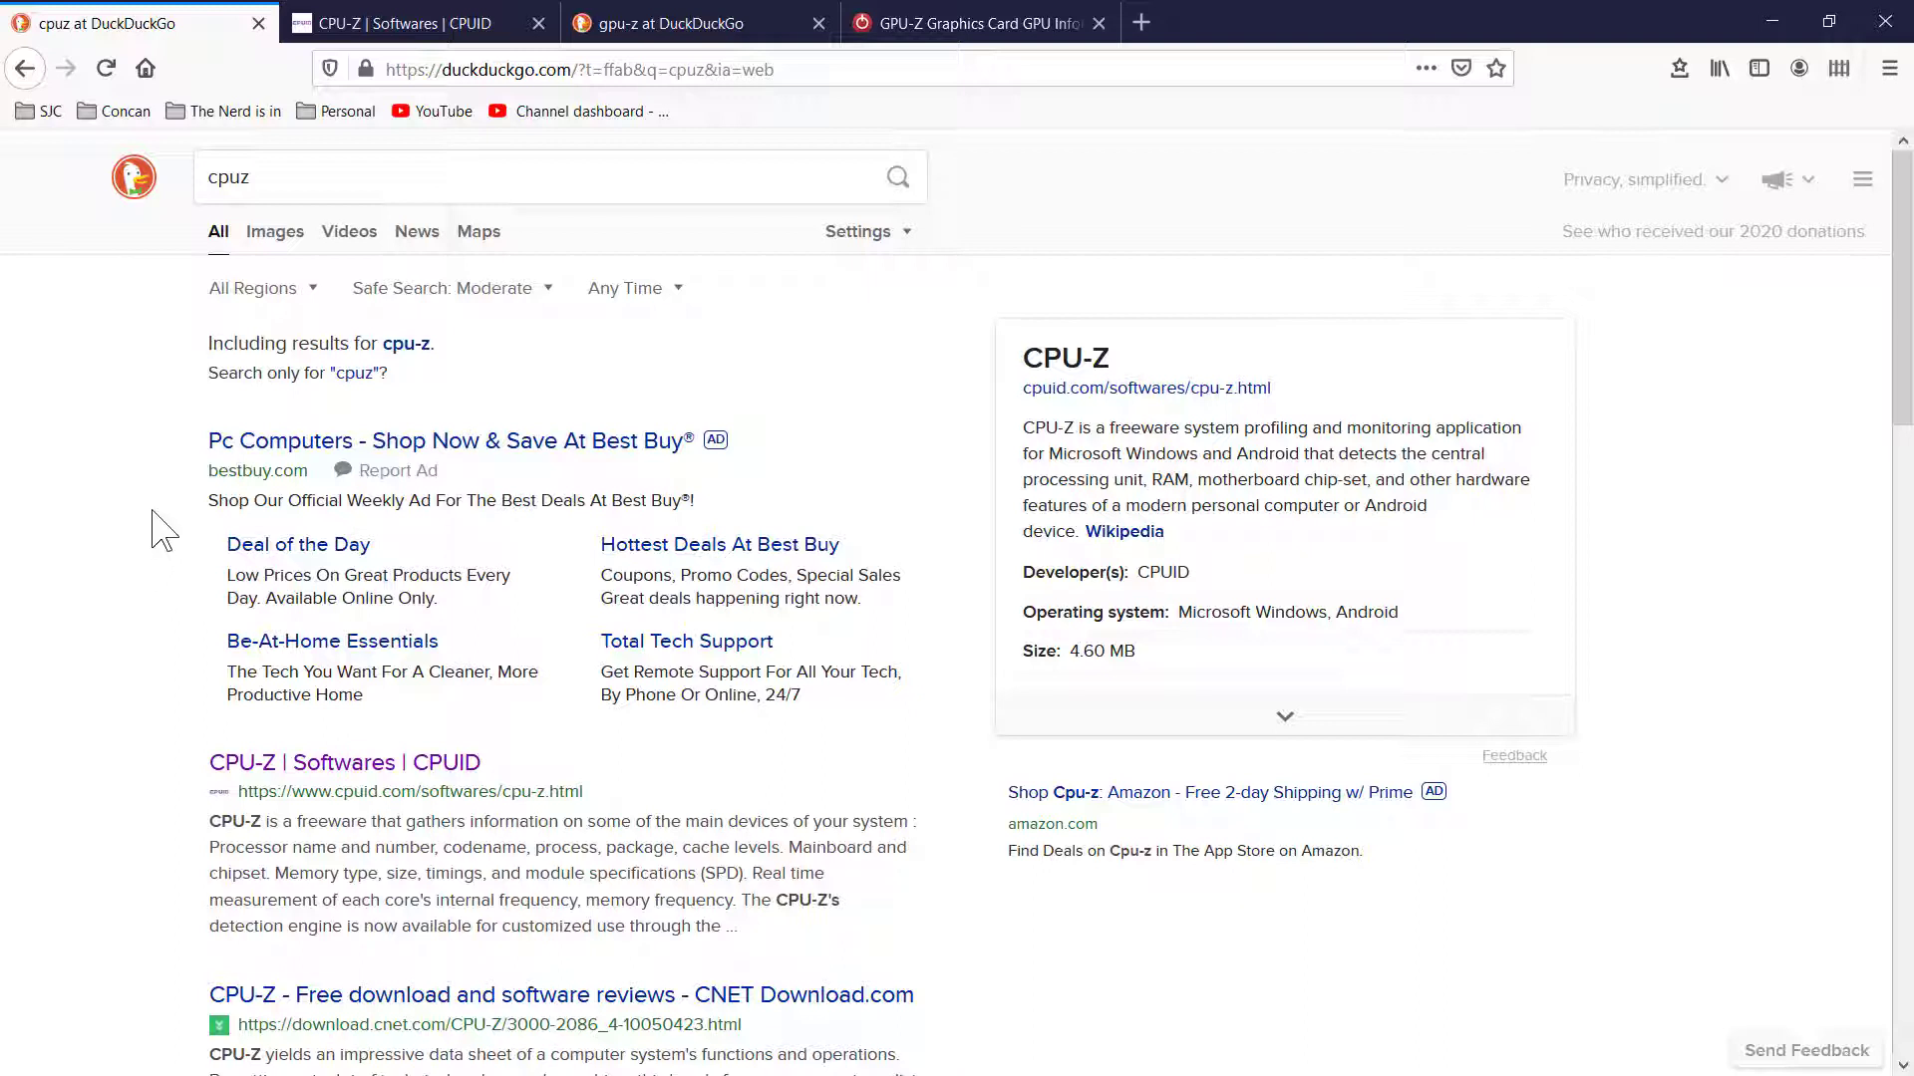
{"action": "scroll", "coordinate": [160, 540], "scroll_direction": "down", "scroll_amount": 3}
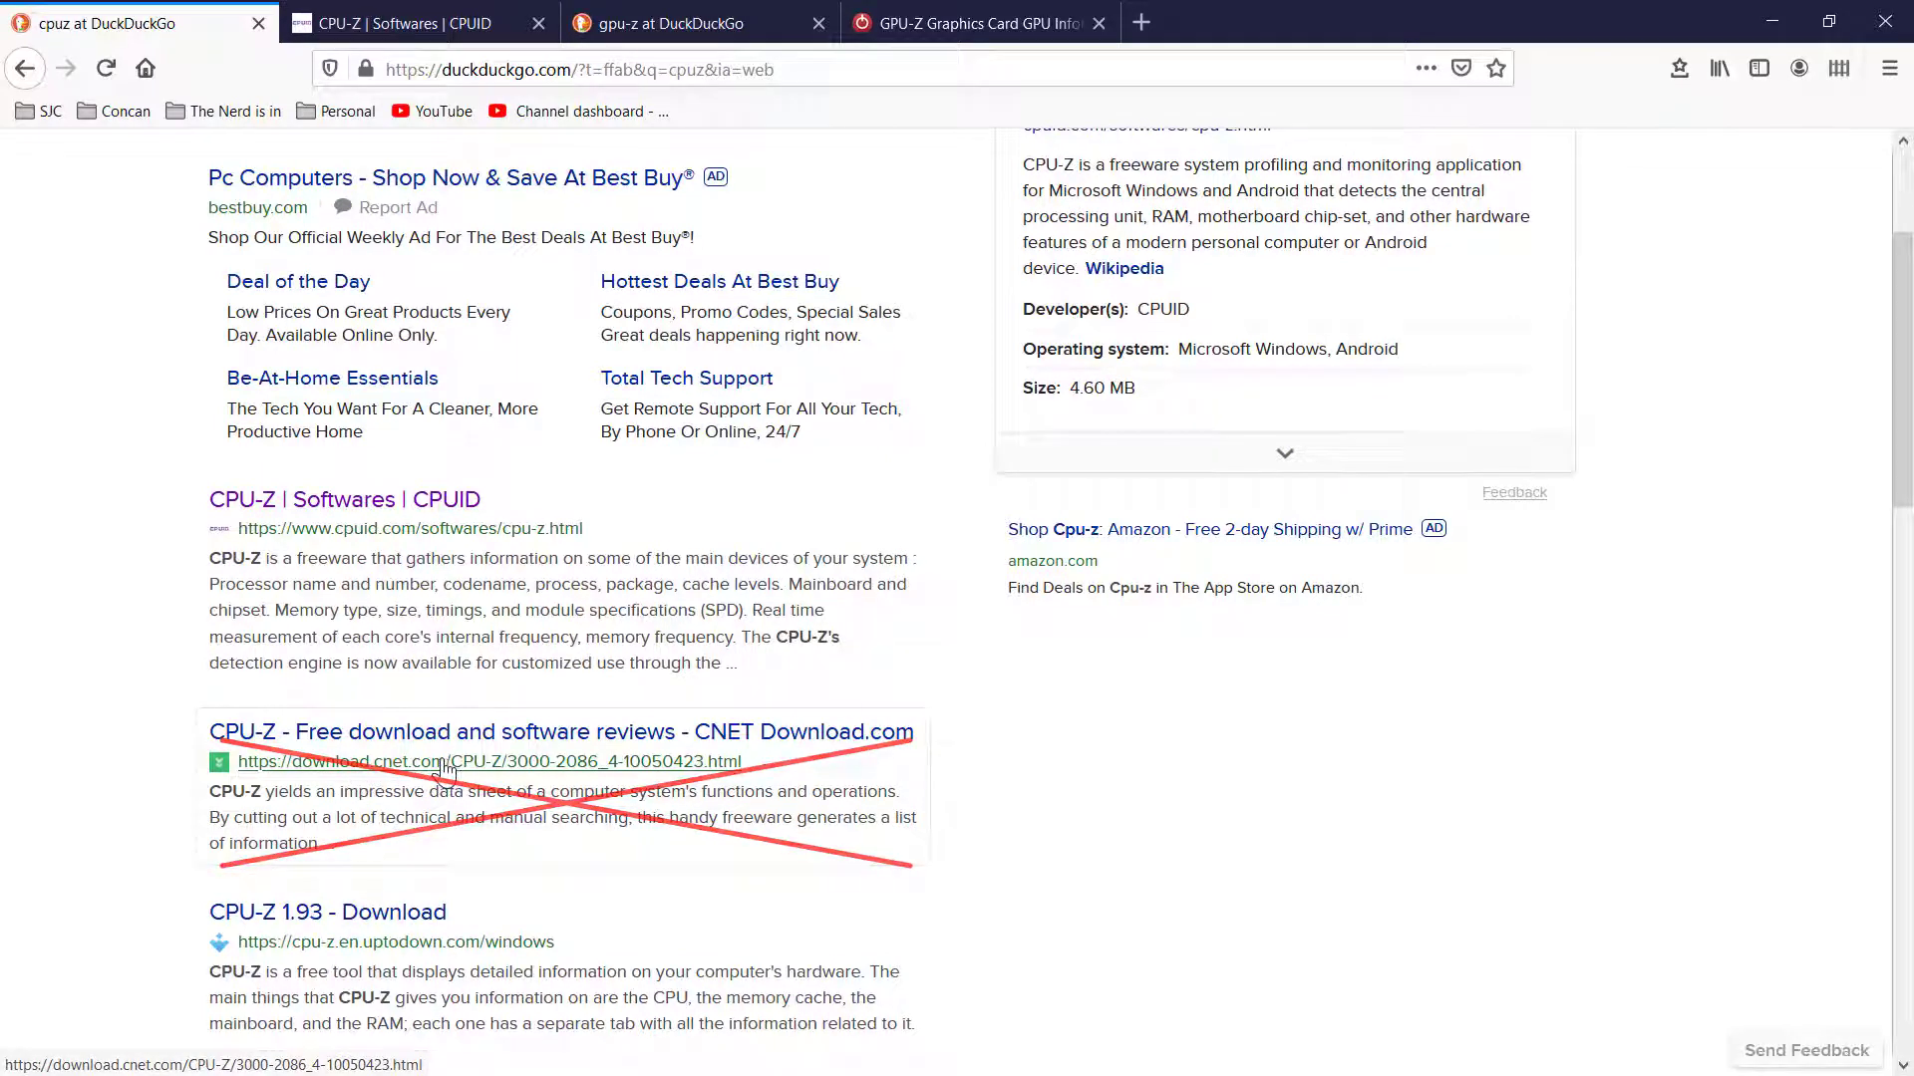
{"action": "scroll", "coordinate": [391, 980], "scroll_direction": "down", "scroll_amount": 2}
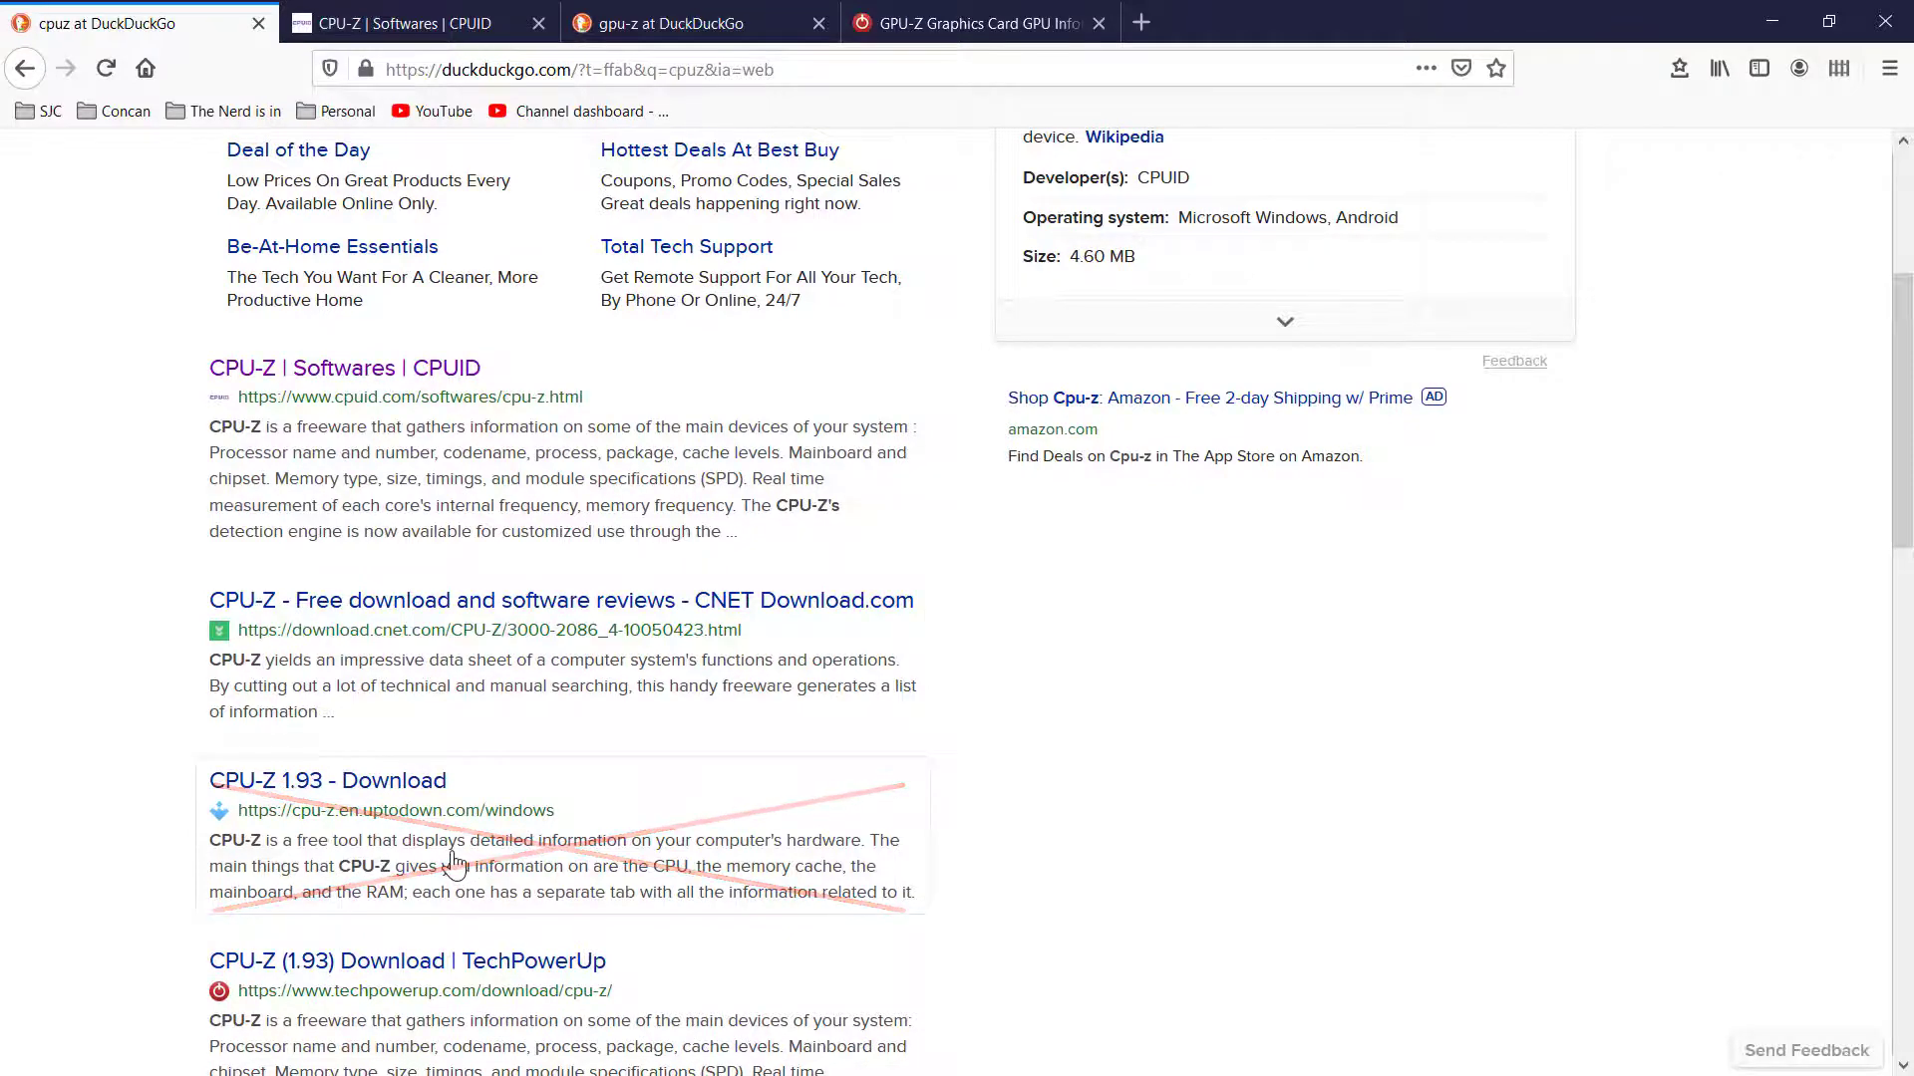
{"action": "scroll", "coordinate": [453, 867], "scroll_direction": "up", "scroll_amount": 4}
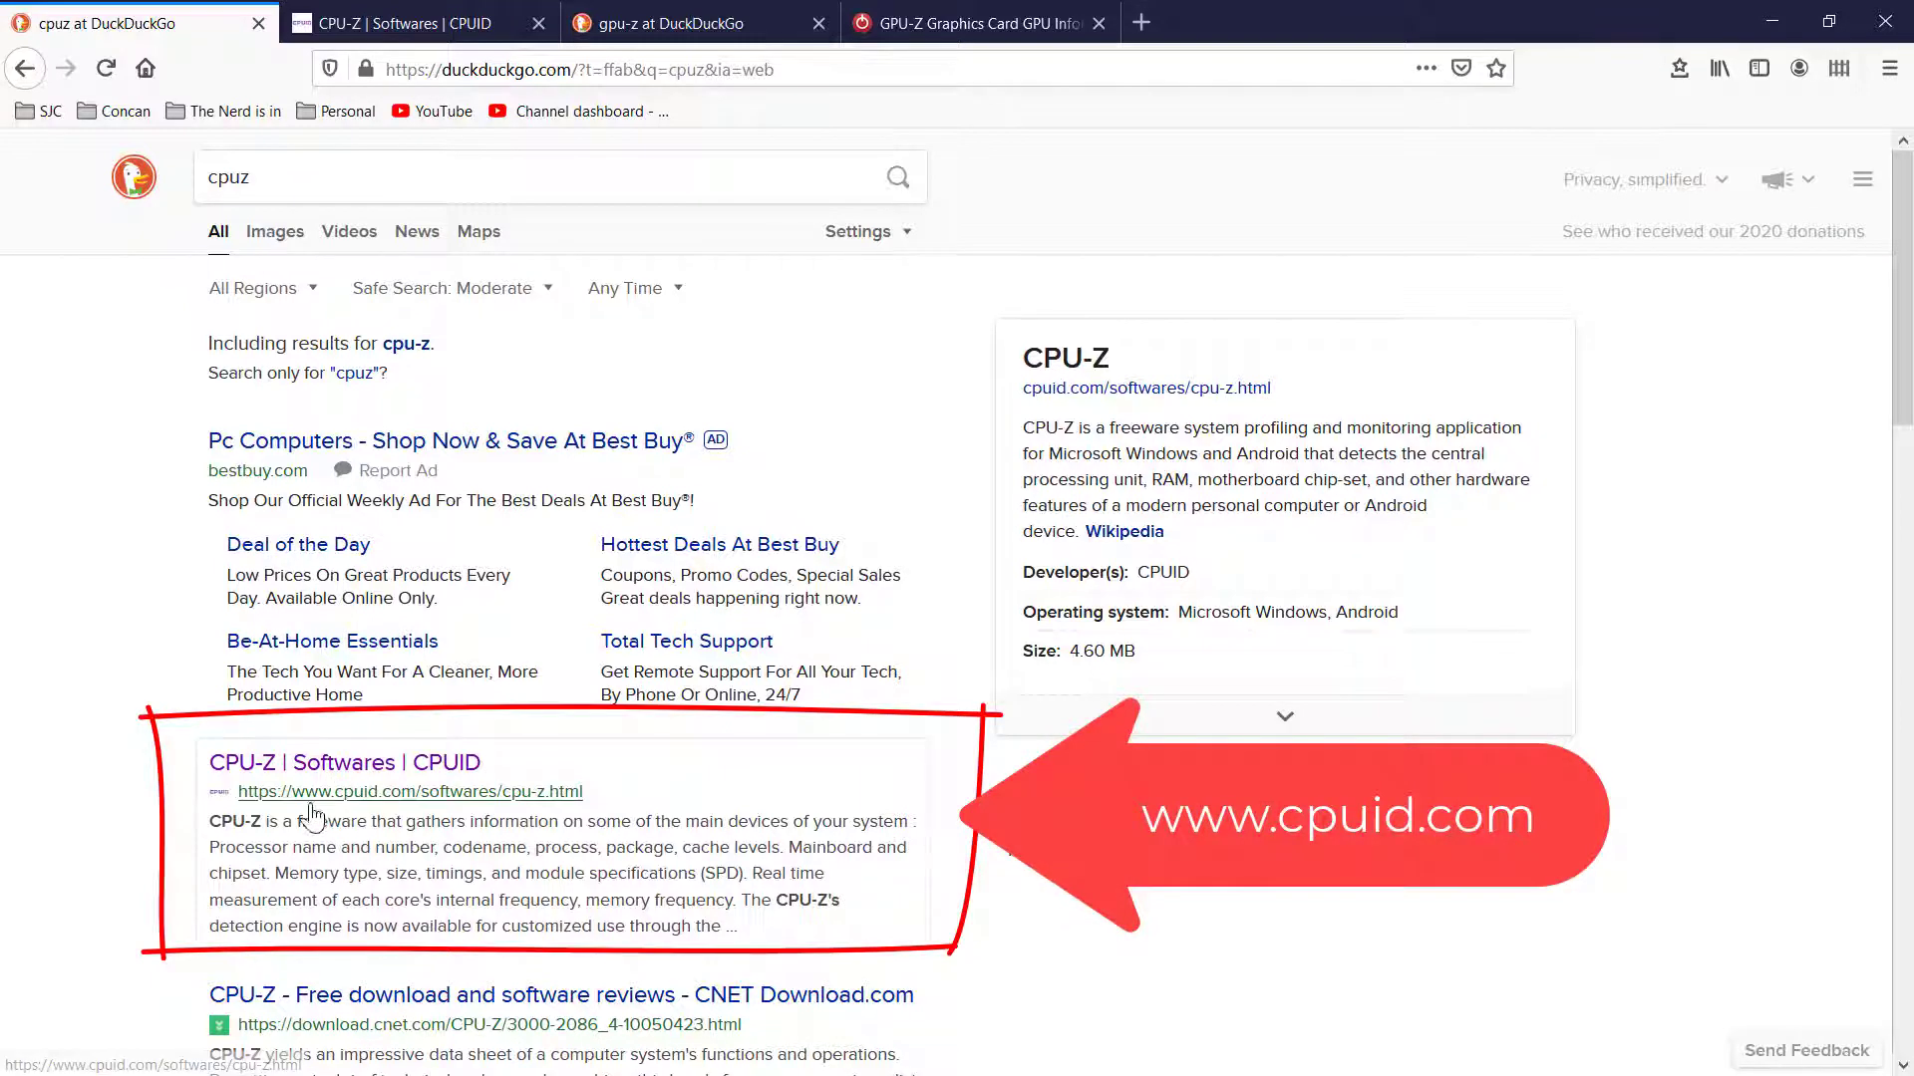
Open the CPUID CPU-Z page and scroll down to the Classic Versions download options
{"action": "left_click", "coordinate": [419, 23]}
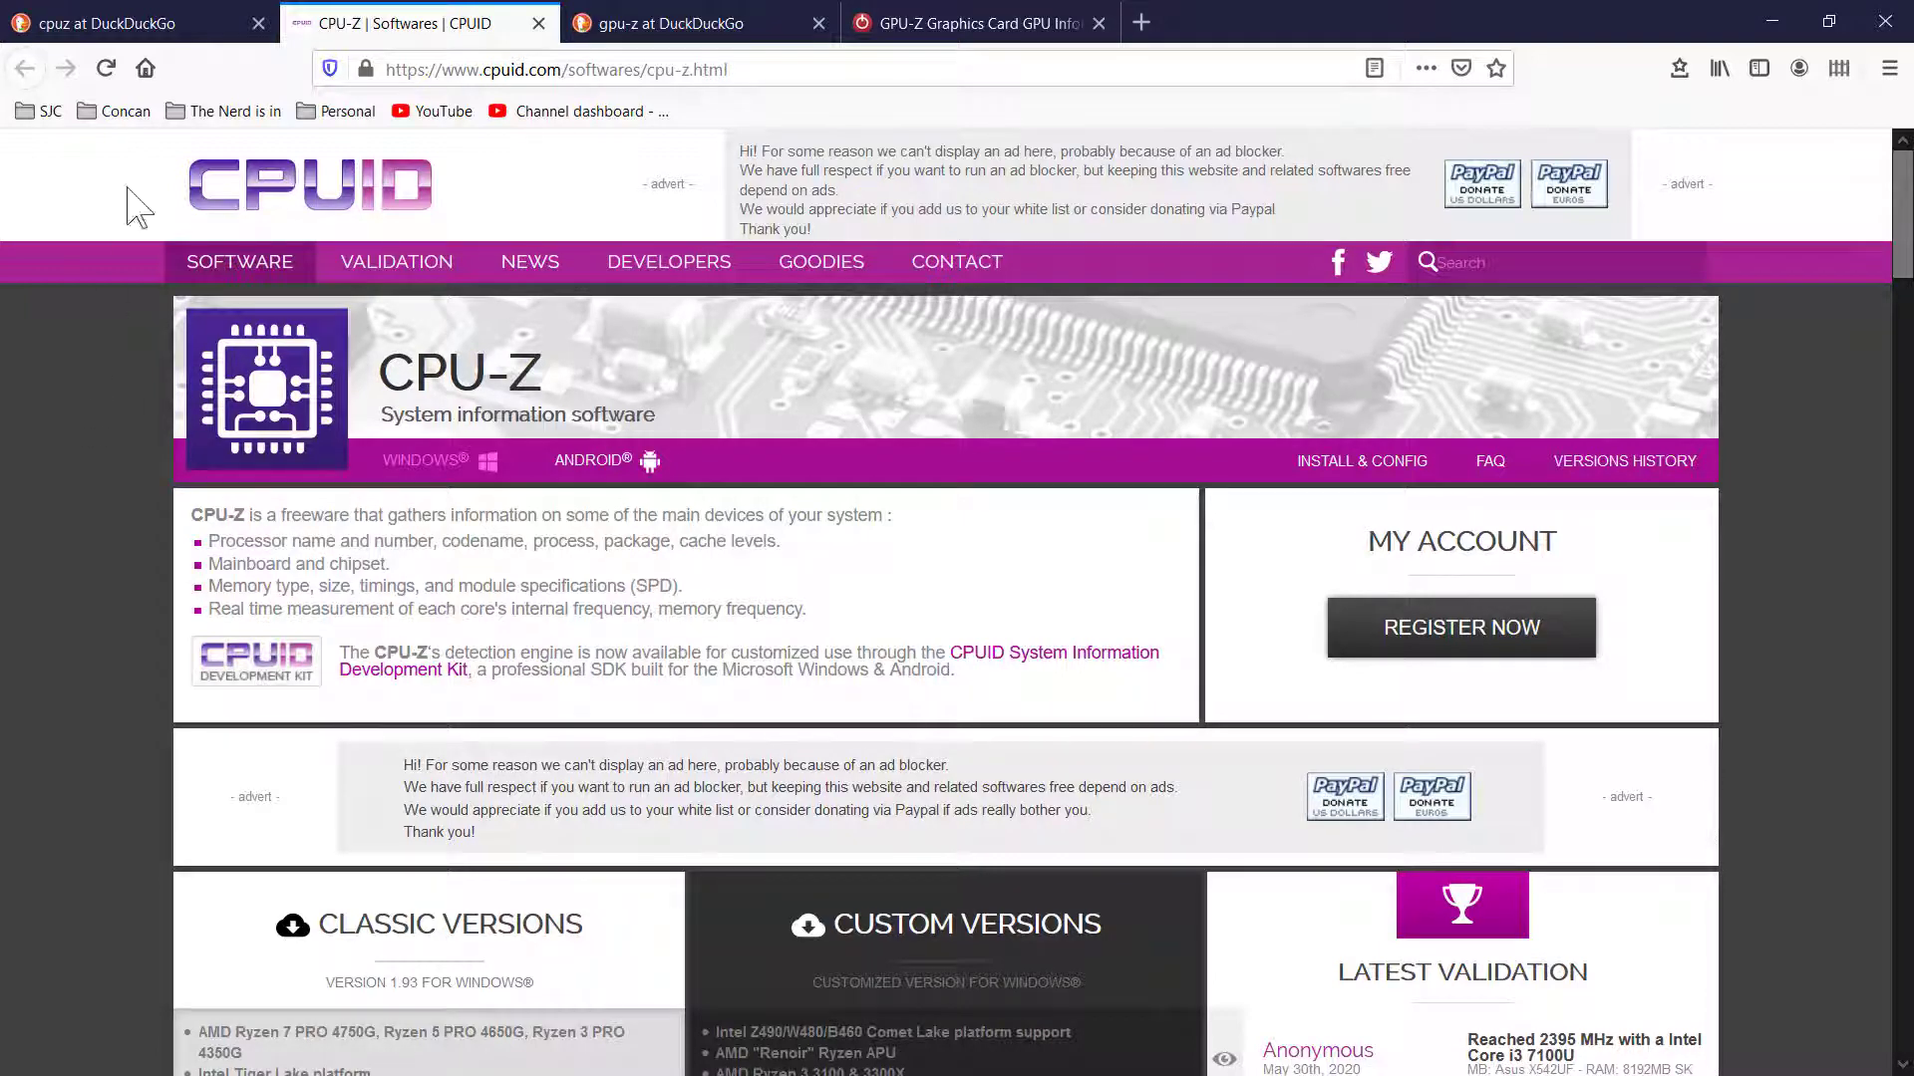
{"action": "left_click", "coordinate": [199, 23]}
{"action": "left_click", "coordinate": [303, 178]}
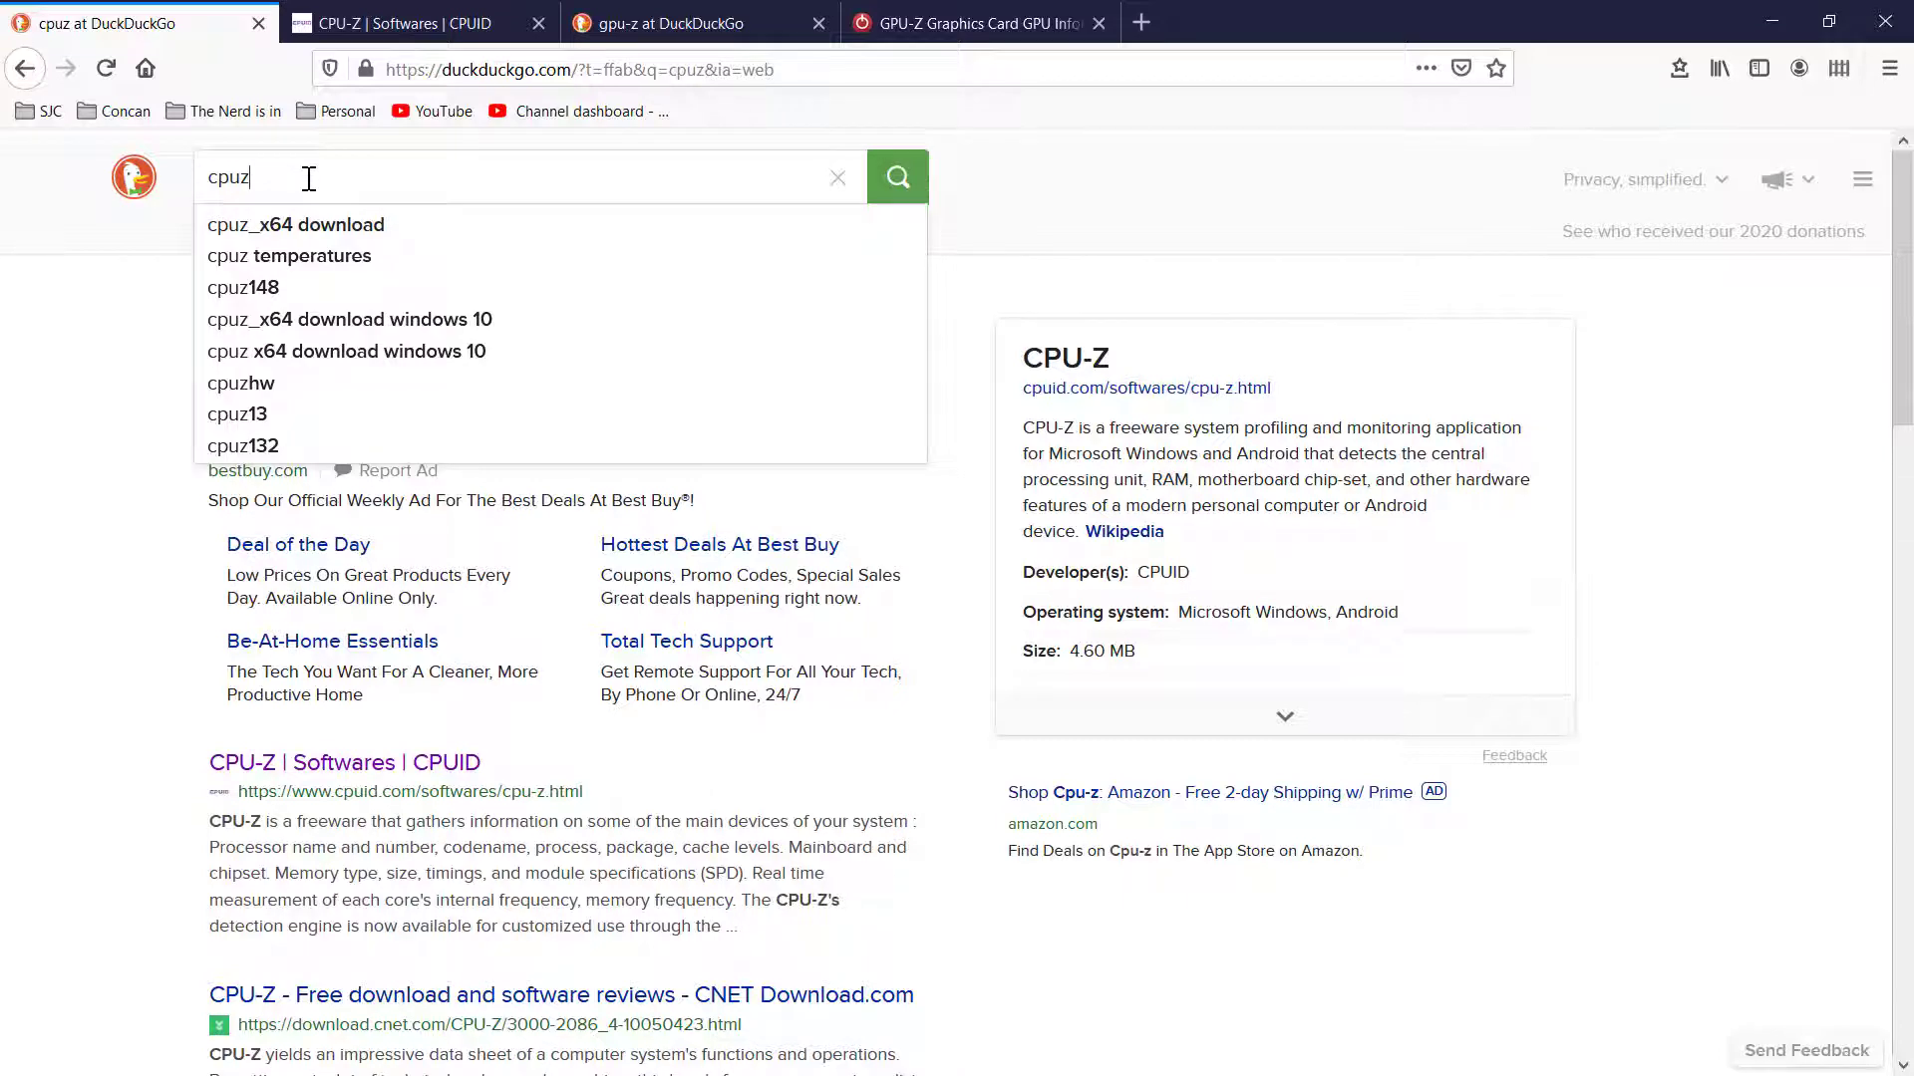
{"action": "left_click", "coordinate": [407, 30]}
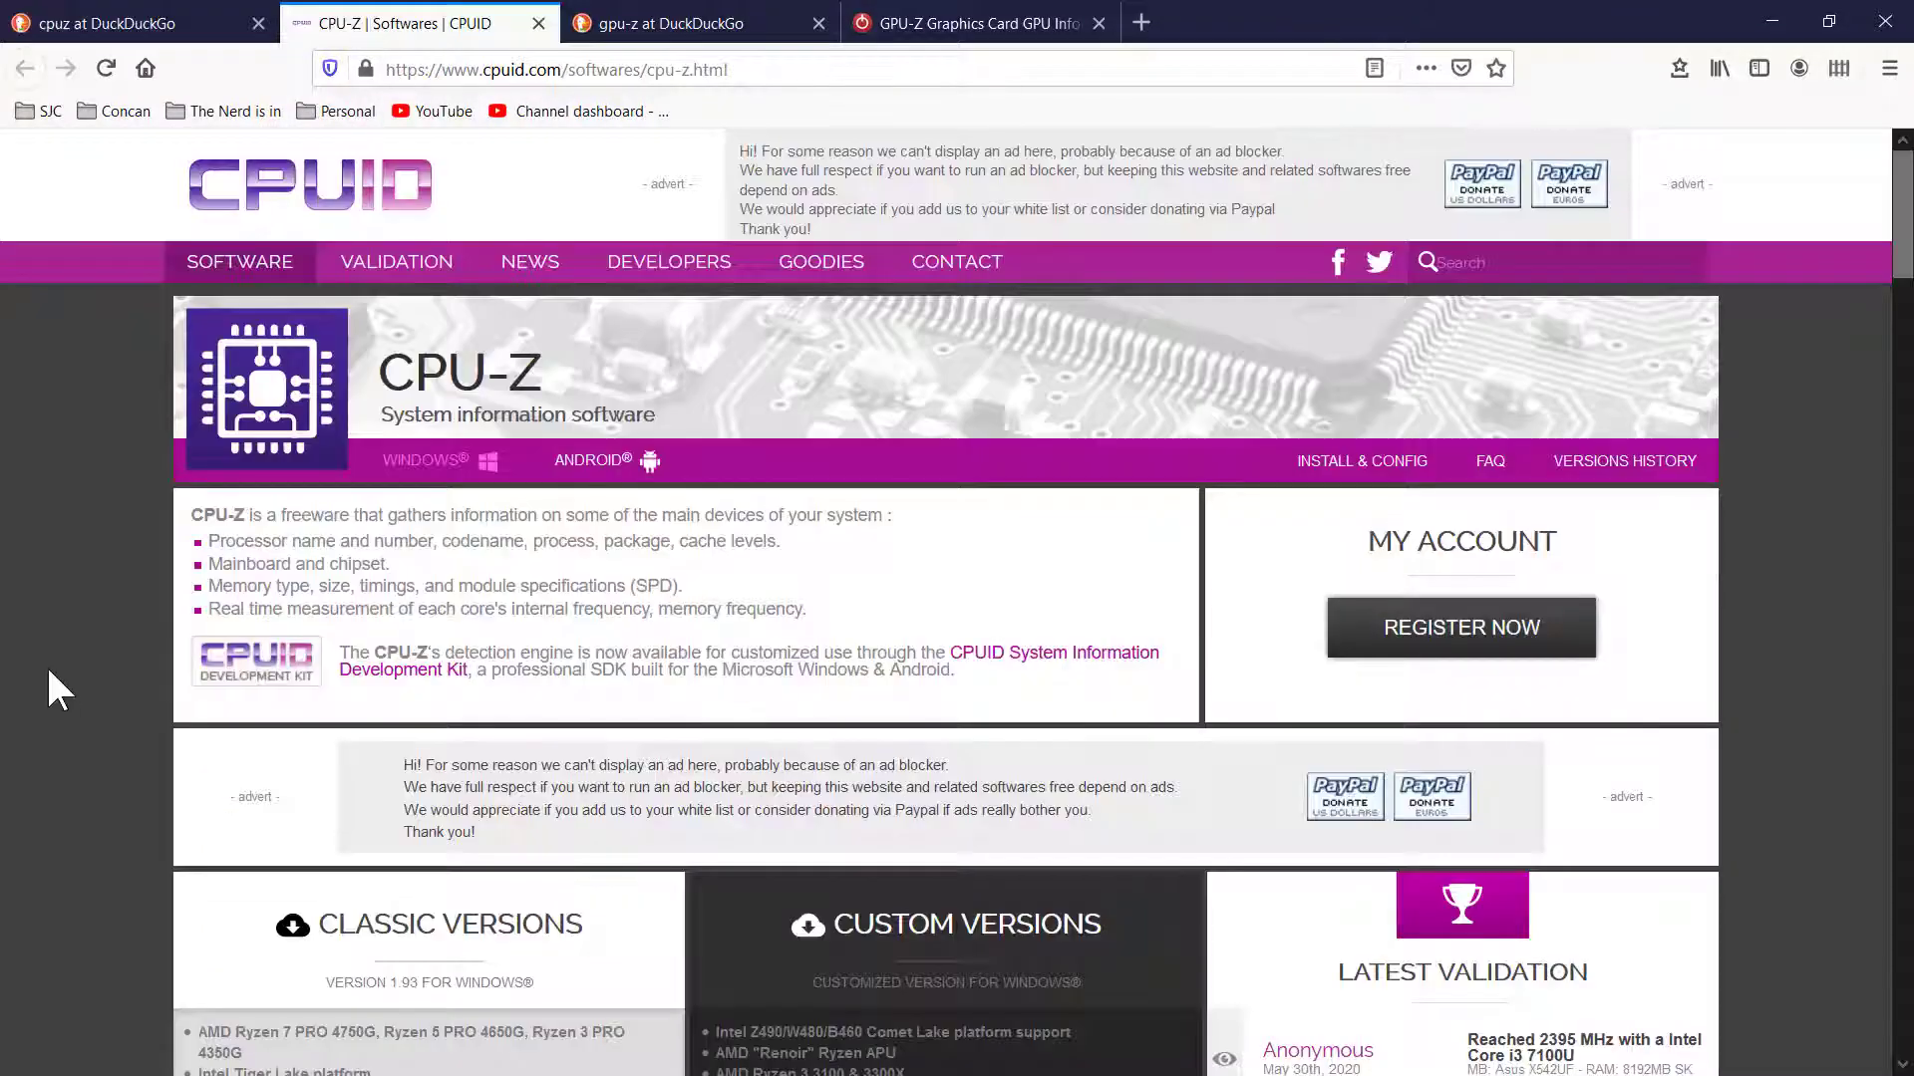
{"action": "scroll", "coordinate": [74, 632], "scroll_direction": "down", "scroll_amount": 3}
{"action": "scroll", "coordinate": [103, 626], "scroll_direction": "down", "scroll_amount": 3}
{"action": "scroll", "coordinate": [110, 747], "scroll_direction": "down", "scroll_amount": 2}
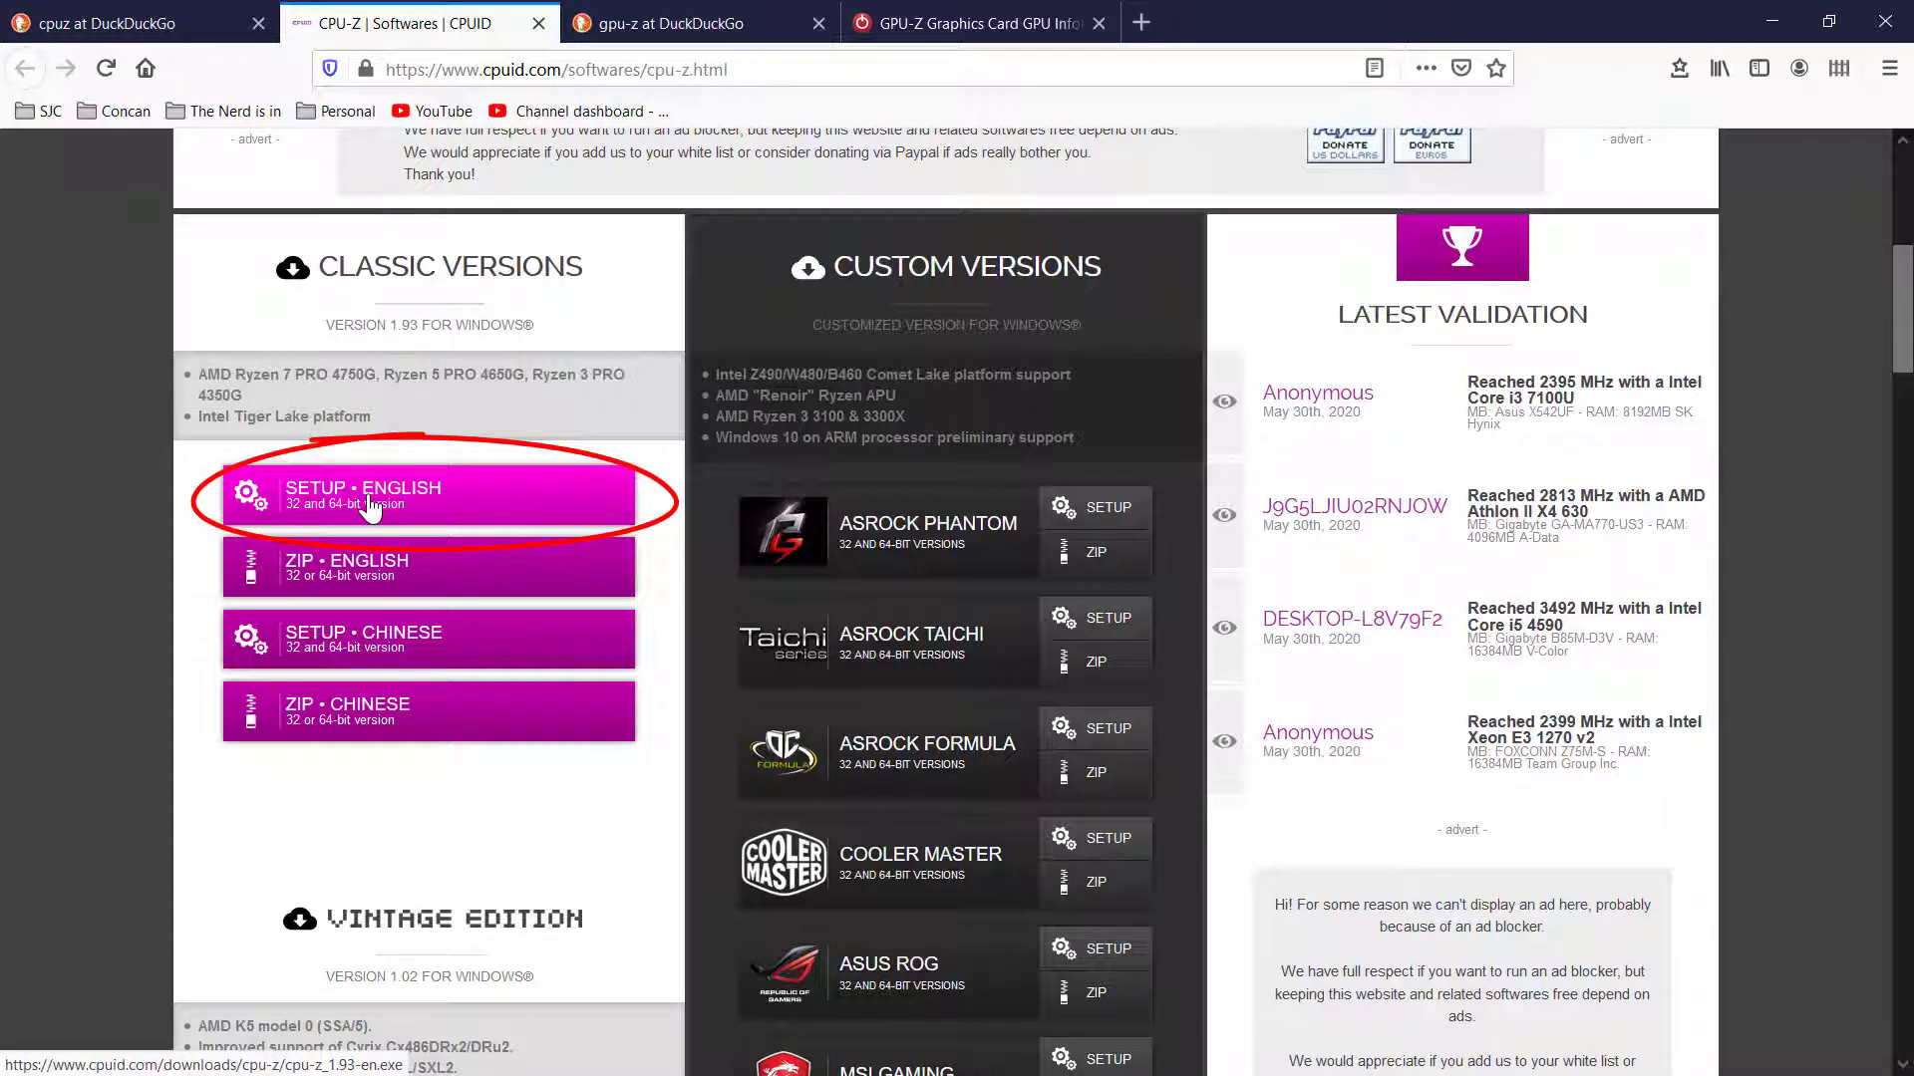
Scroll through the gpu-z DuckDuckGo results and open the TechPowerUp GPU-Z page
{"action": "left_click", "coordinate": [643, 22]}
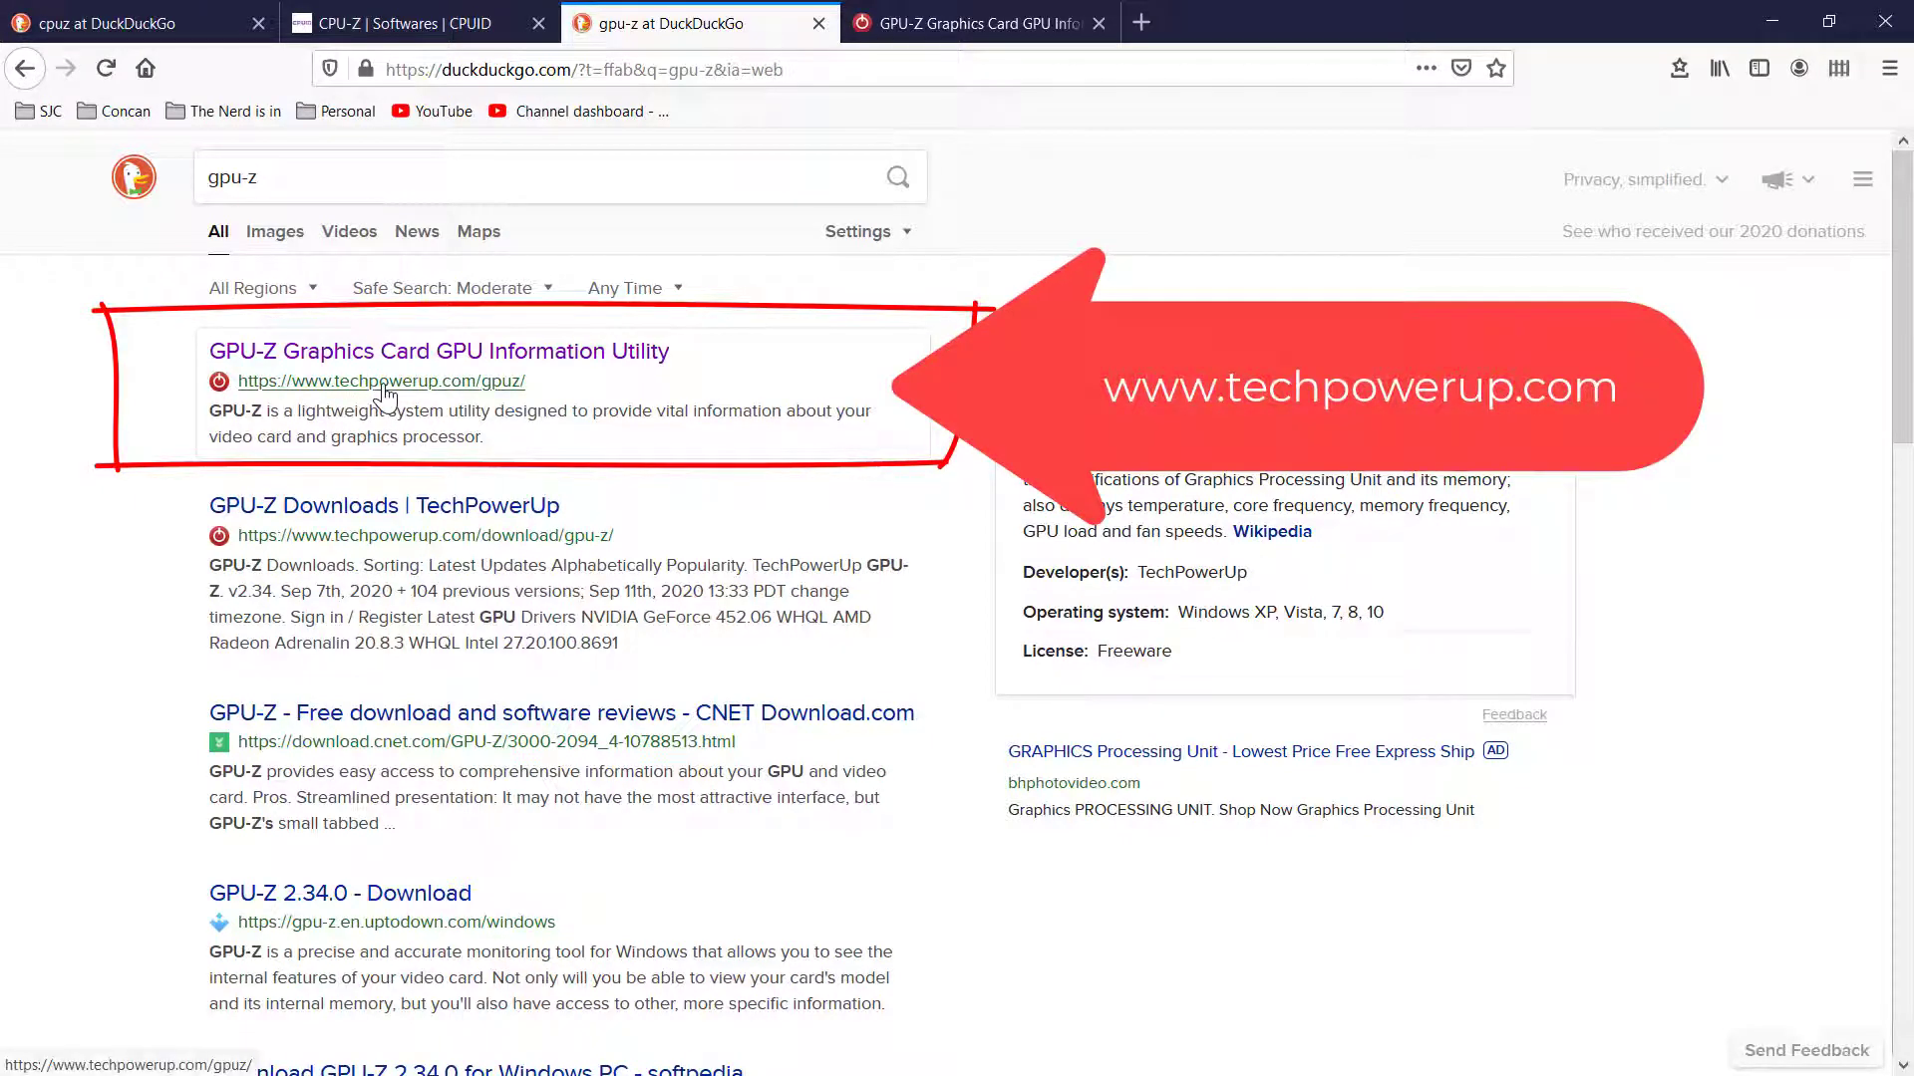
{"action": "scroll", "coordinate": [140, 639], "scroll_direction": "down", "scroll_amount": 2}
{"action": "scroll", "coordinate": [140, 639], "scroll_direction": "down", "scroll_amount": 2}
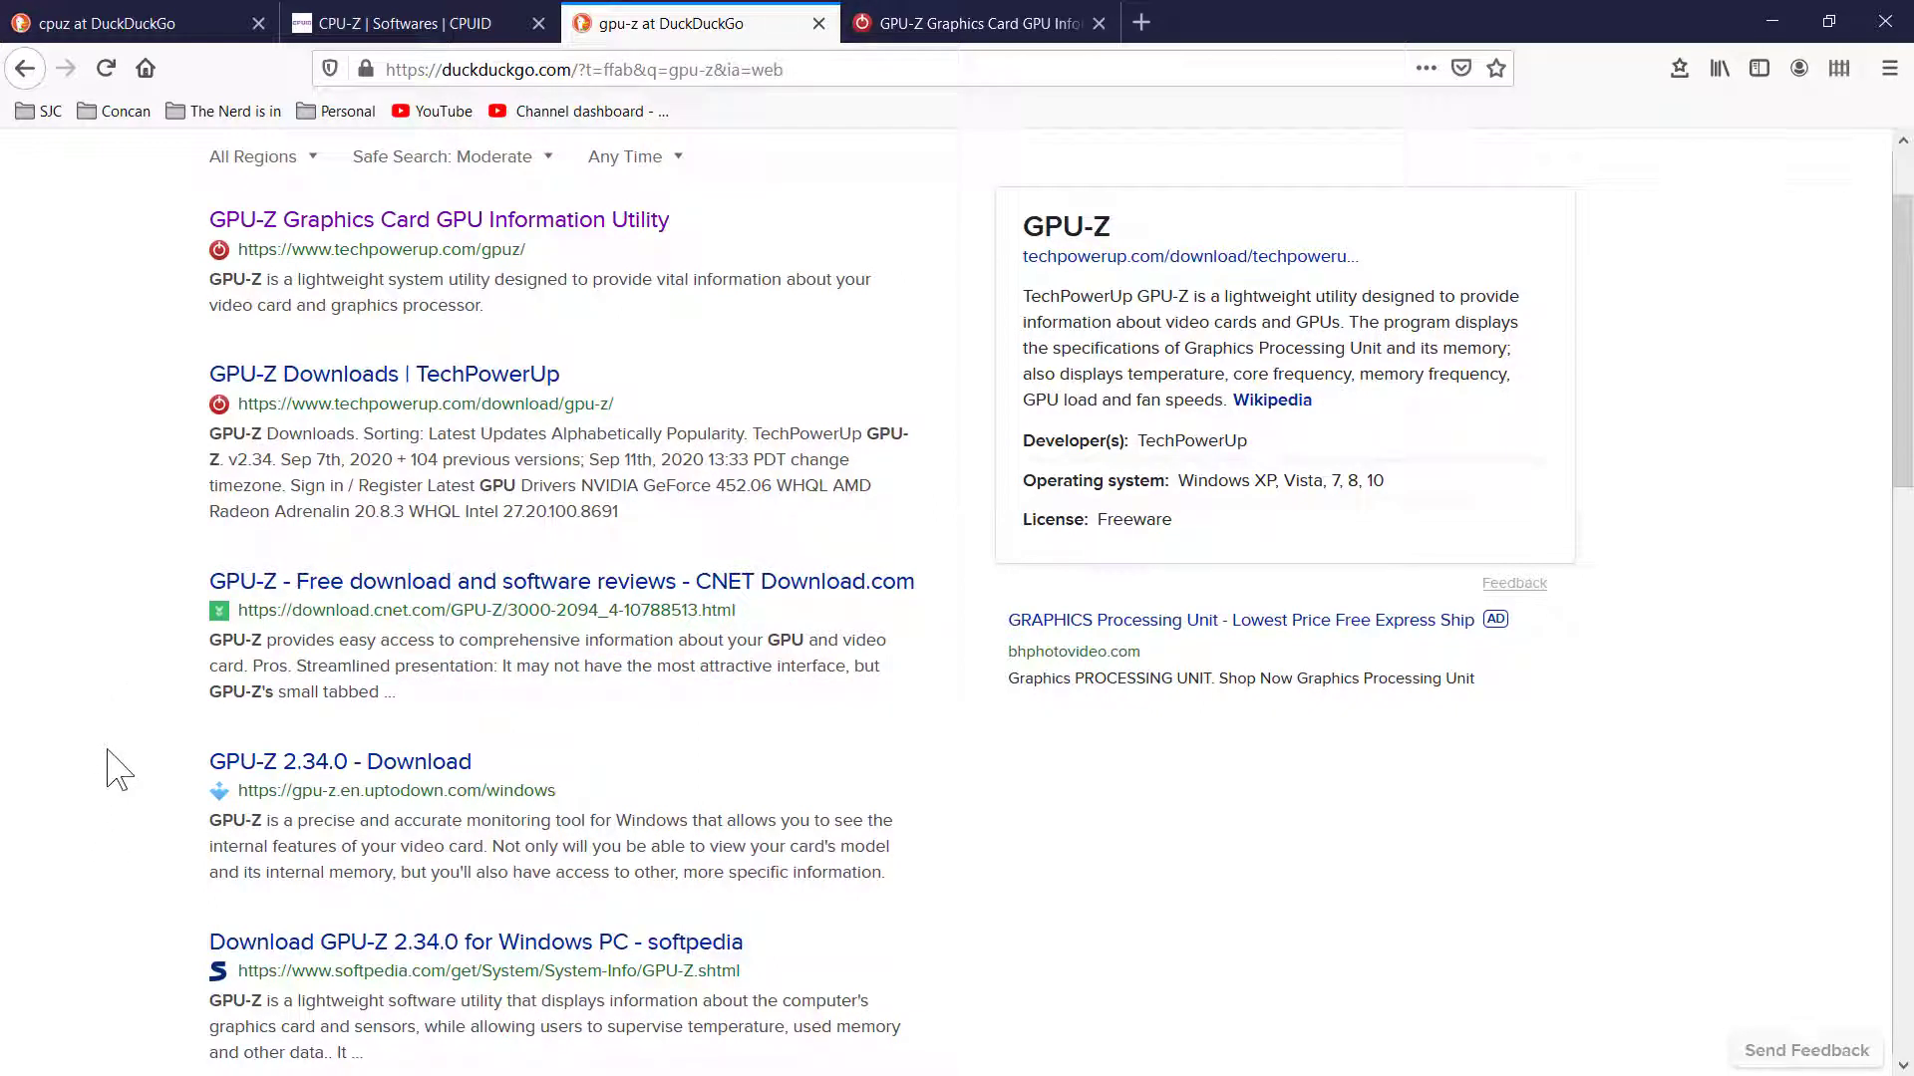
{"action": "scroll", "coordinate": [148, 804], "scroll_direction": "down", "scroll_amount": 1}
{"action": "scroll", "coordinate": [147, 823], "scroll_direction": "down", "scroll_amount": 2}
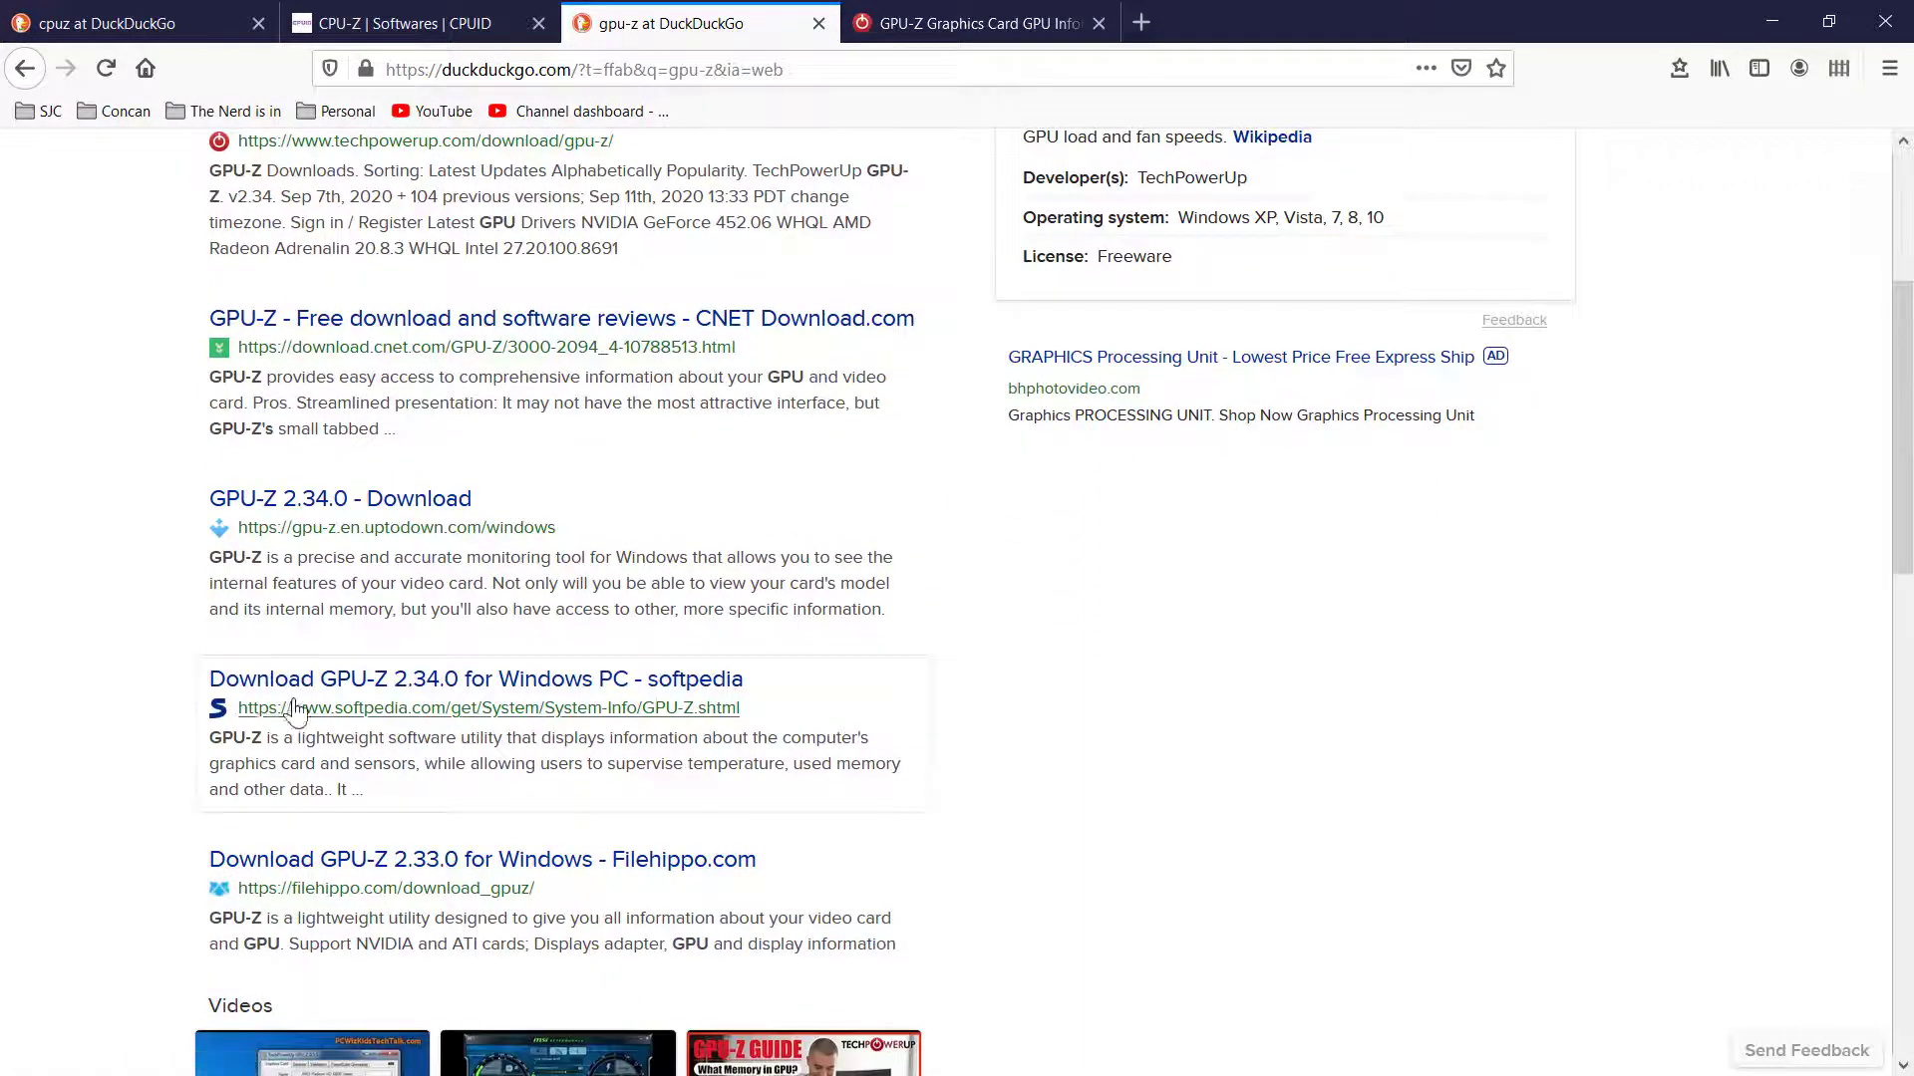
{"action": "scroll", "coordinate": [171, 648], "scroll_direction": "up", "scroll_amount": 3}
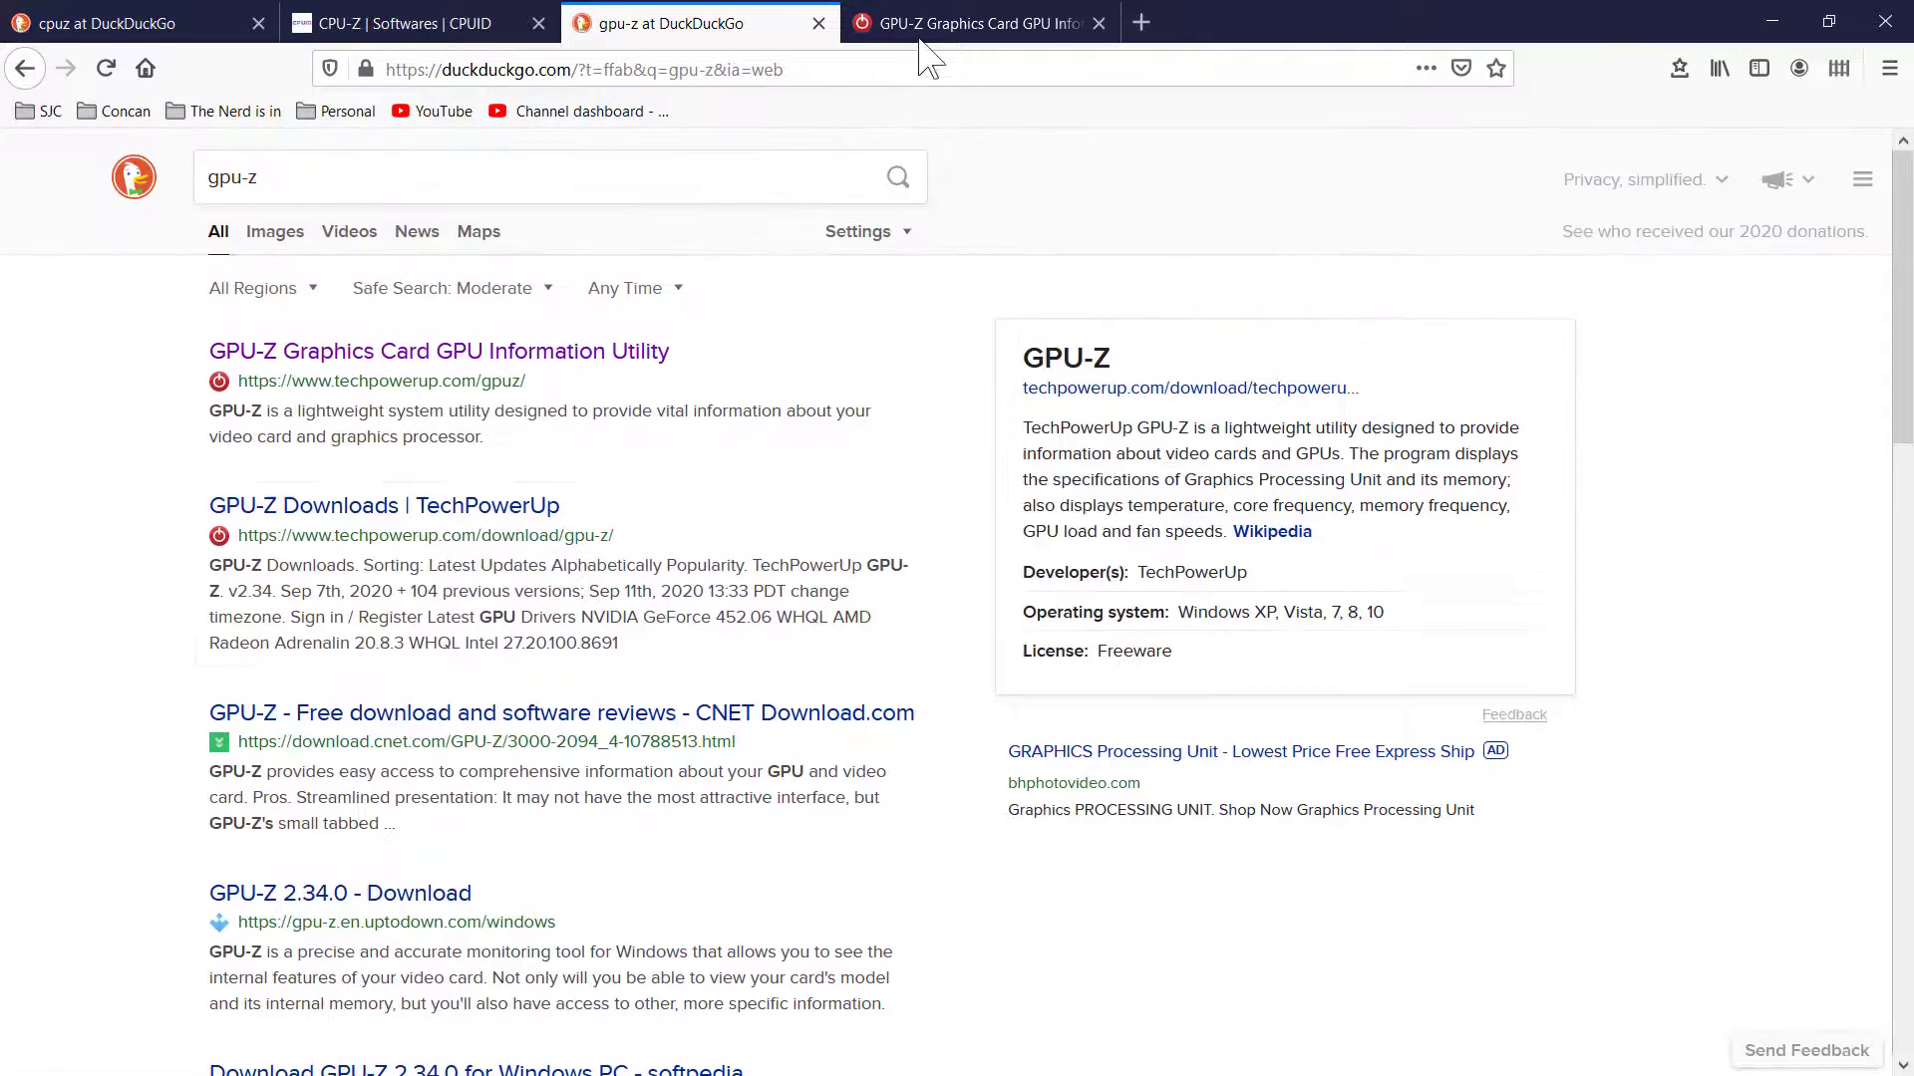
{"action": "left_click", "coordinate": [957, 23]}
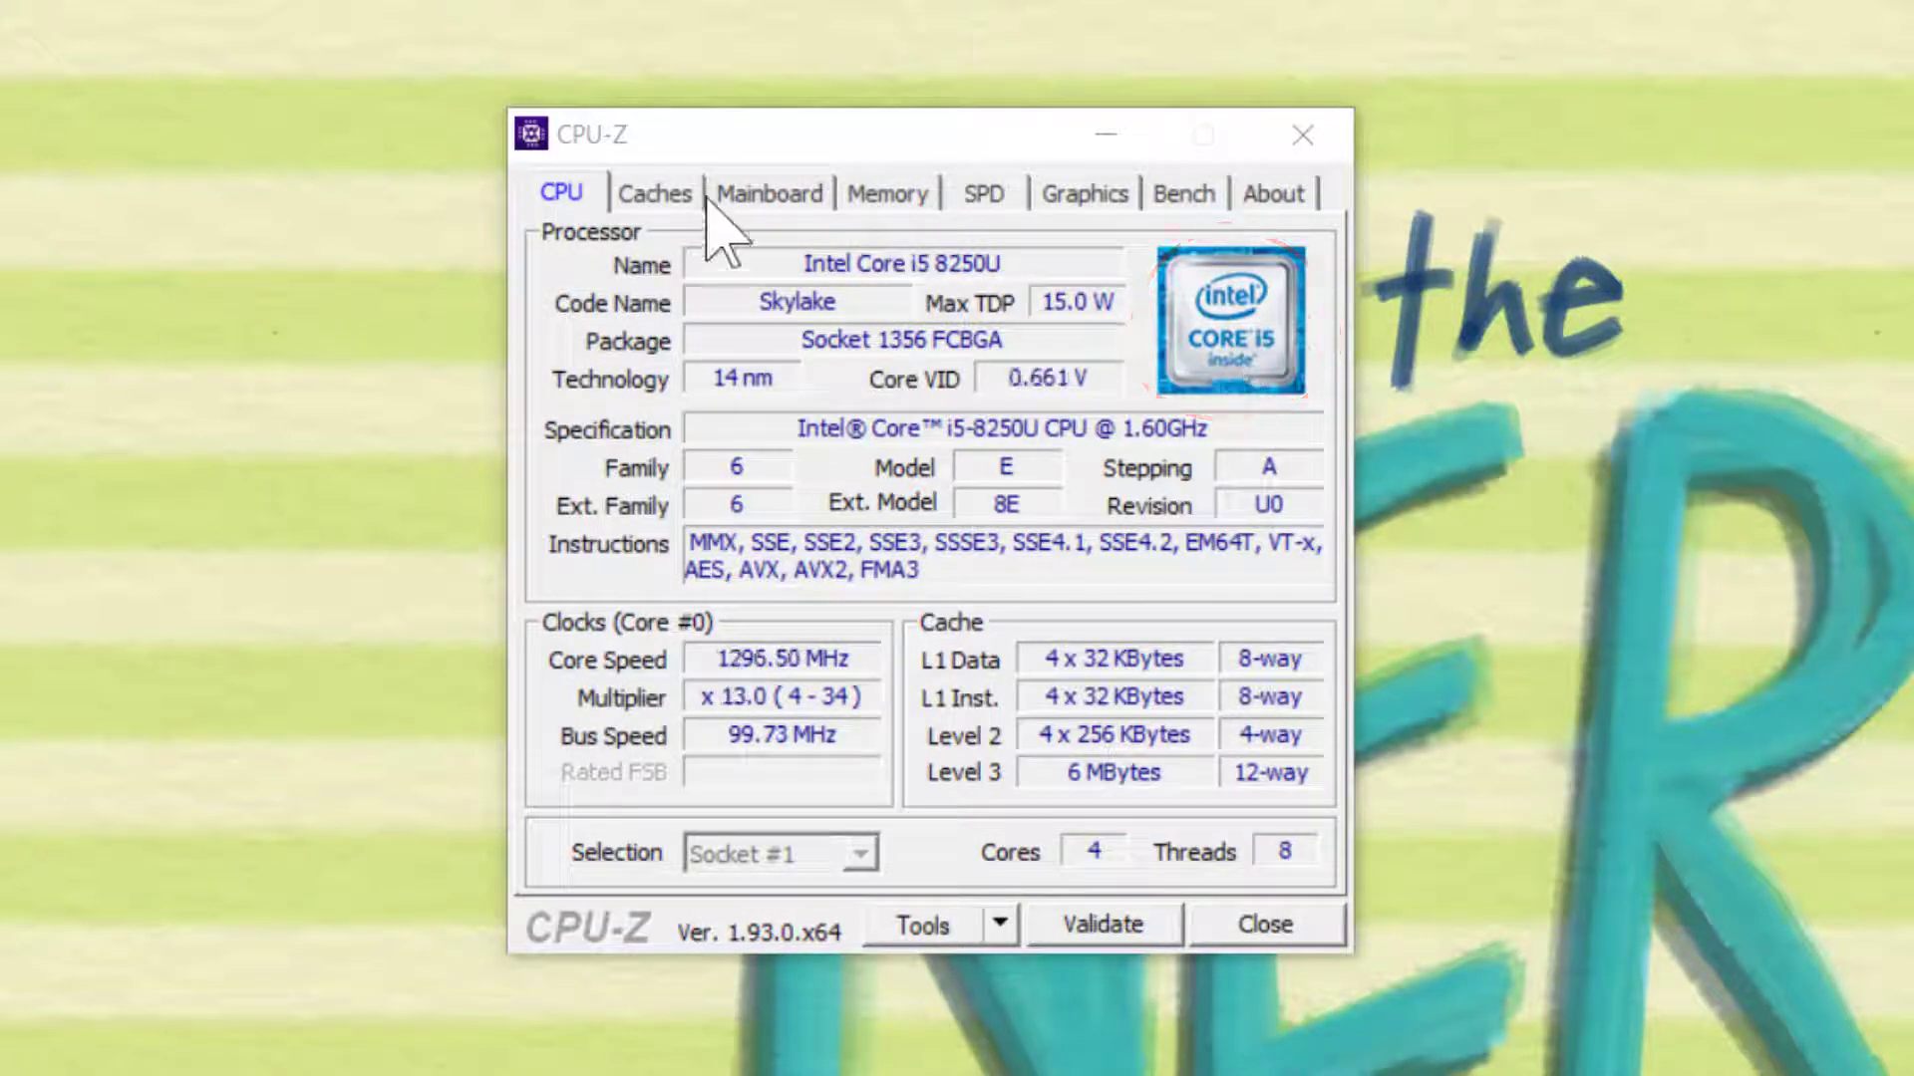
Show CPU-Z's cache sizes: 32 KB L1 data and instruction, 256 KB L2, 6 MB L3
{"action": "left_click", "coordinate": [665, 203]}
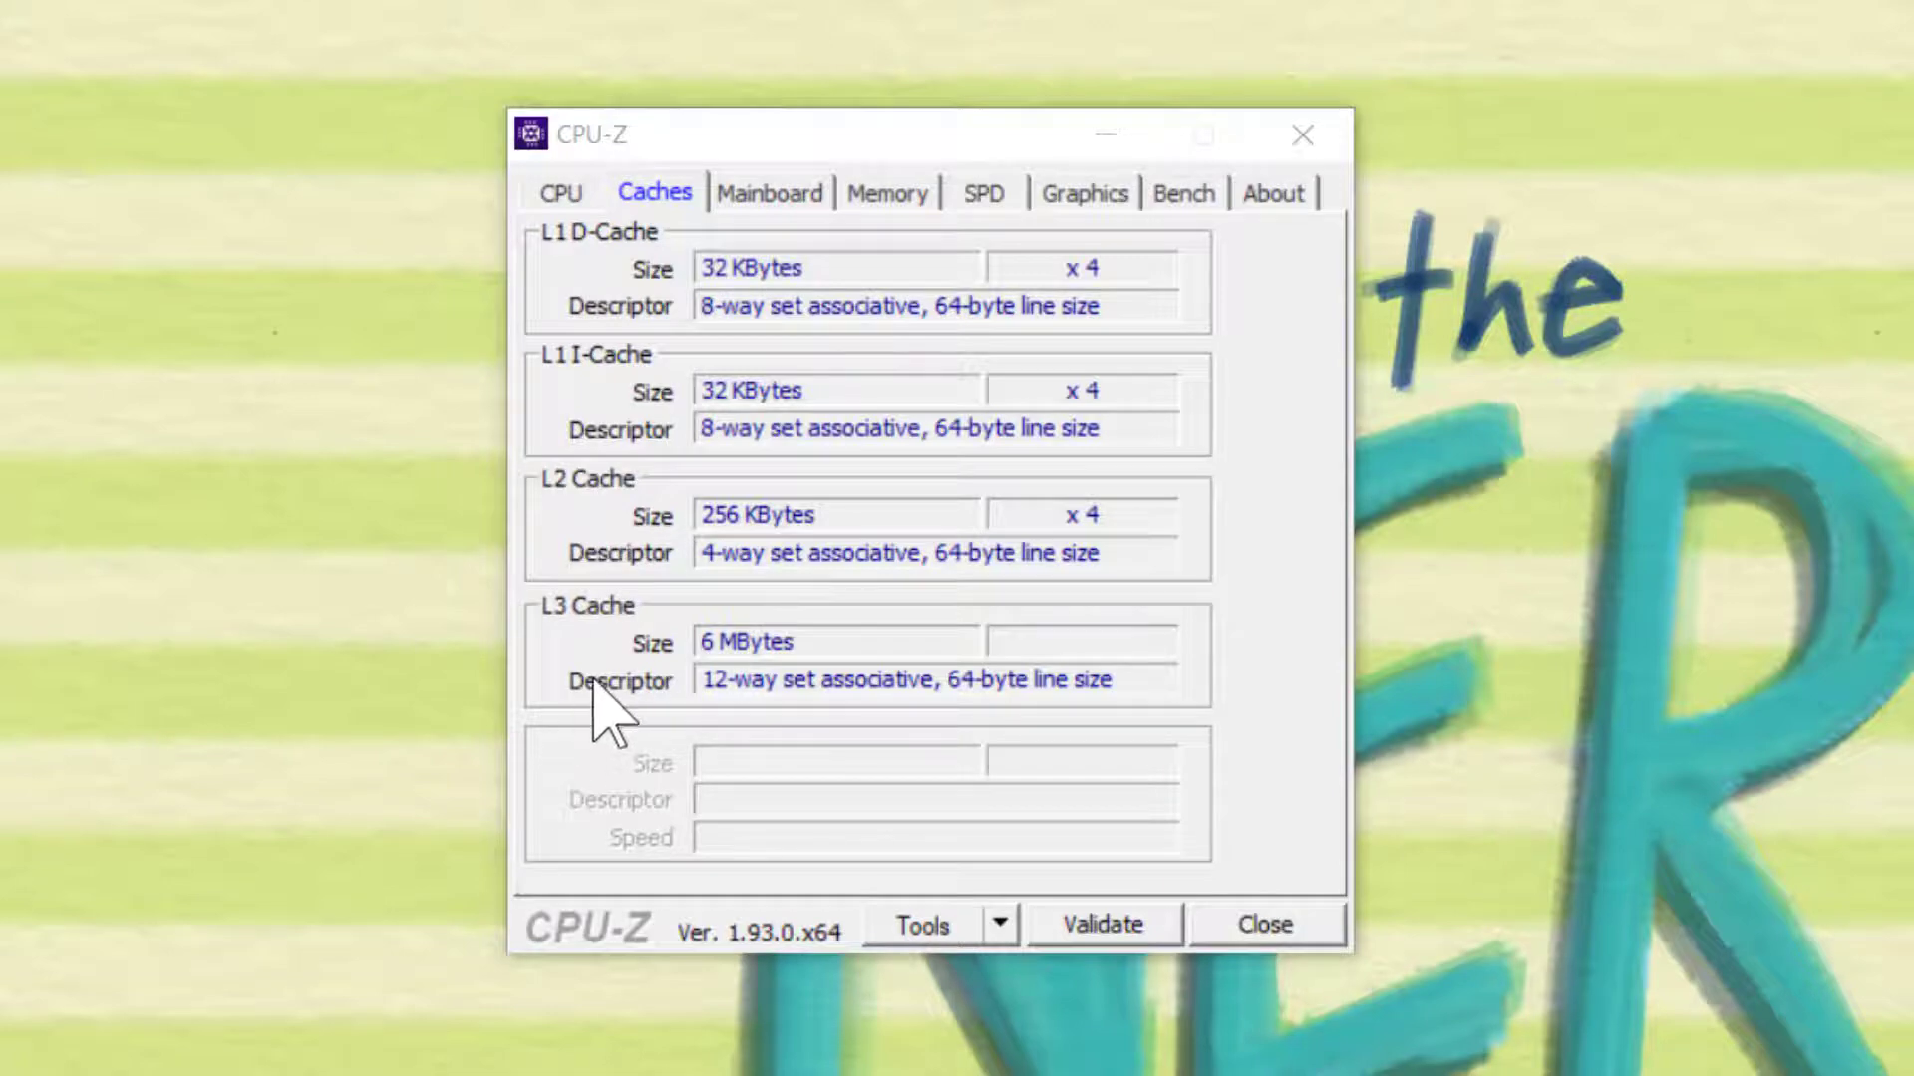
{"action": "left_click", "coordinate": [767, 194]}
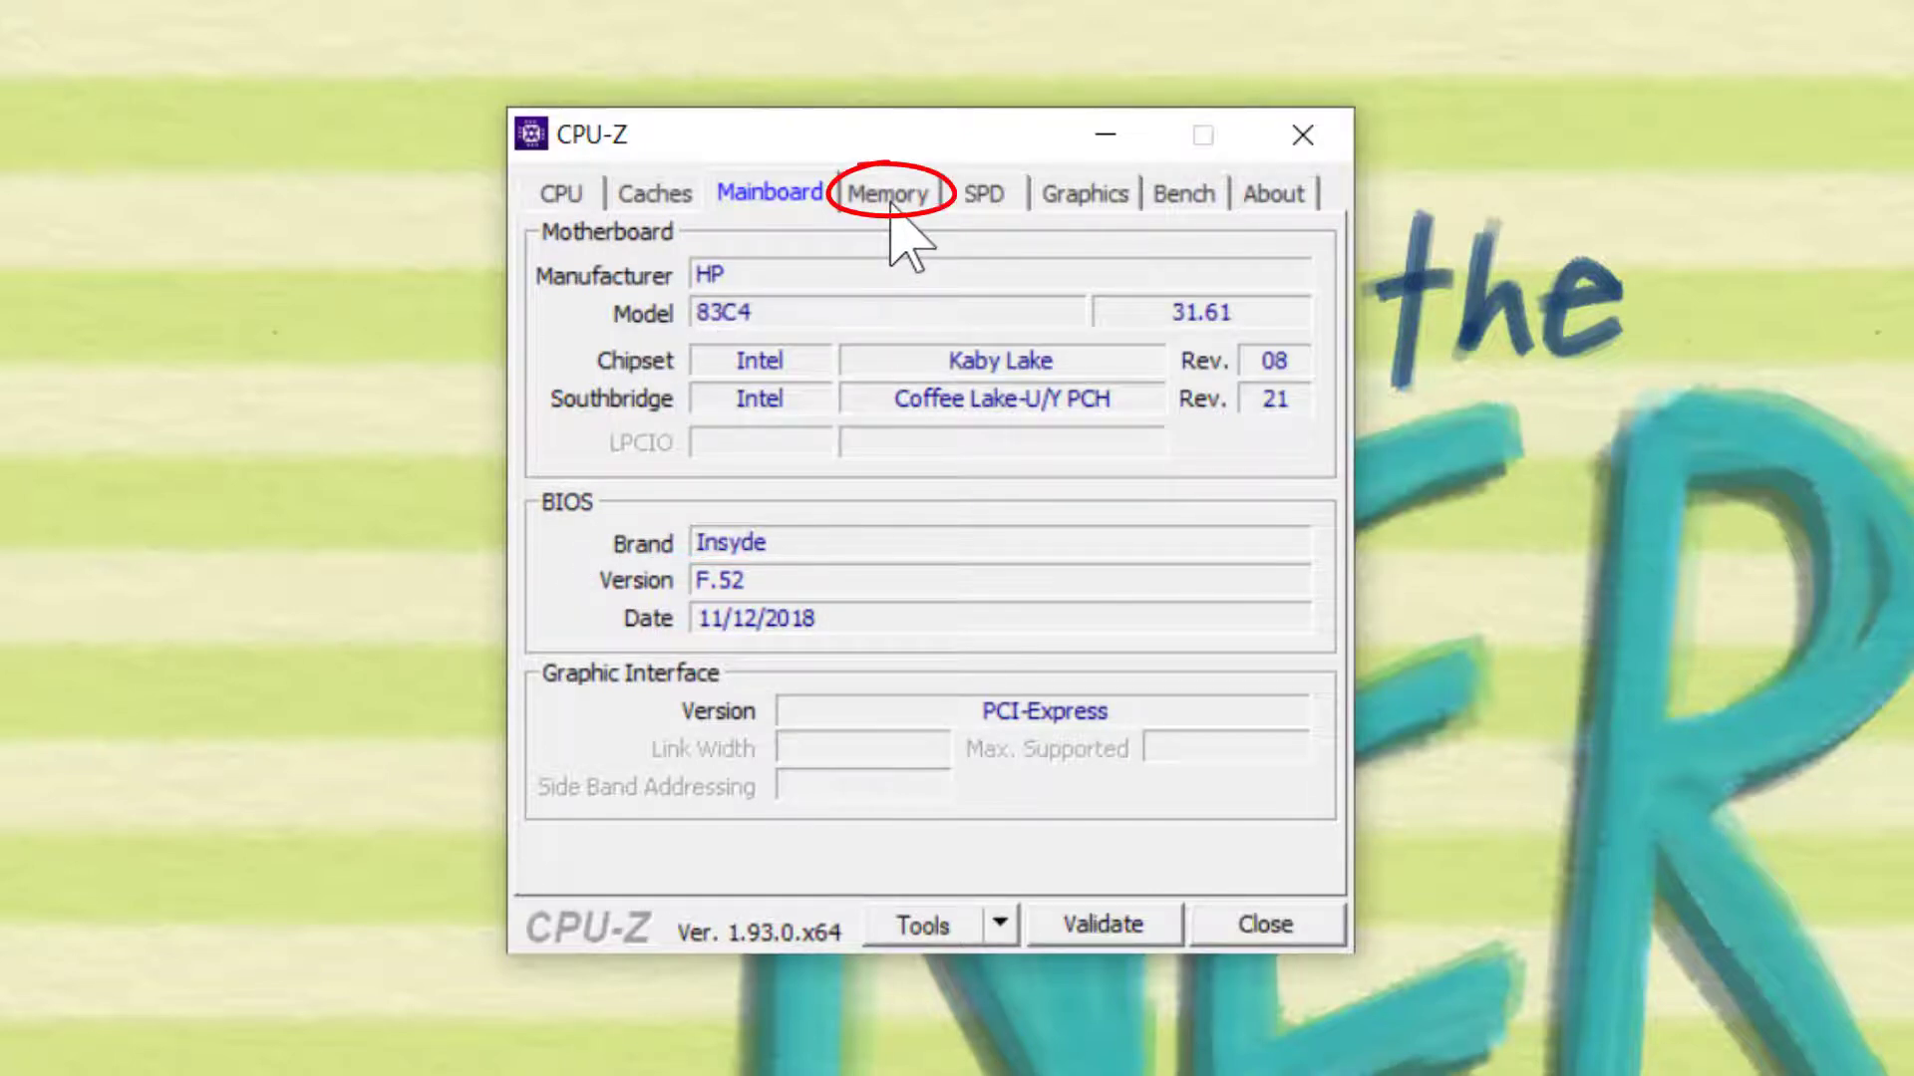
Show CPU-Z's memory details: 16 GB dual-channel DDR4 at 1196.8 MHz with timings
{"action": "left_click", "coordinate": [892, 200]}
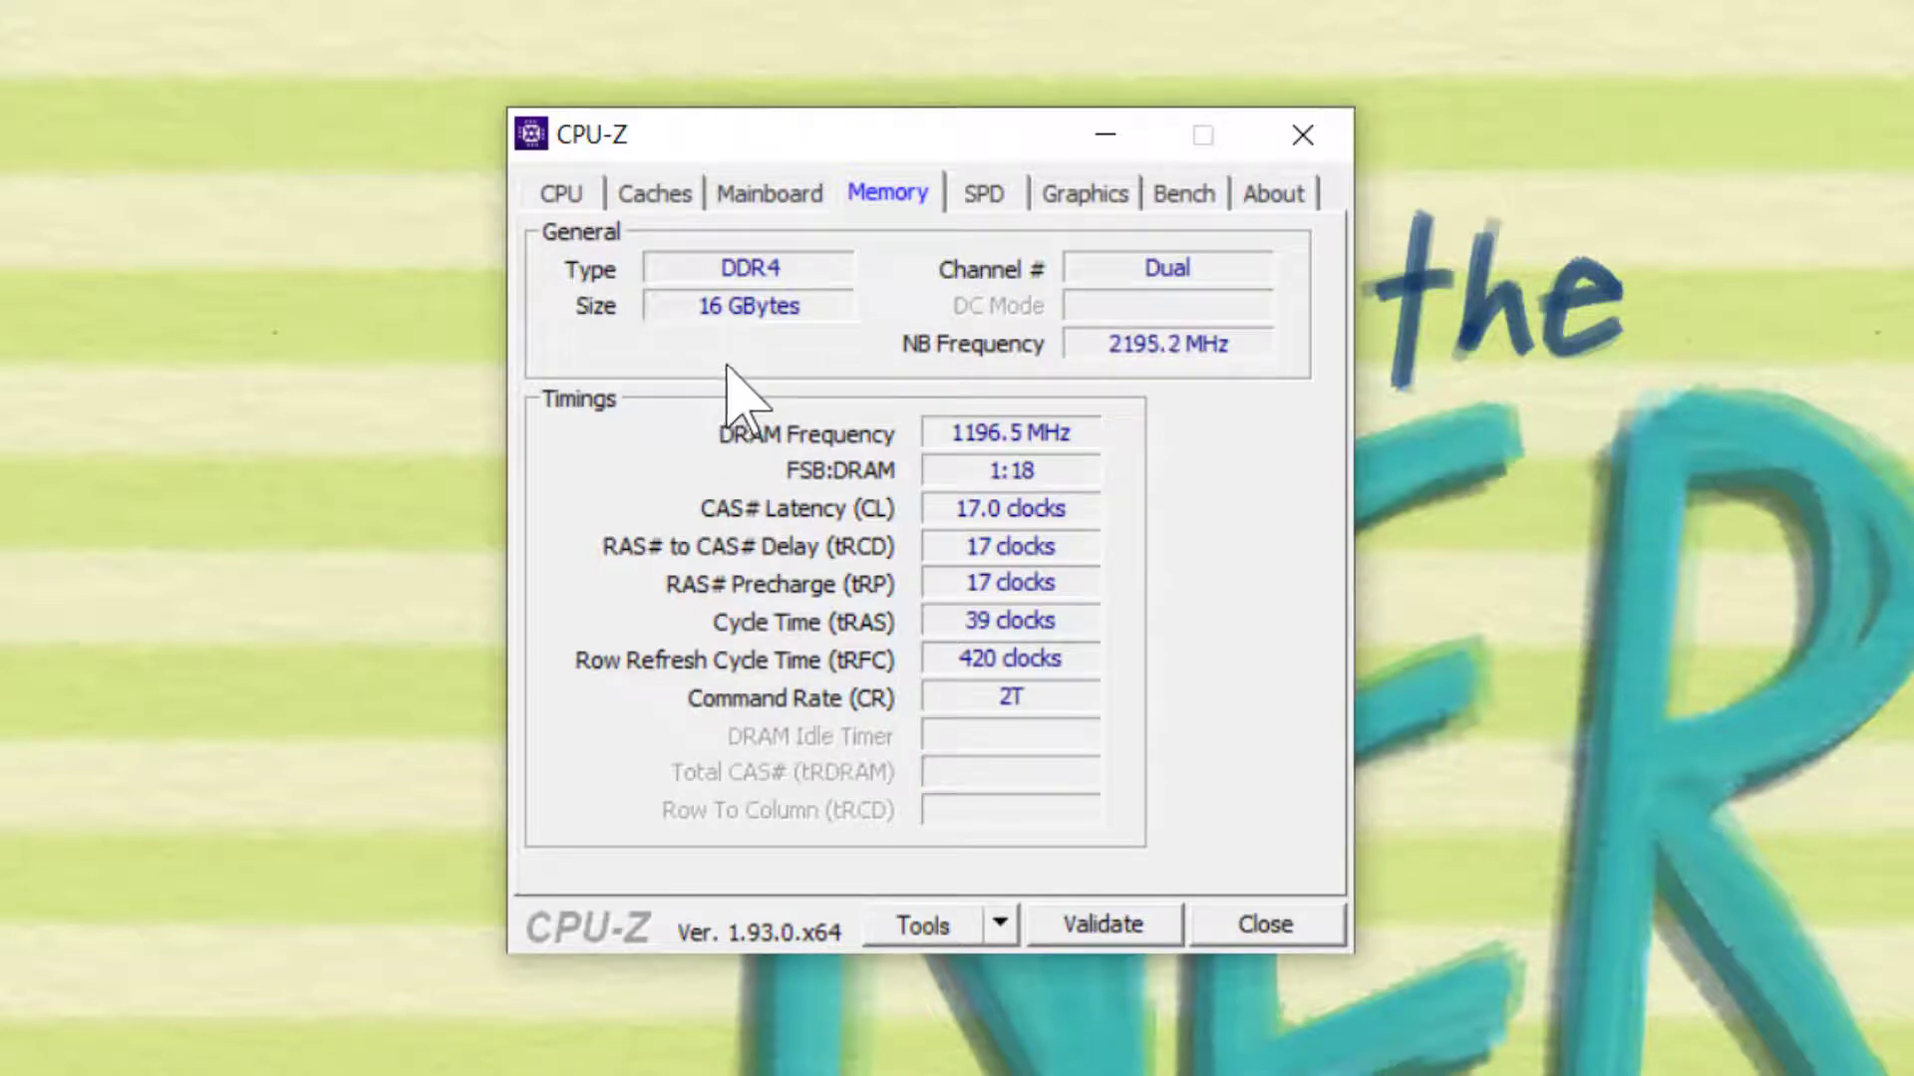
Show the SPD details for slot #1, an 8 GB Kingston DDR4-2666 module
{"action": "left_click", "coordinate": [984, 196]}
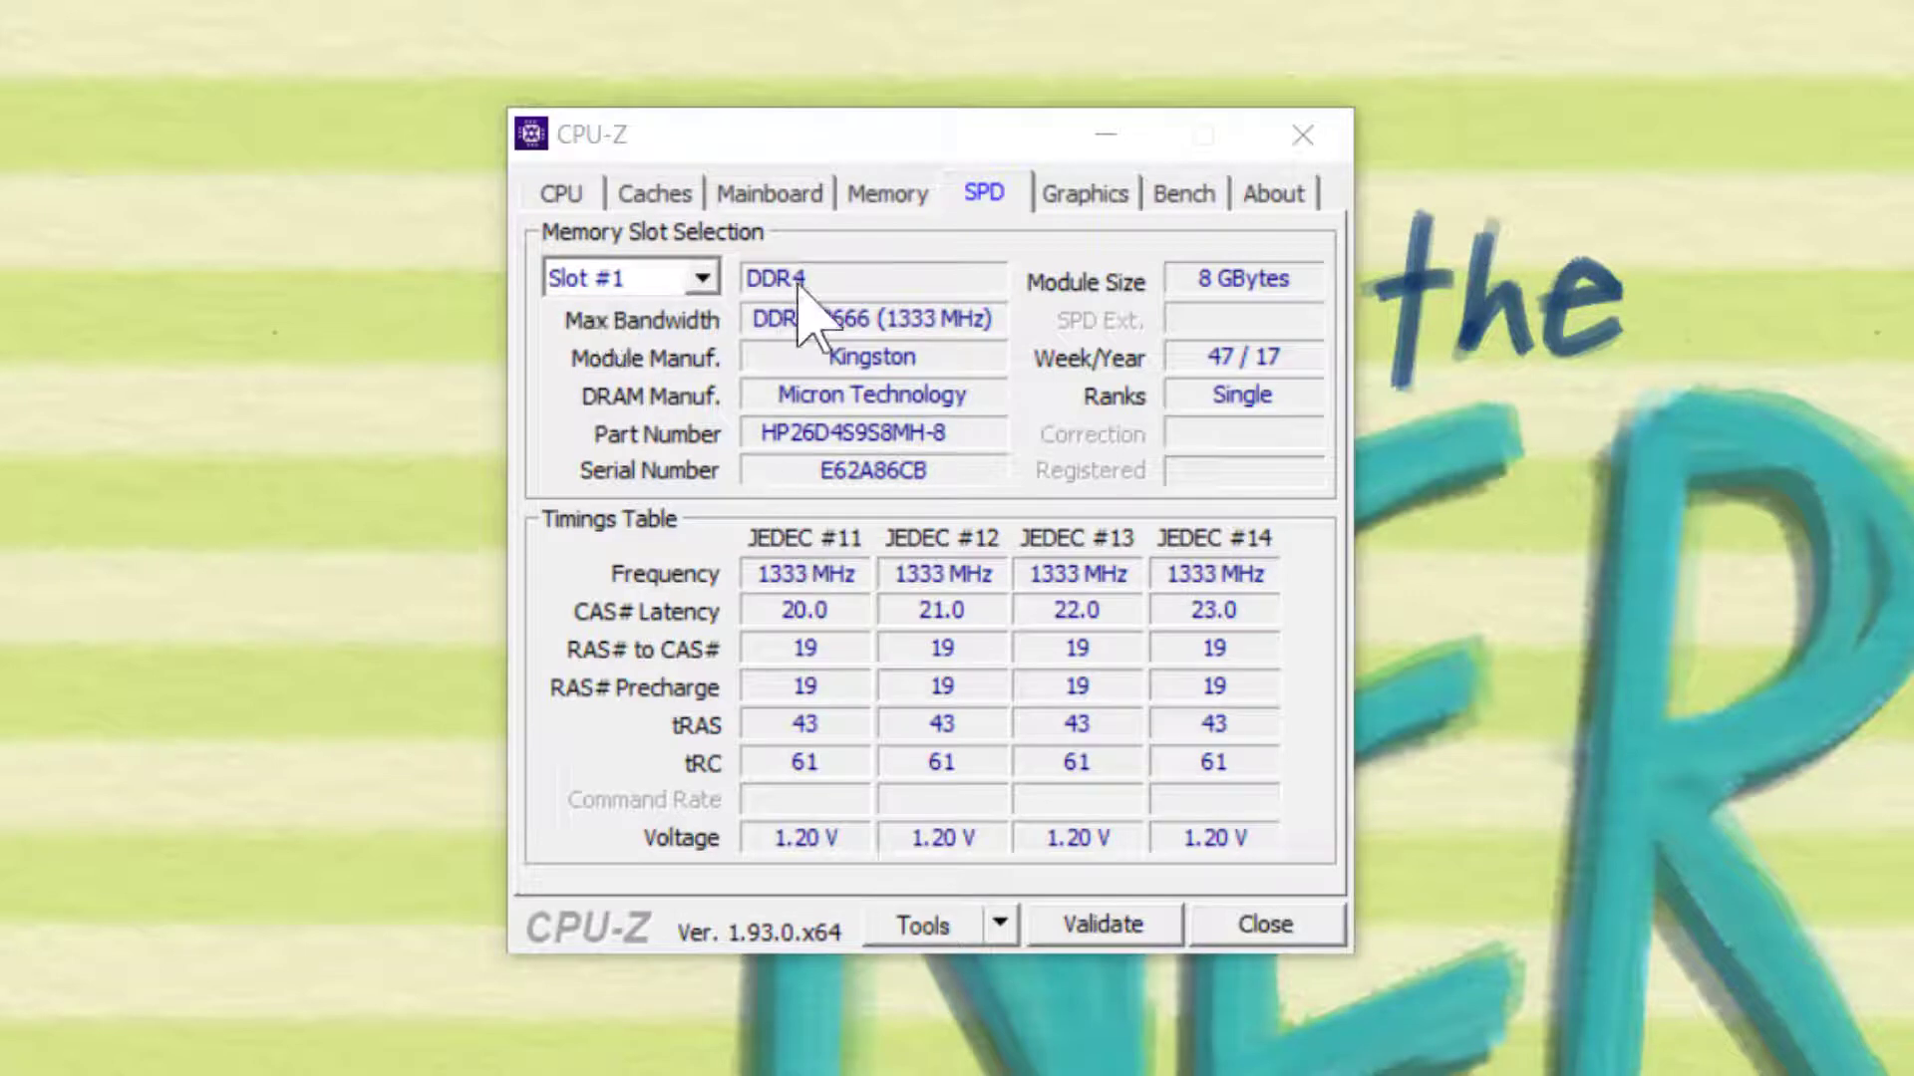
Toggle the SPD slot between #2 and #1, ending on the Crucial DDR4-2666 in Slot #2
{"action": "left_click", "coordinate": [703, 279]}
{"action": "left_click", "coordinate": [625, 345]}
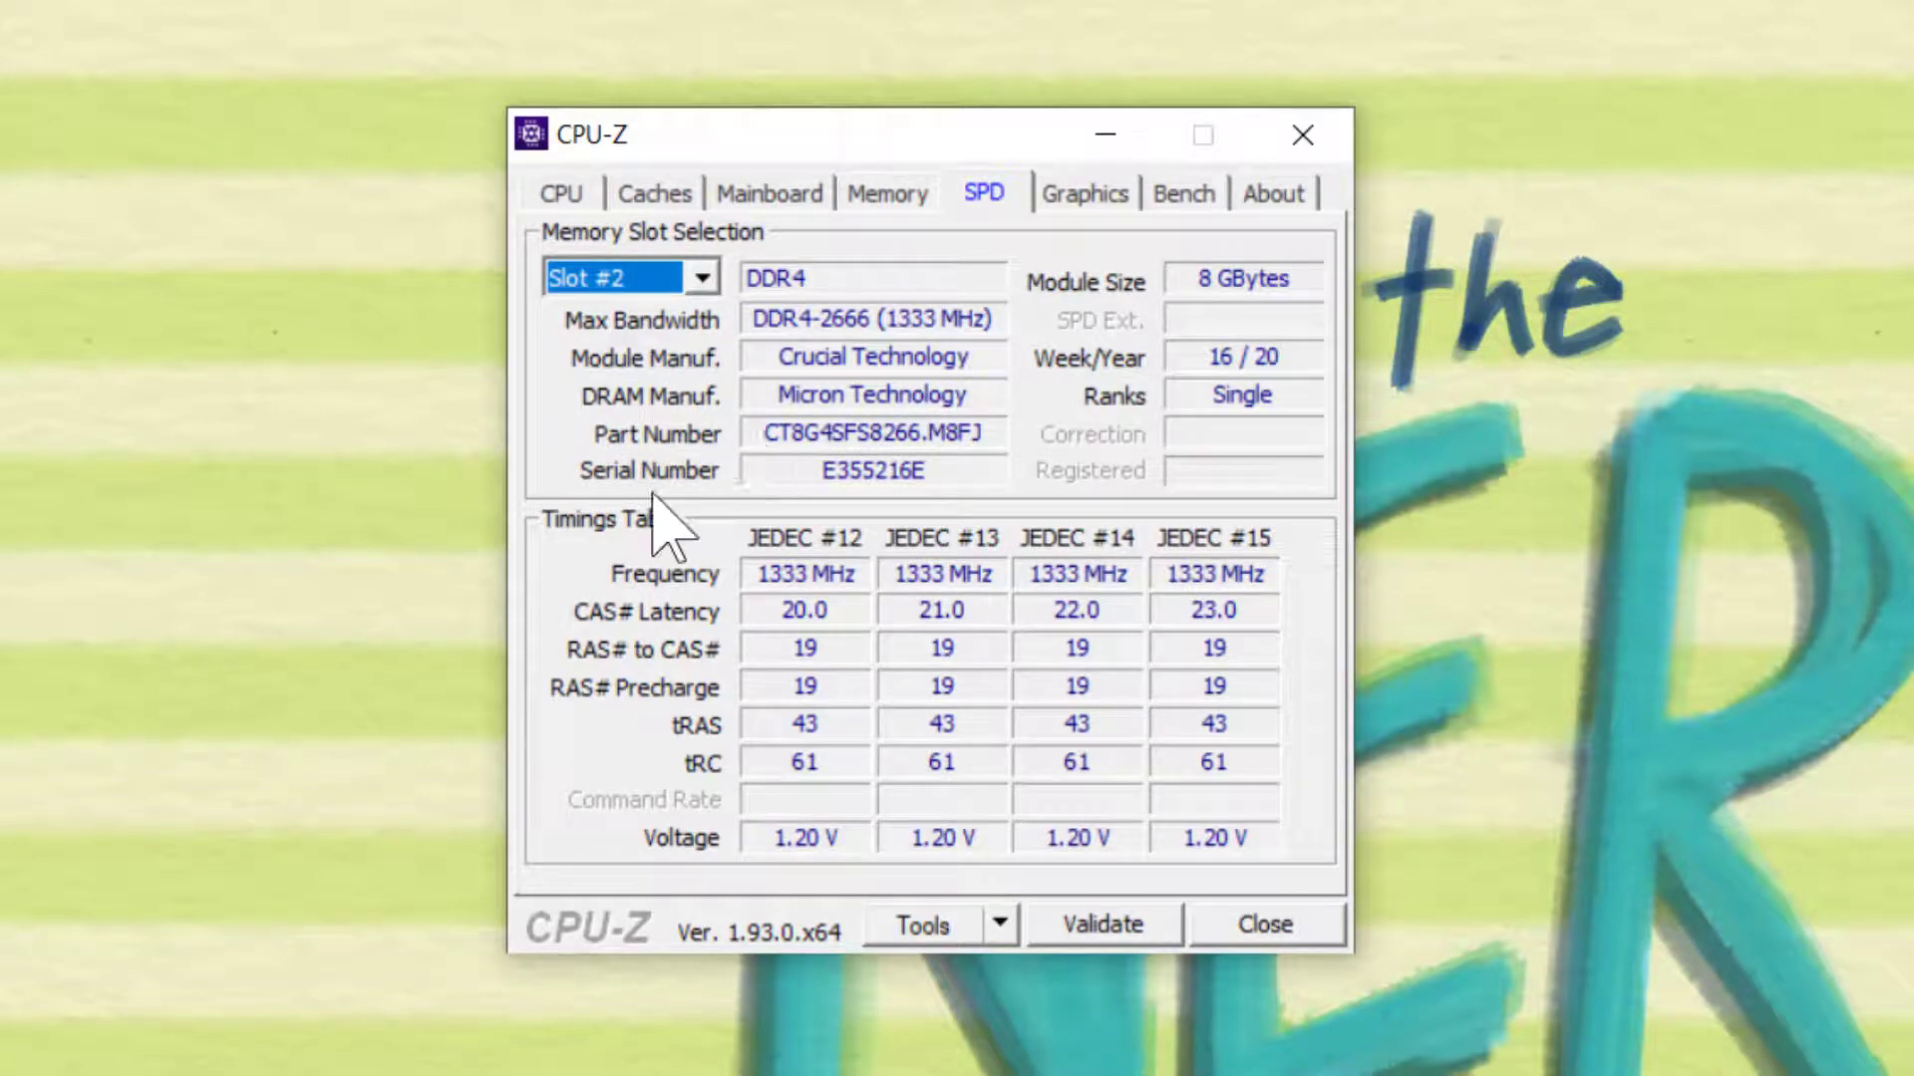
{"action": "left_click", "coordinate": [701, 279]}
{"action": "left_click", "coordinate": [618, 317]}
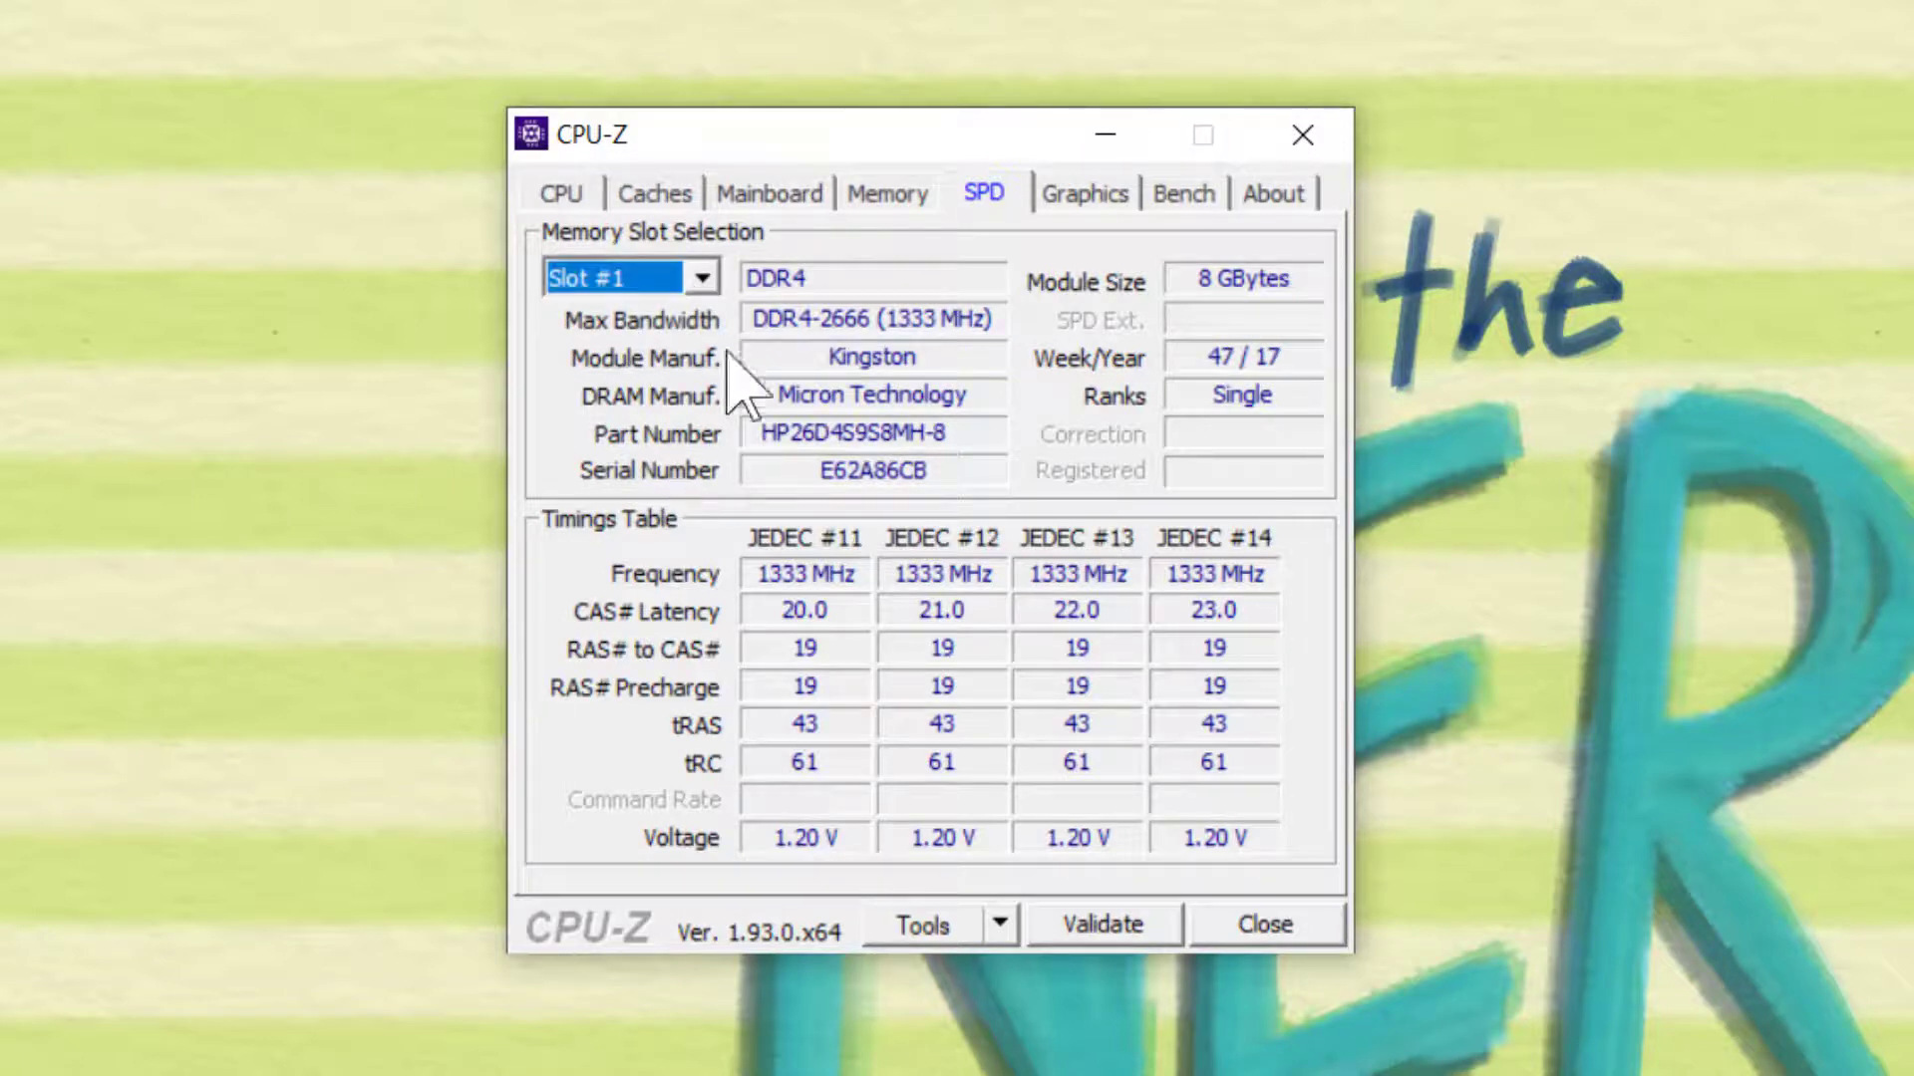
{"action": "left_click", "coordinate": [702, 278]}
{"action": "left_click", "coordinate": [630, 344]}
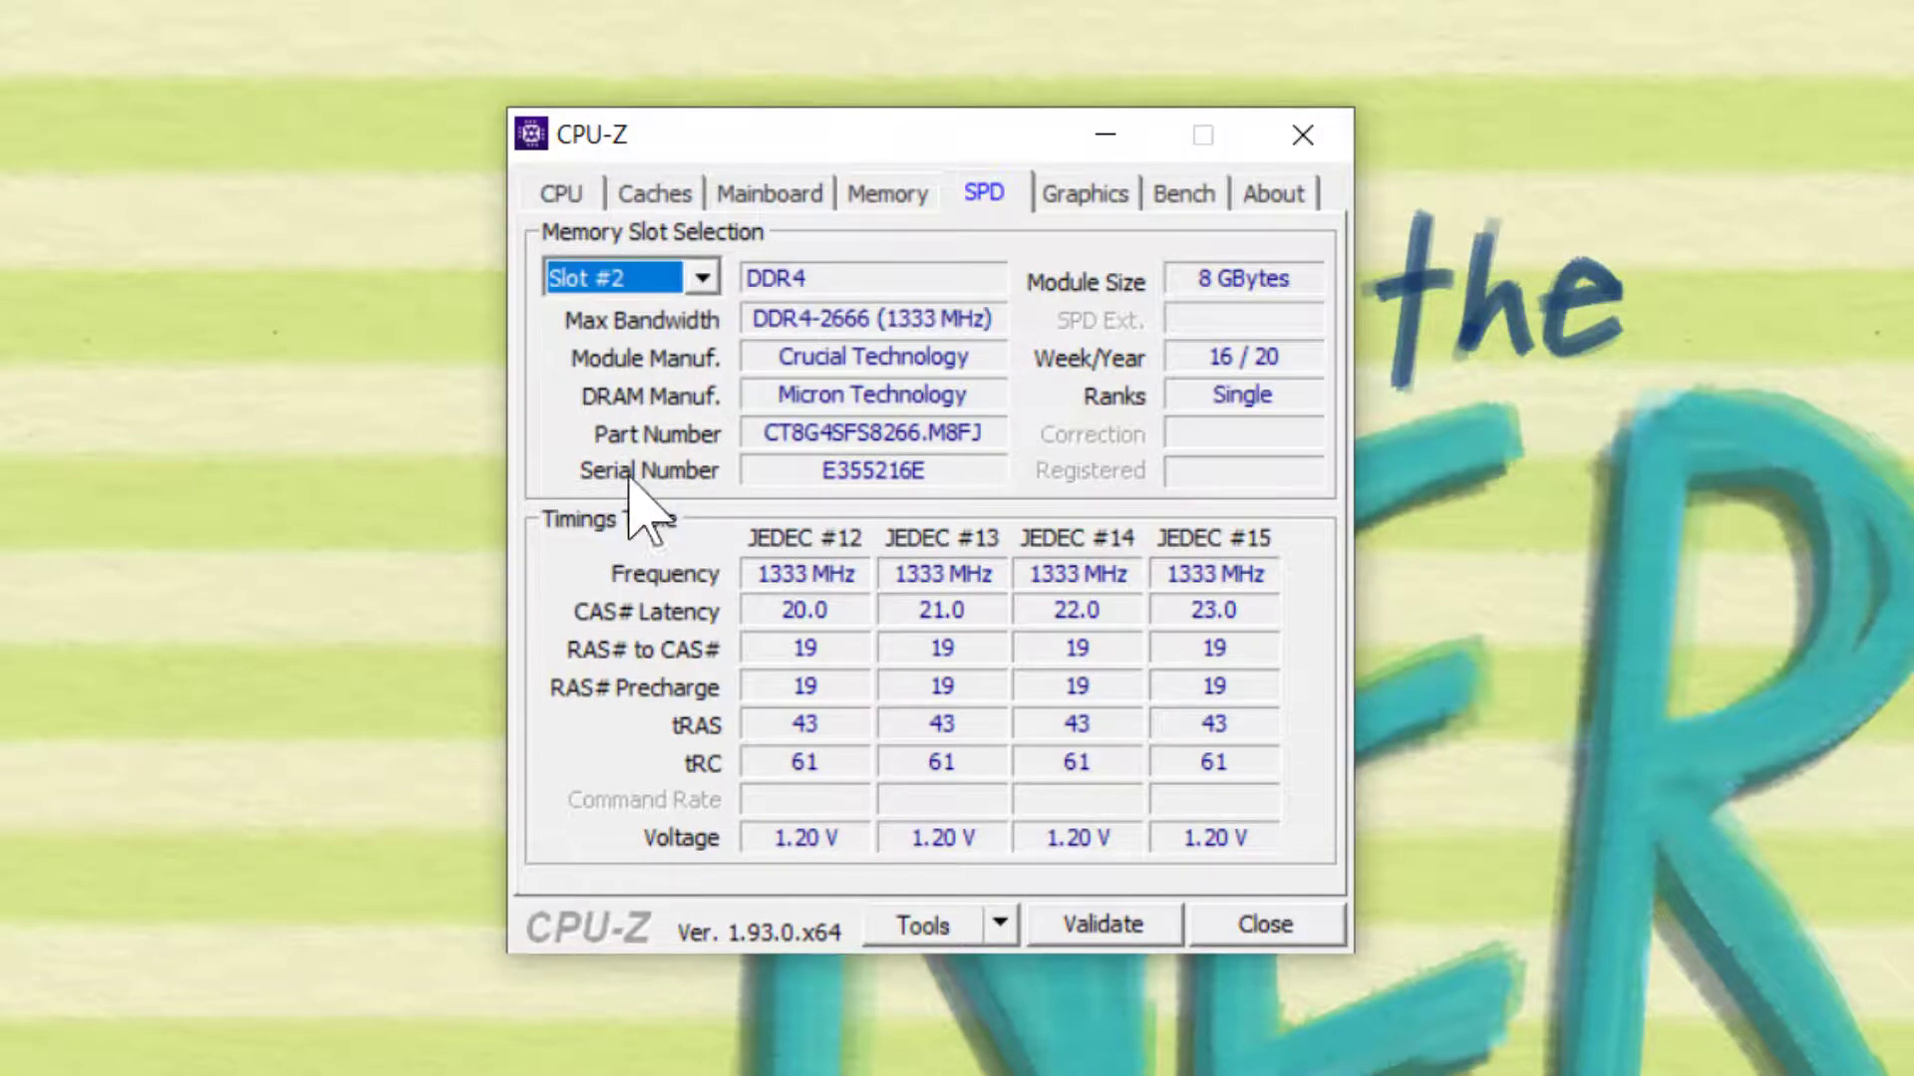
View the Intel UHD Graphics 620 details, then the Bench page for the i5-8250U
{"action": "left_click", "coordinate": [1082, 199]}
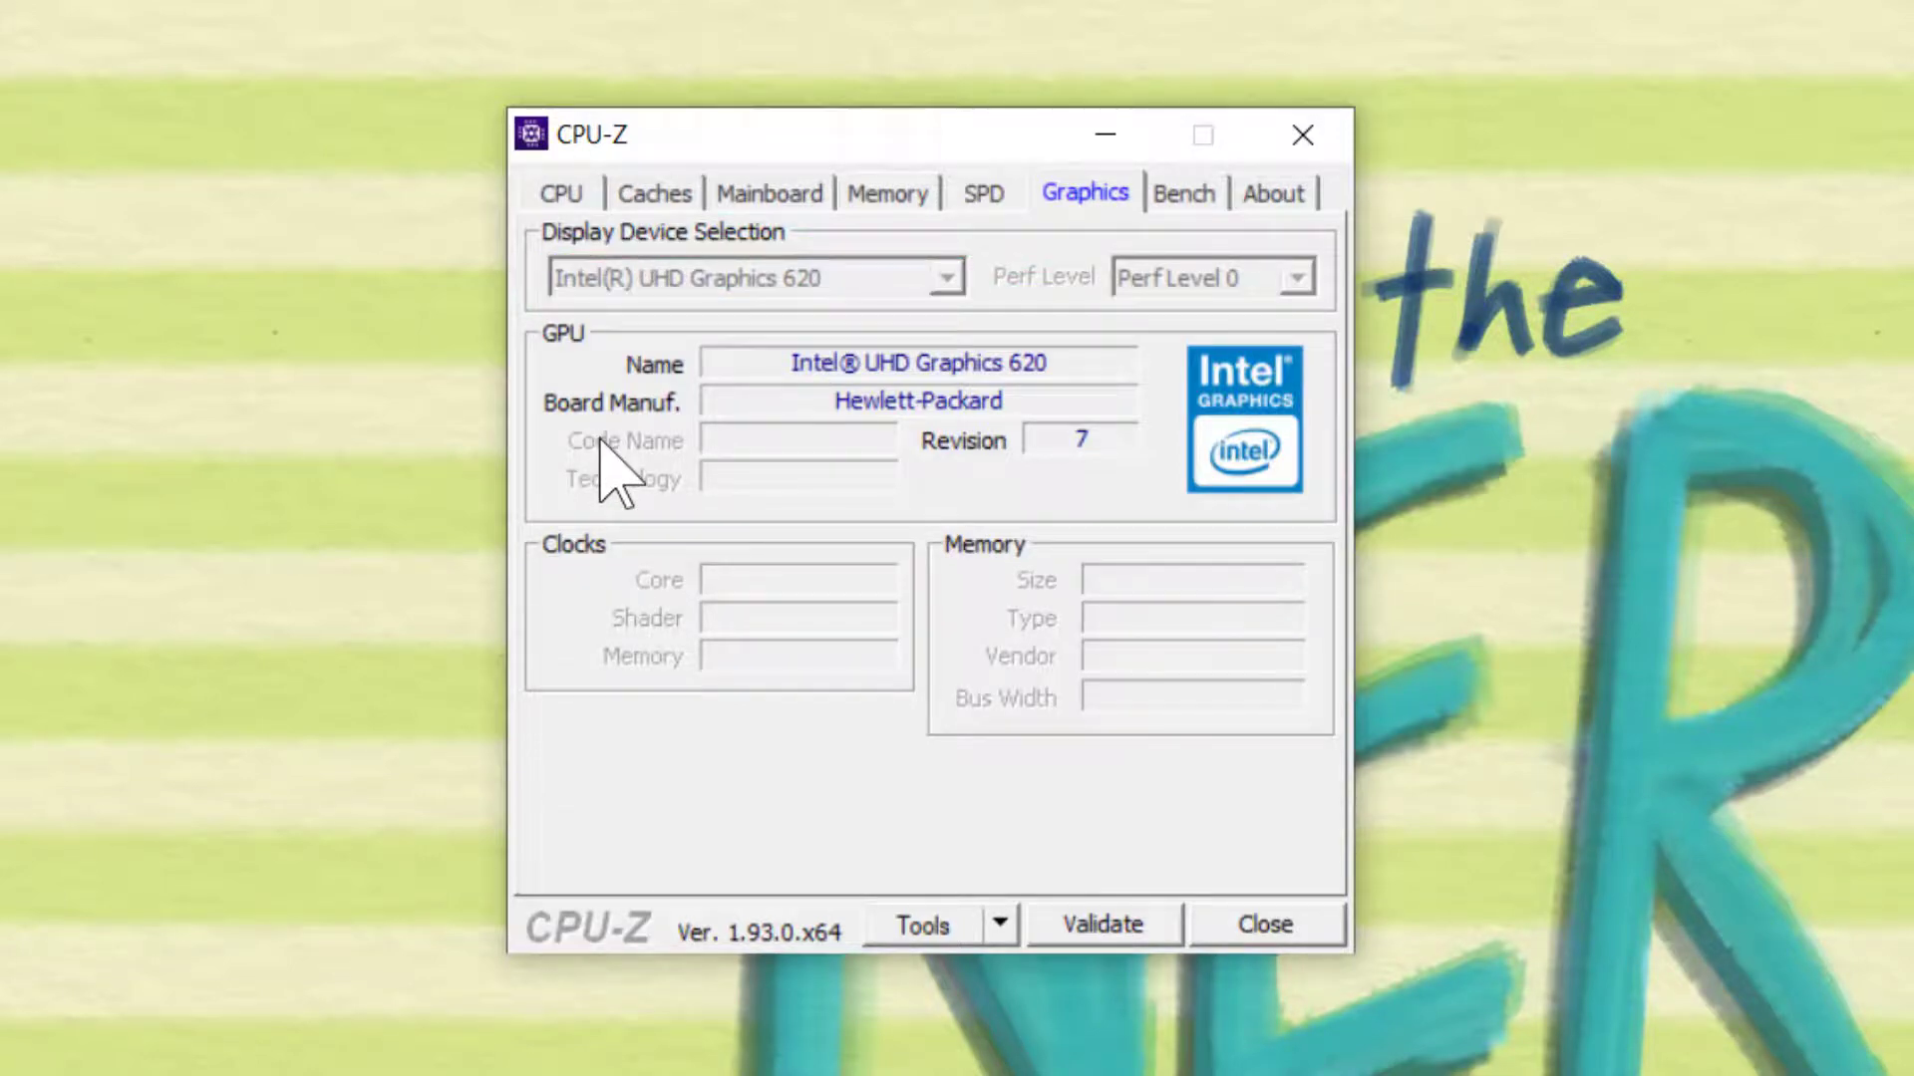
{"action": "left_click", "coordinate": [1183, 194]}
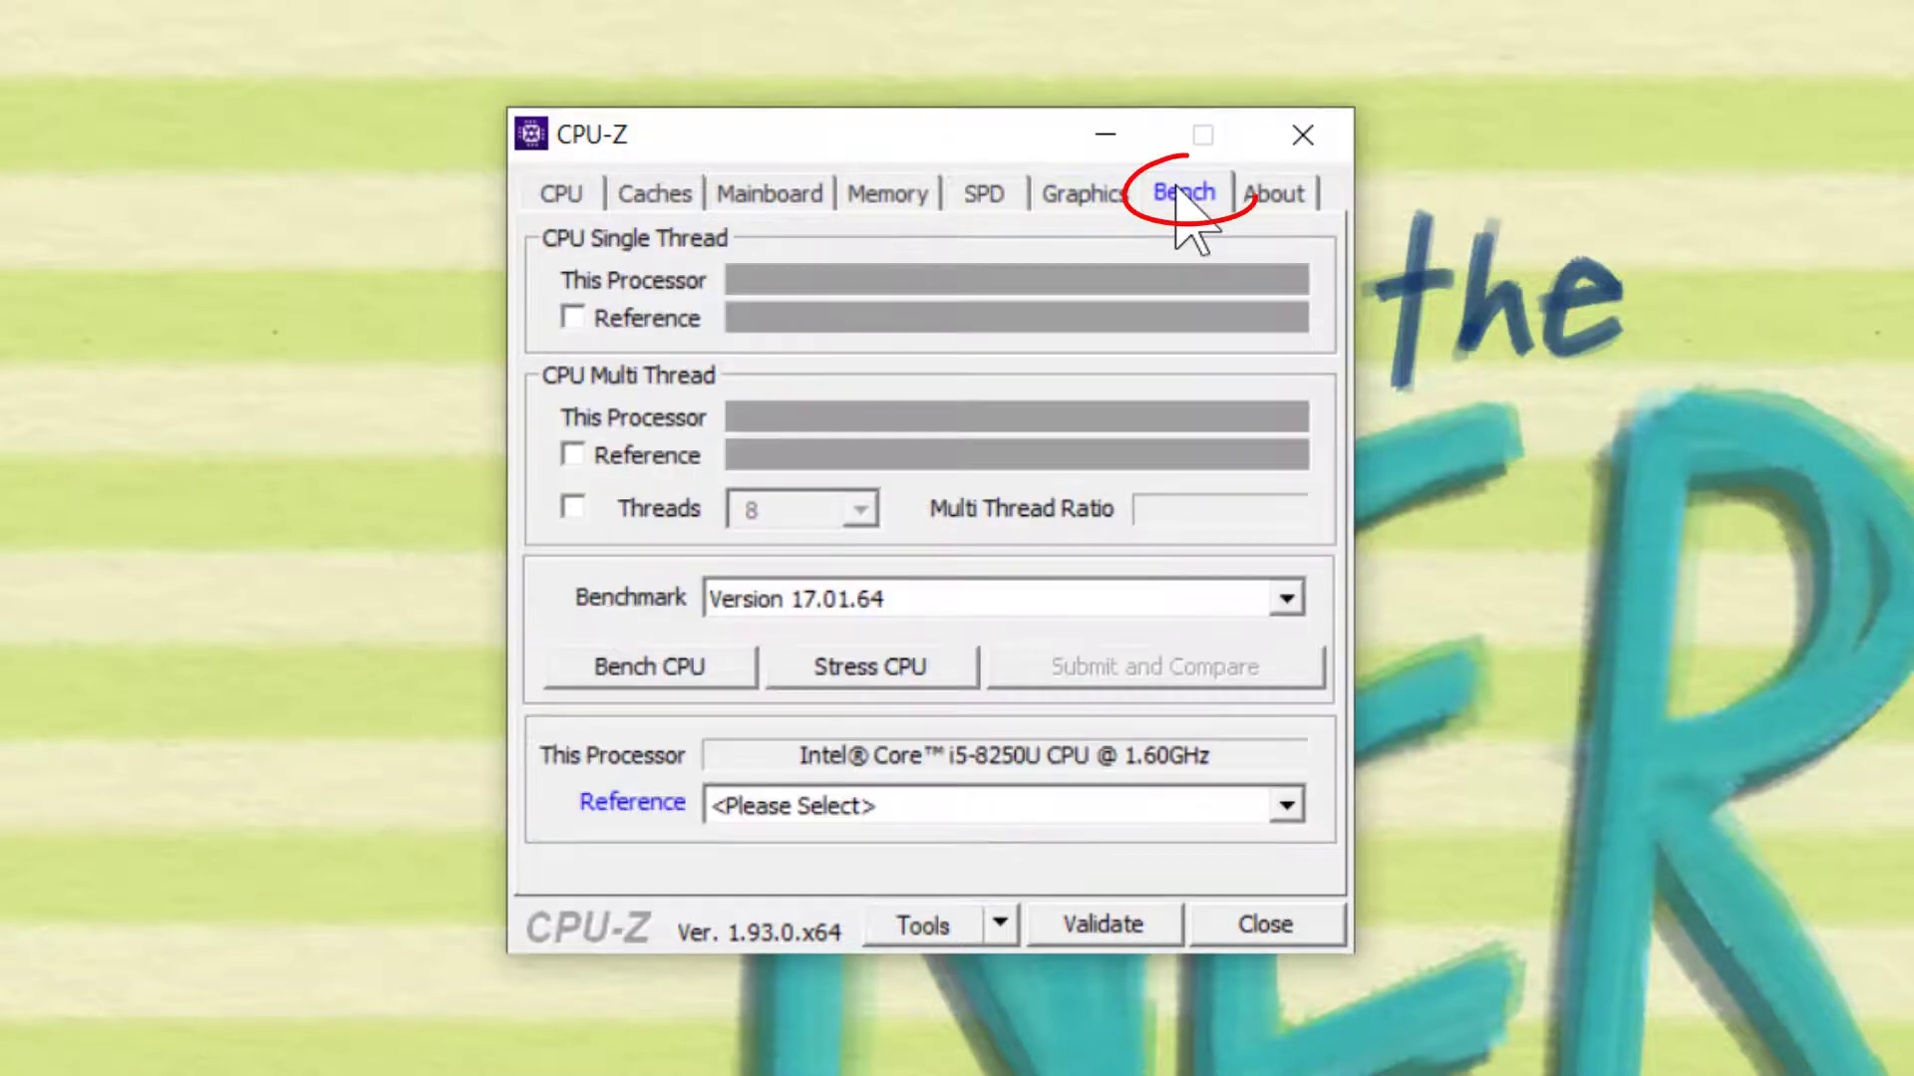
Run the CPU benchmark (382.4 single, 1830.1 multi) against the Intel Core i9-7980XE reference
{"action": "left_click", "coordinate": [643, 669]}
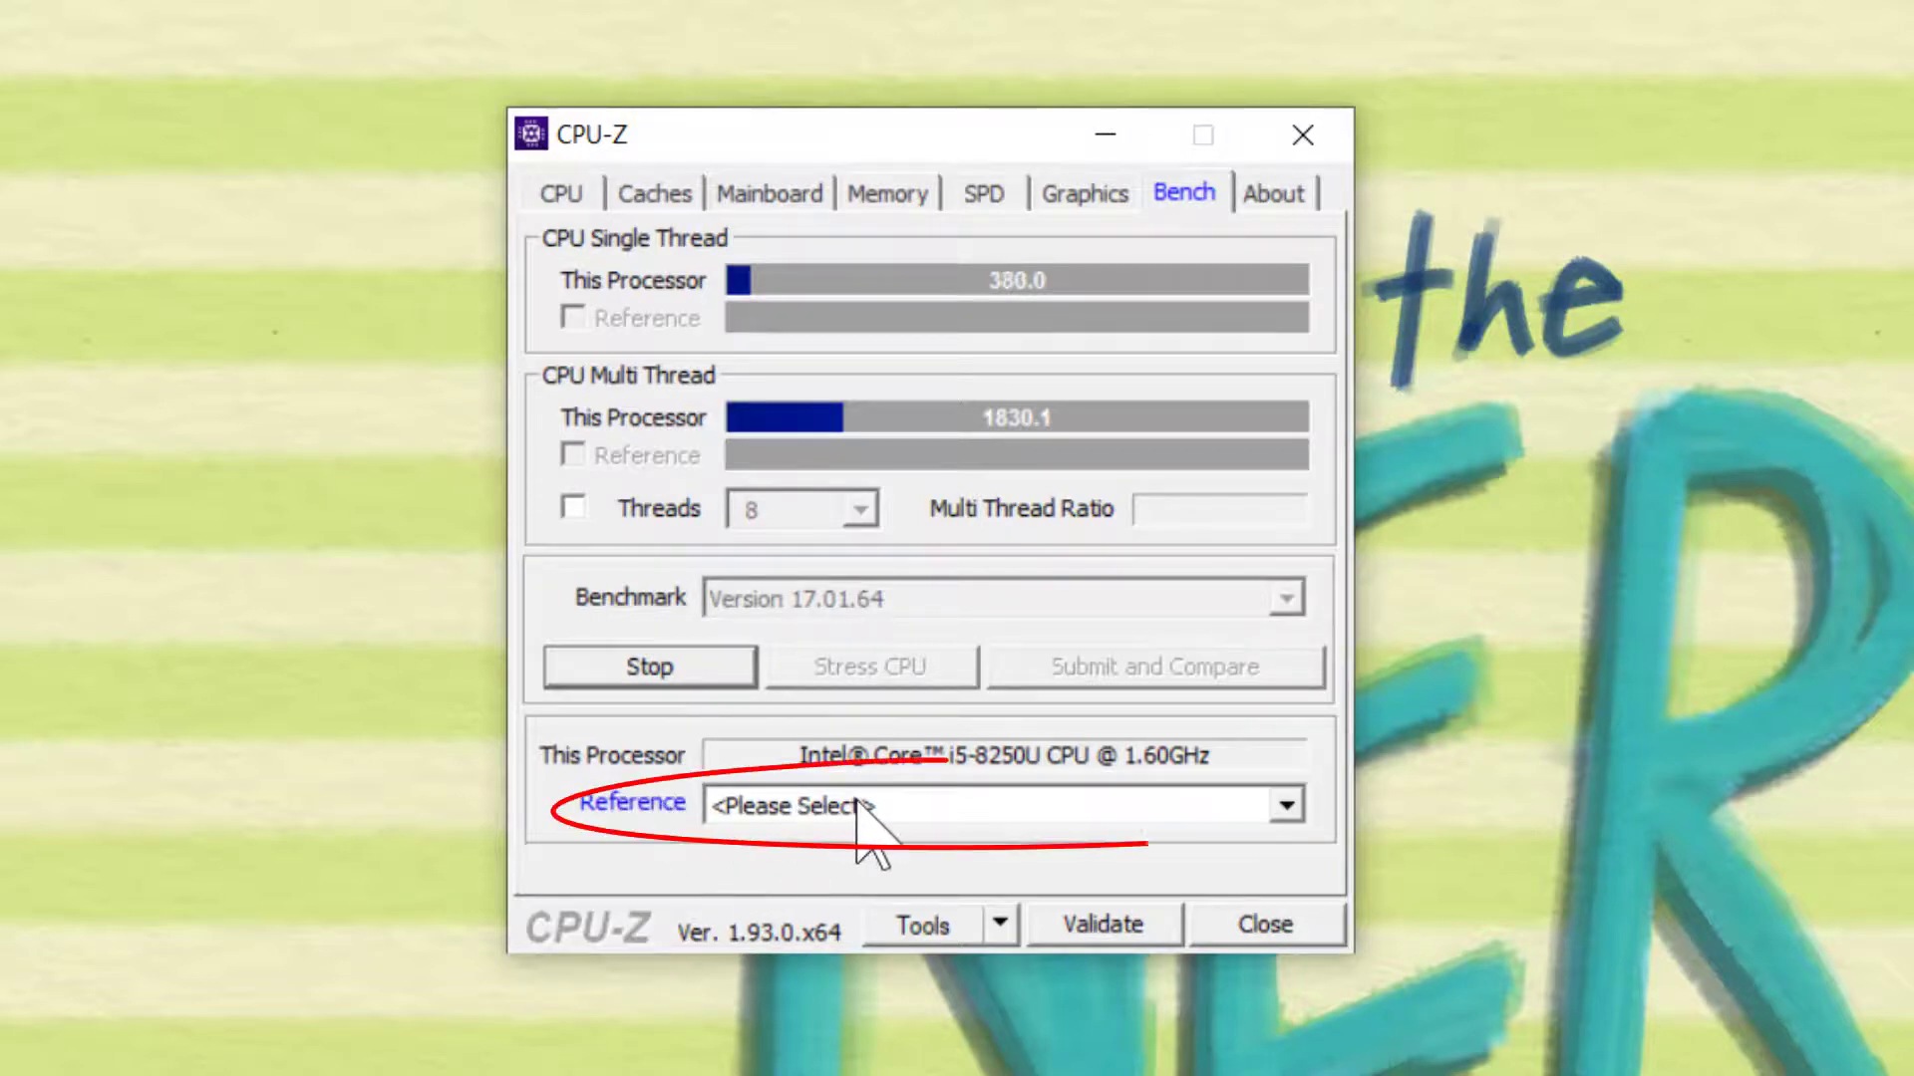
{"action": "left_click", "coordinate": [787, 807]}
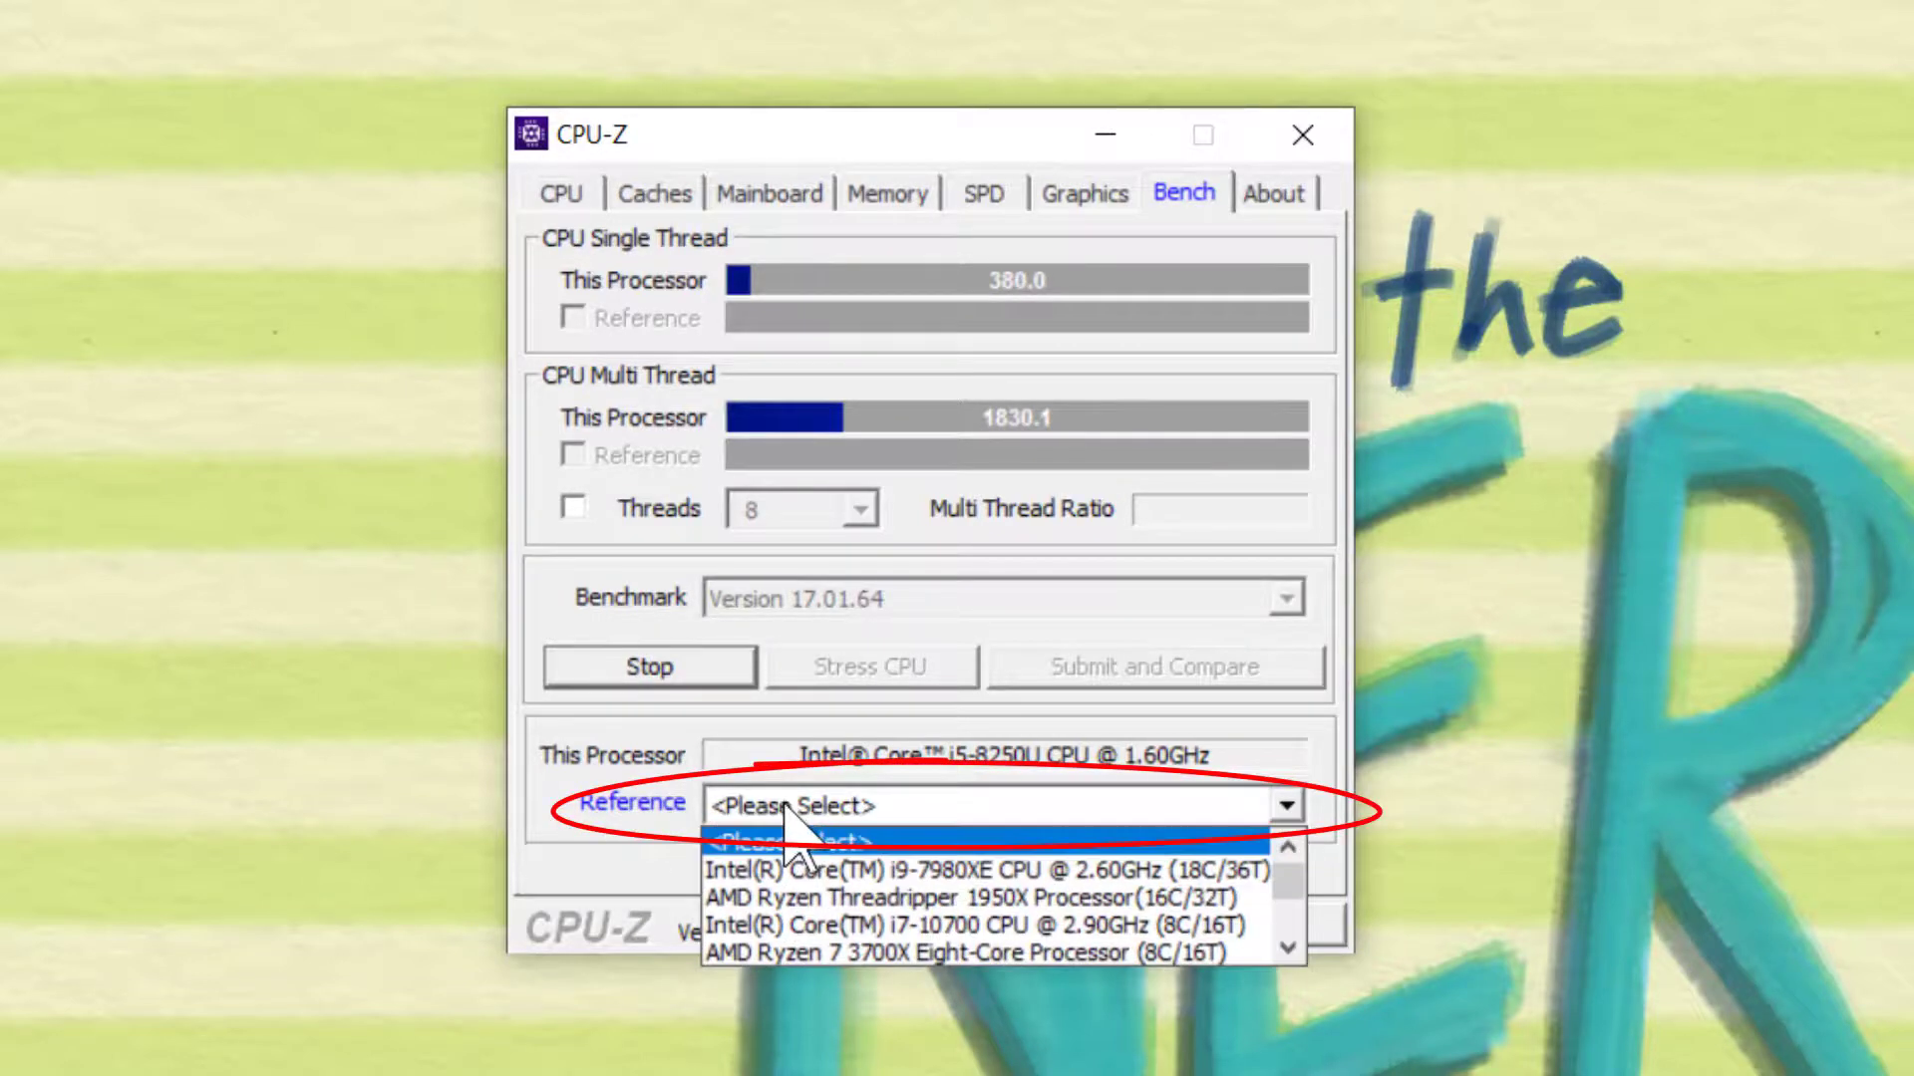
{"action": "left_click", "coordinate": [875, 870]}
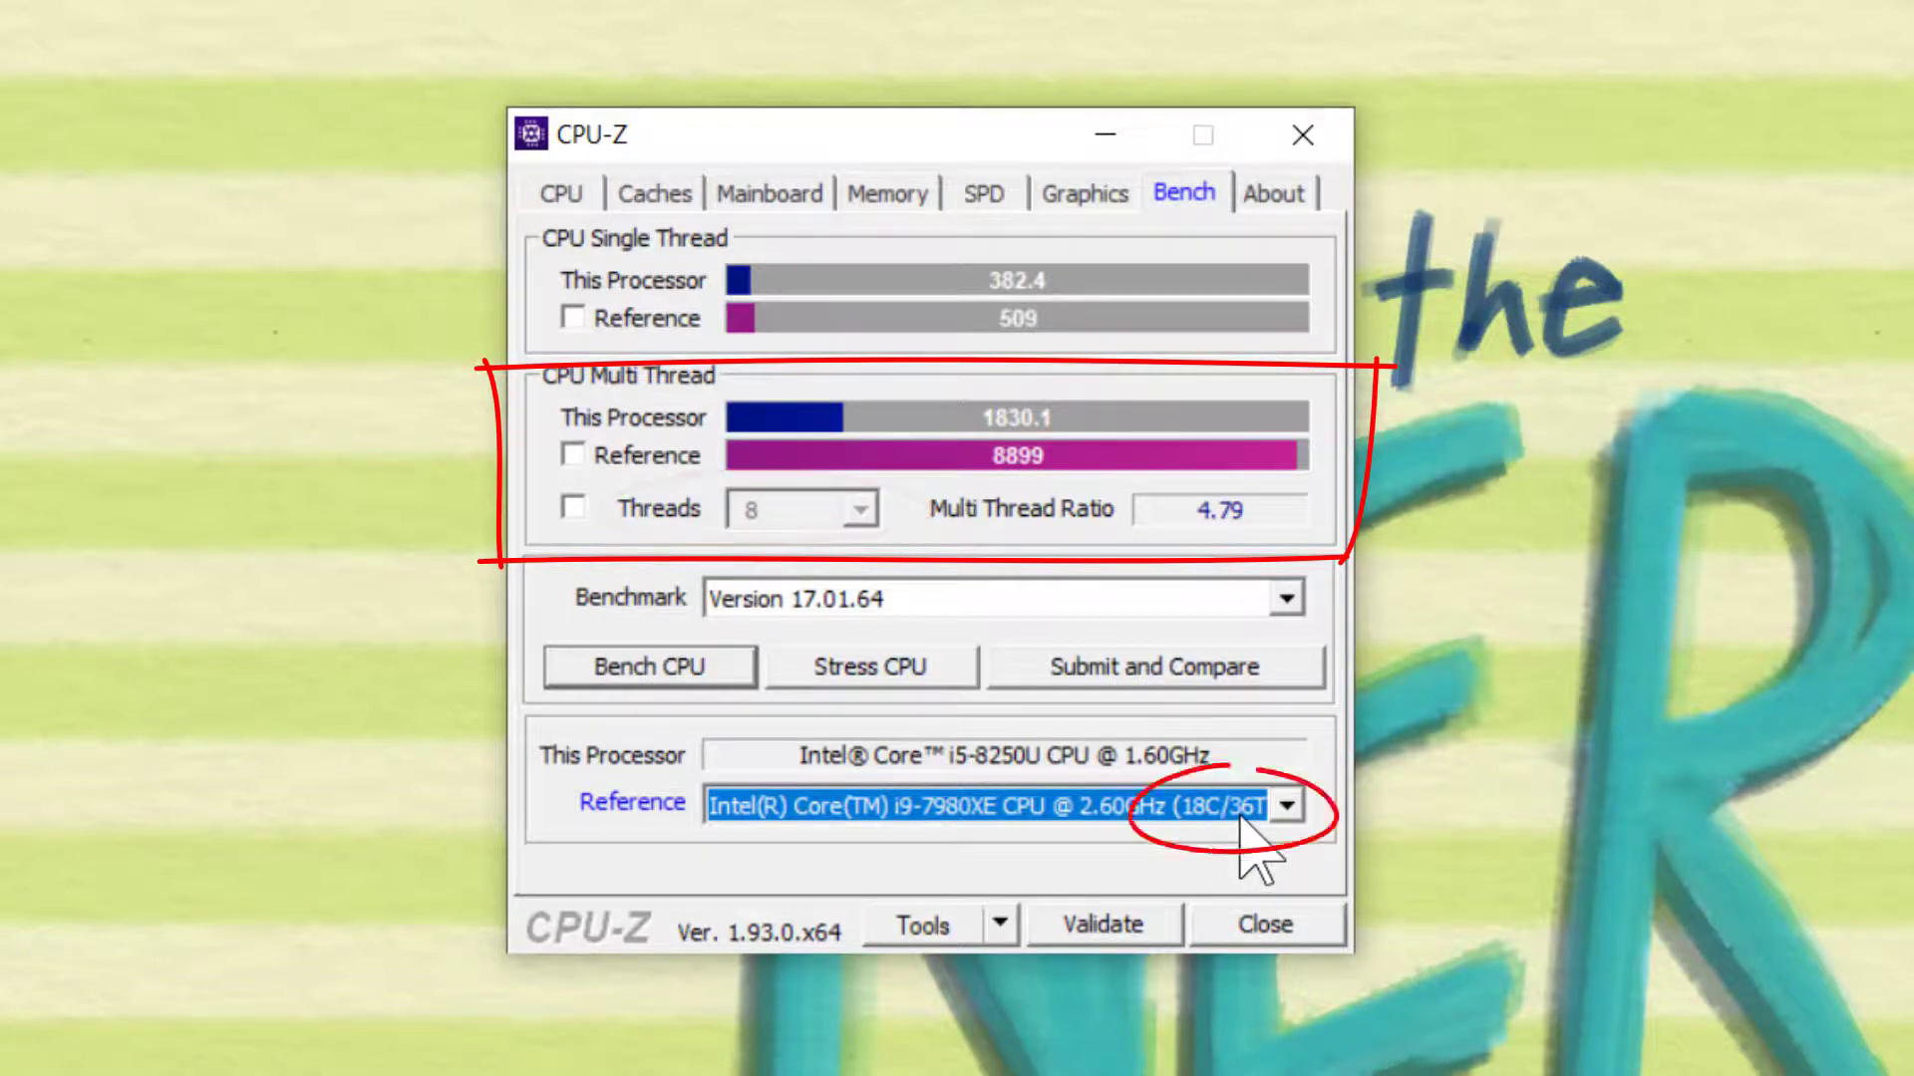
Switch the benchmark reference to AMD Ryzen Threadripper 1950X, then view About showing version 1.93.0
{"action": "left_click", "coordinate": [859, 810]}
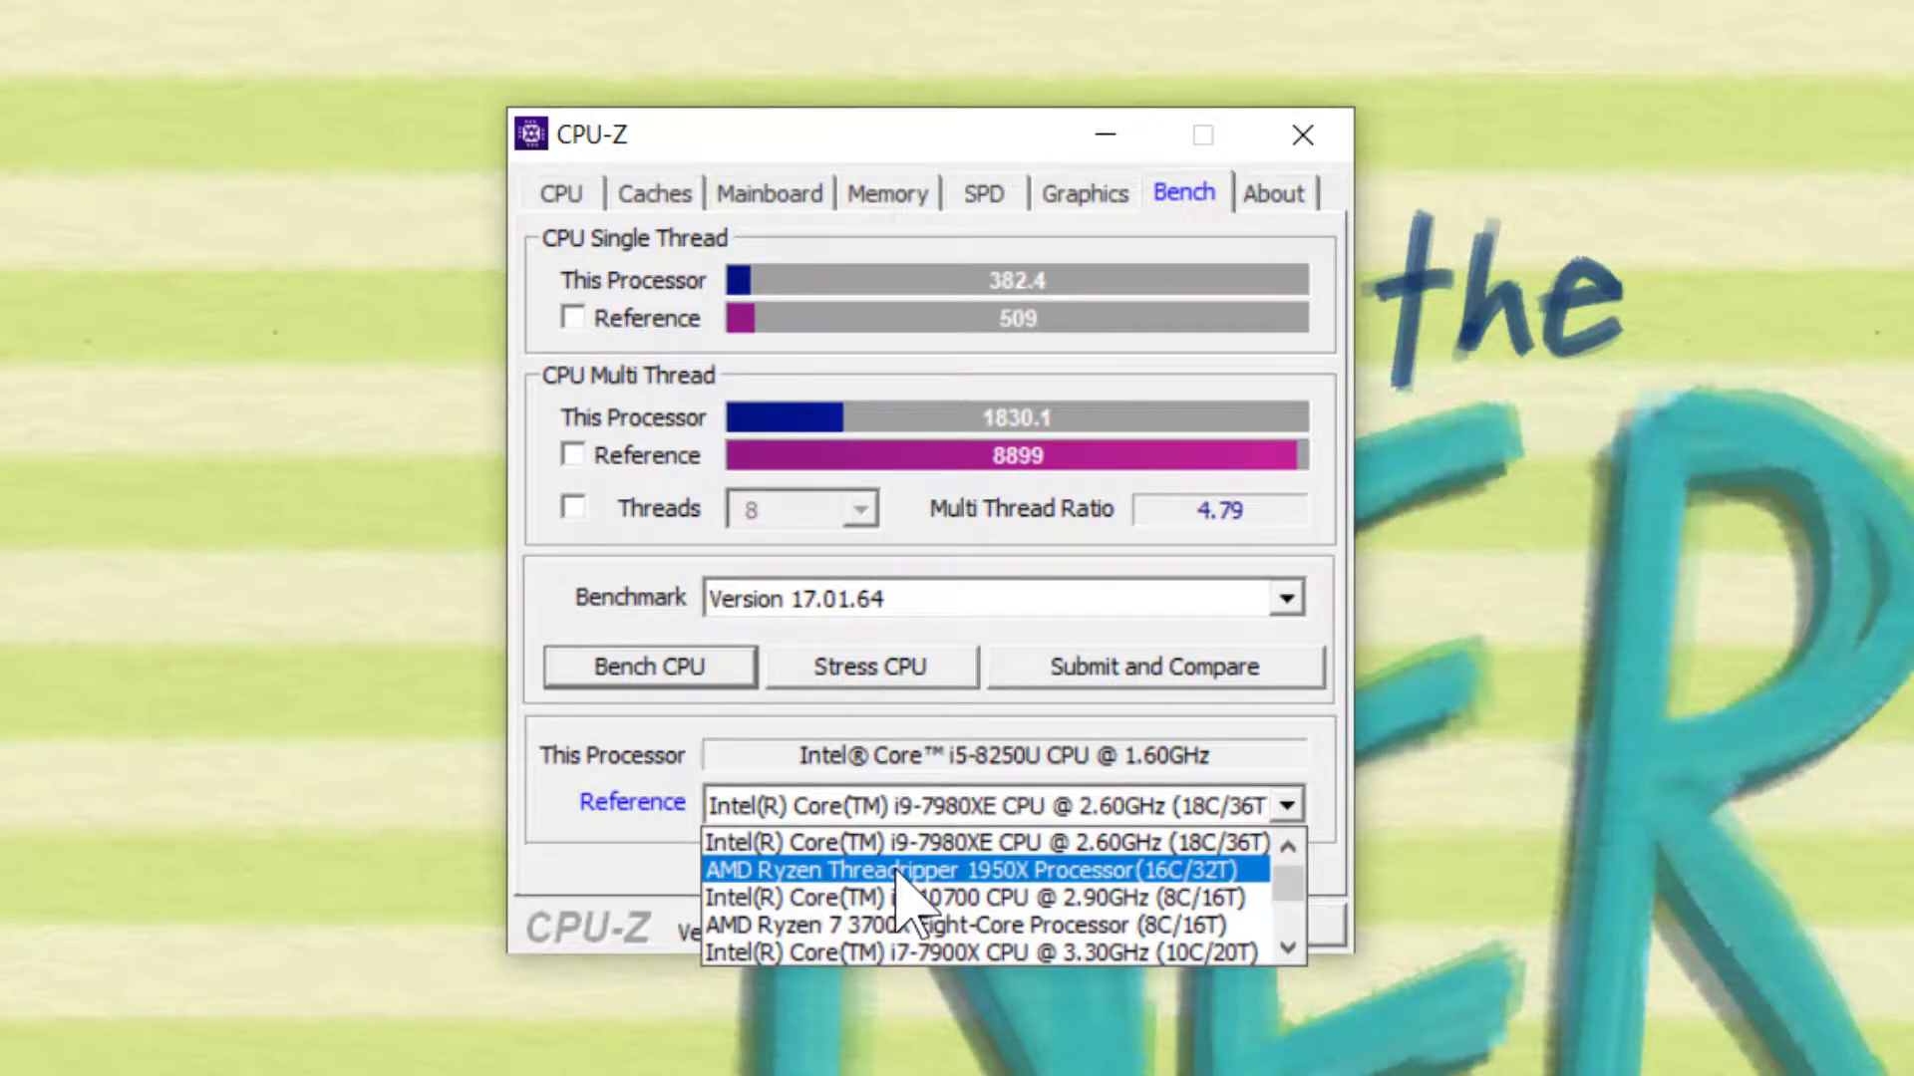
{"action": "left_click", "coordinate": [900, 871]}
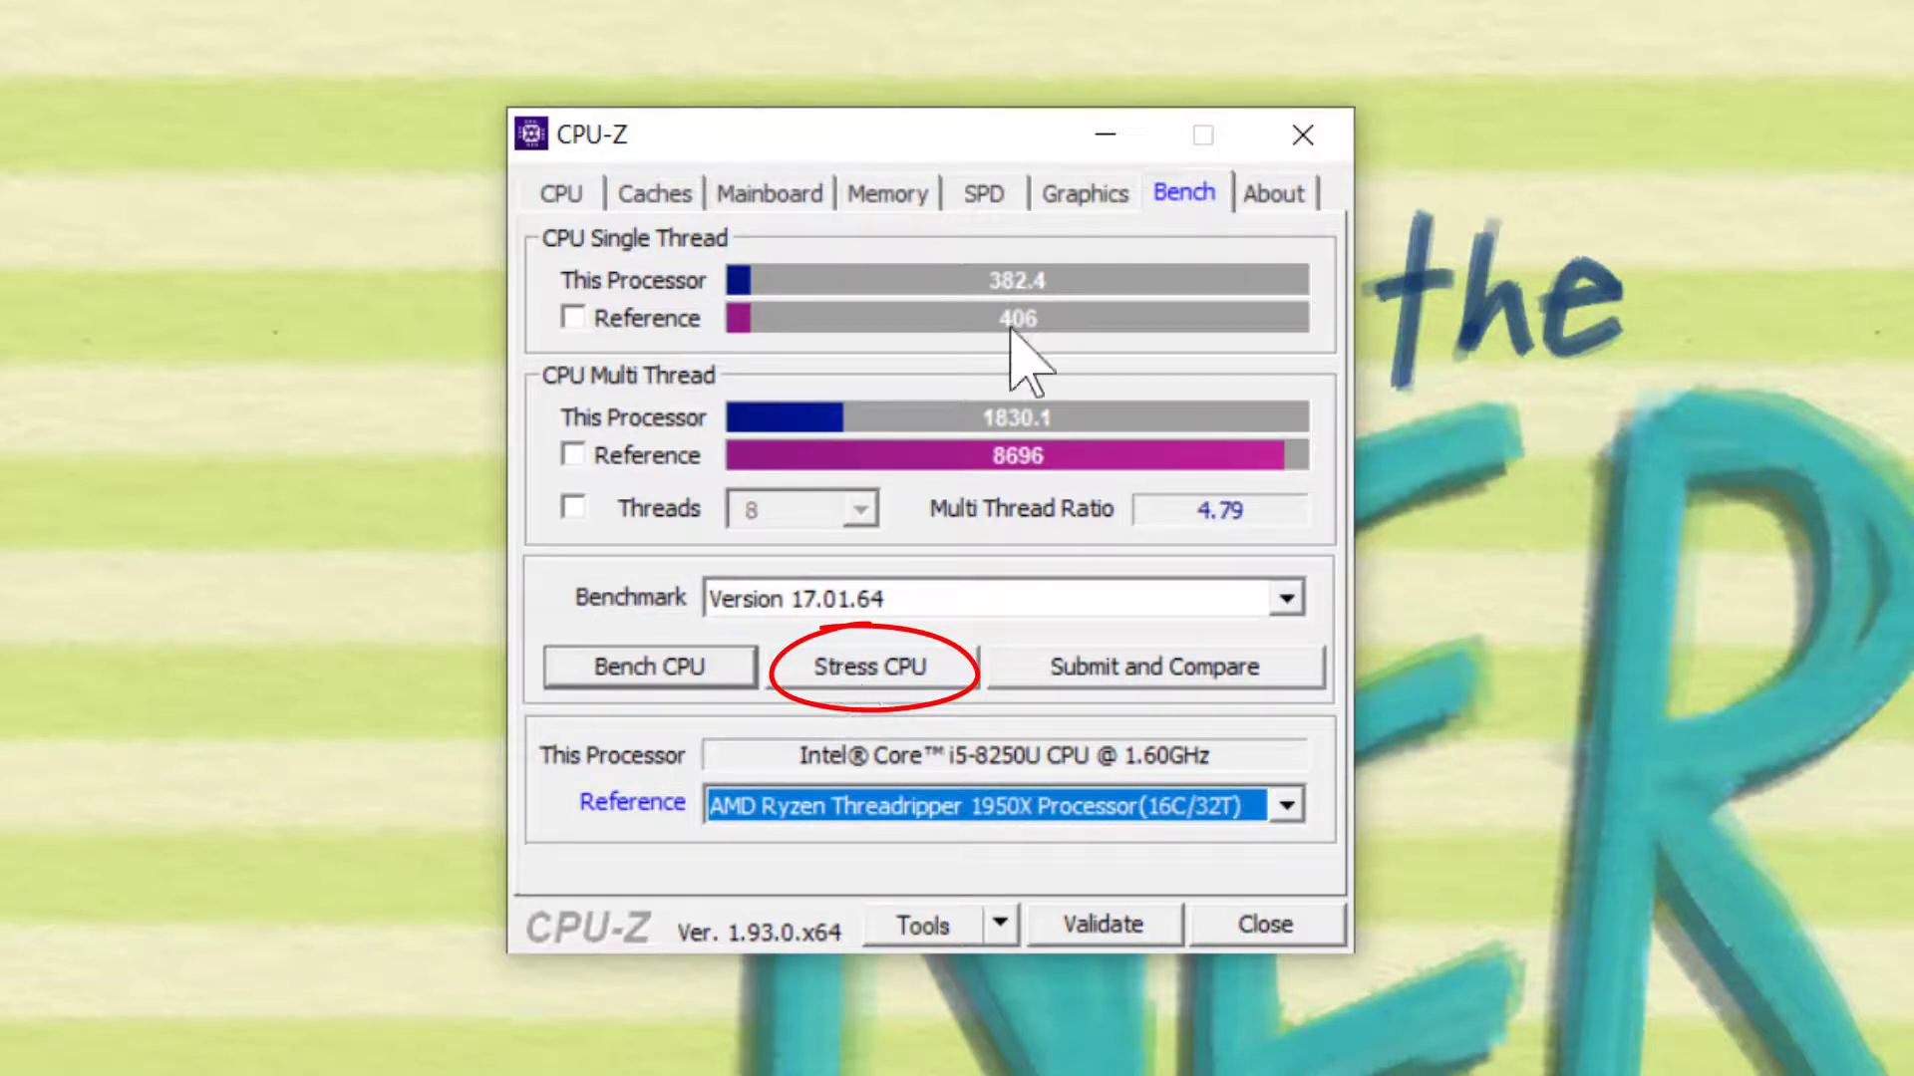
{"action": "left_click", "coordinate": [1262, 193]}
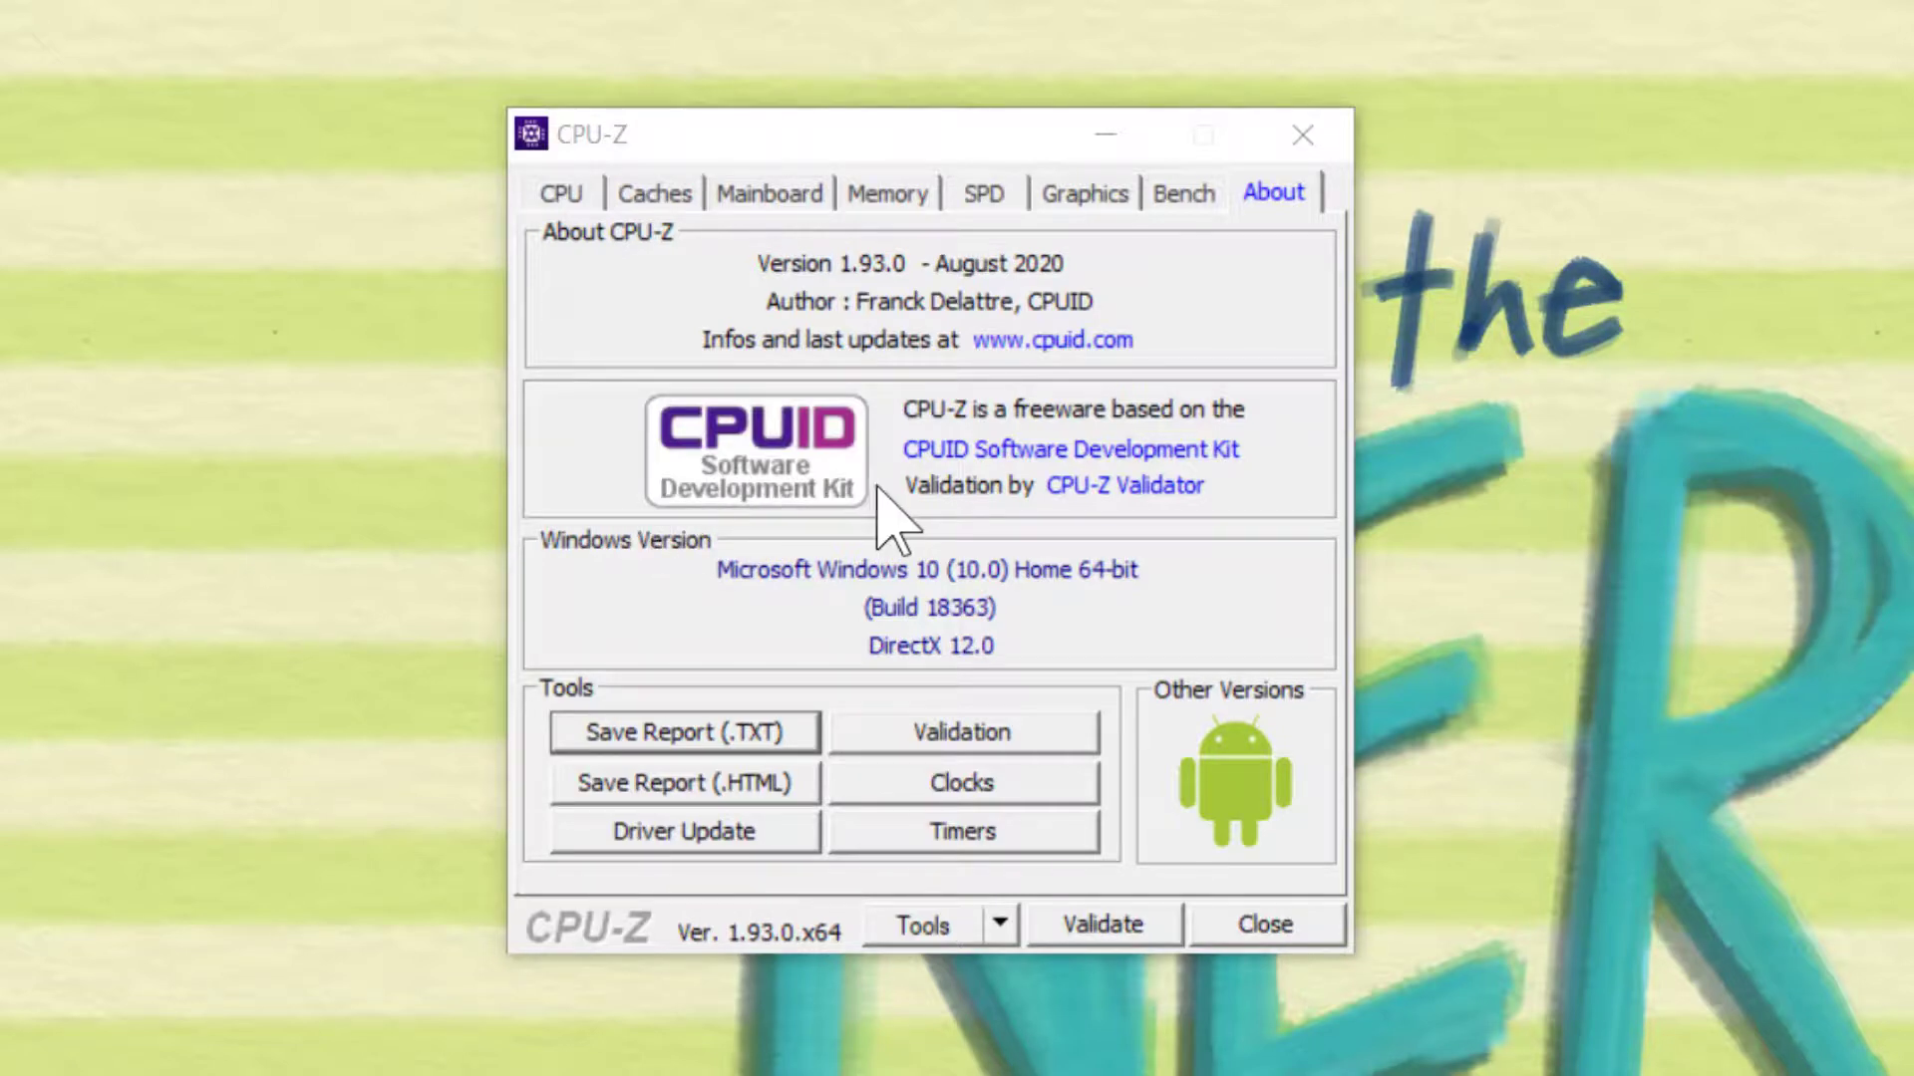
Review CPU-Z's processor and memory details, then bring up the SPD memory page
{"action": "left_click", "coordinate": [560, 194]}
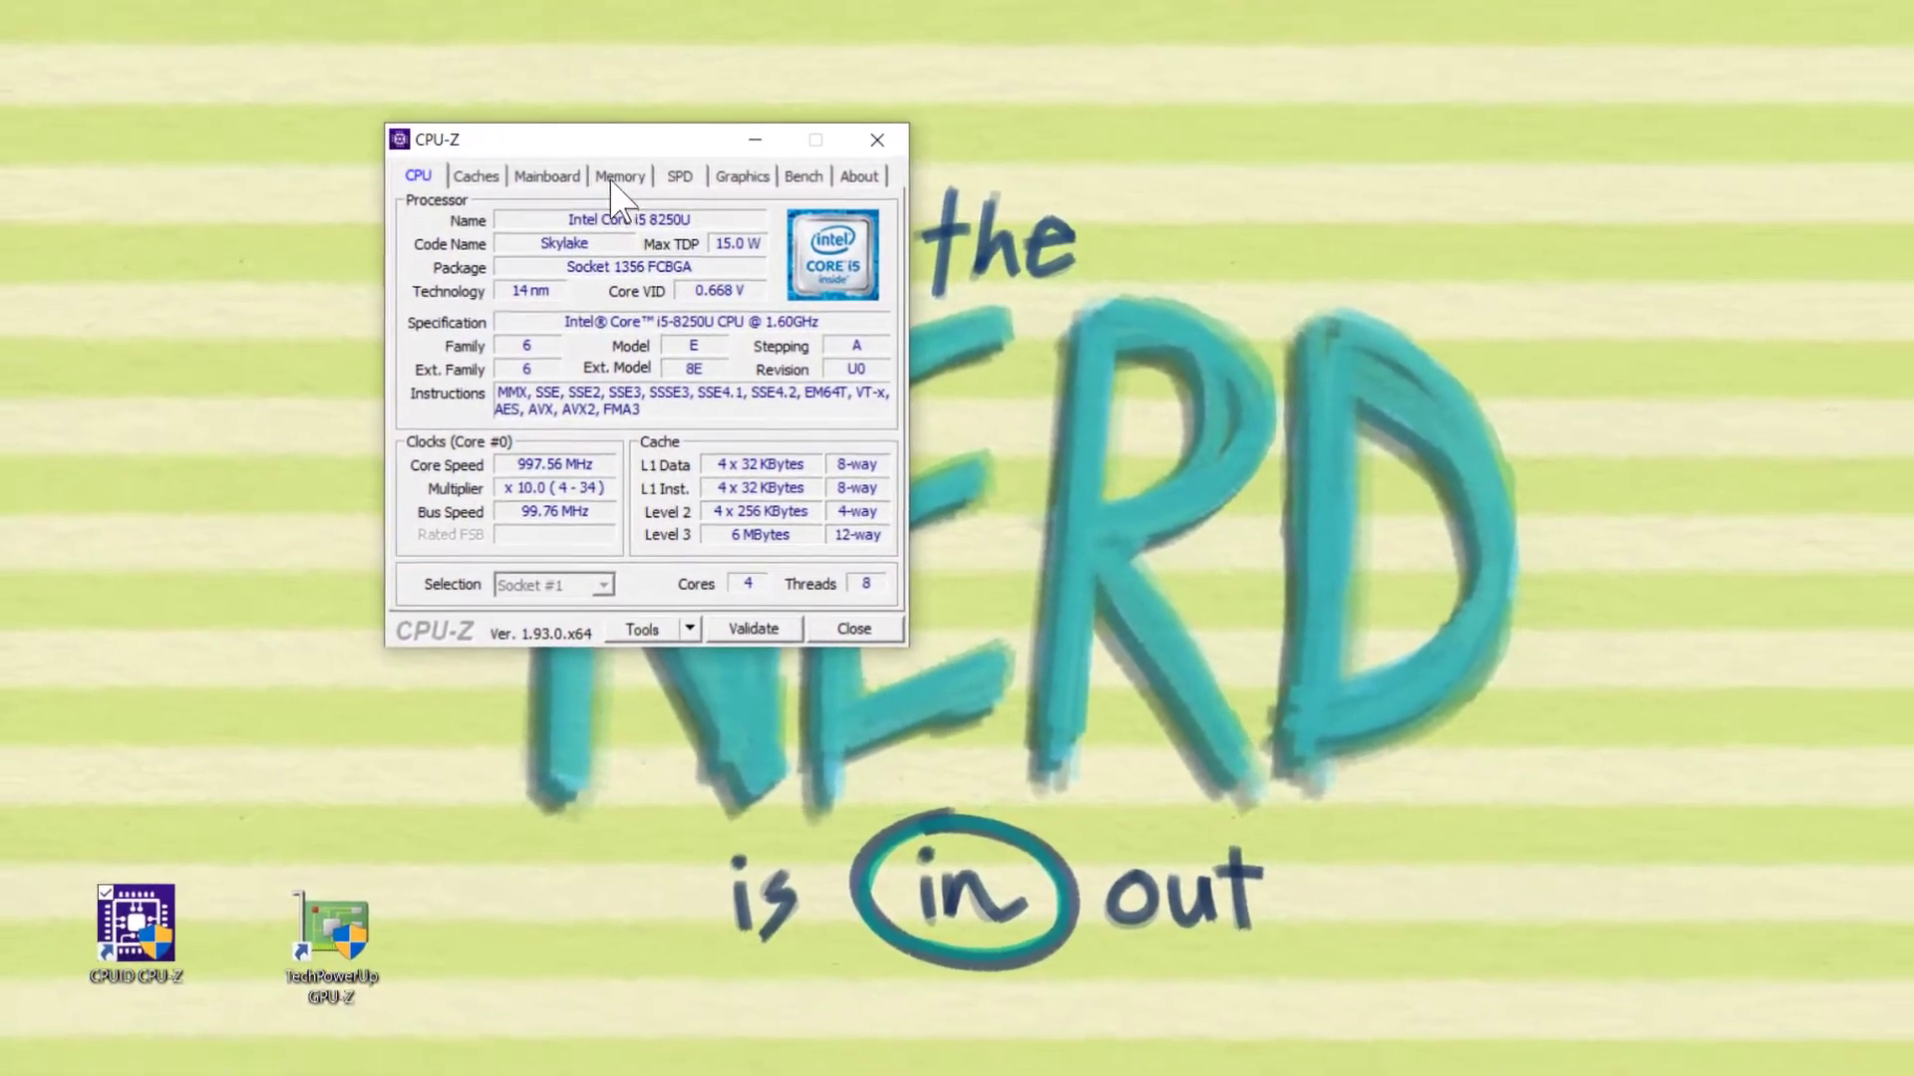
{"action": "left_click", "coordinate": [650, 178]}
{"action": "left_click", "coordinate": [716, 178]}
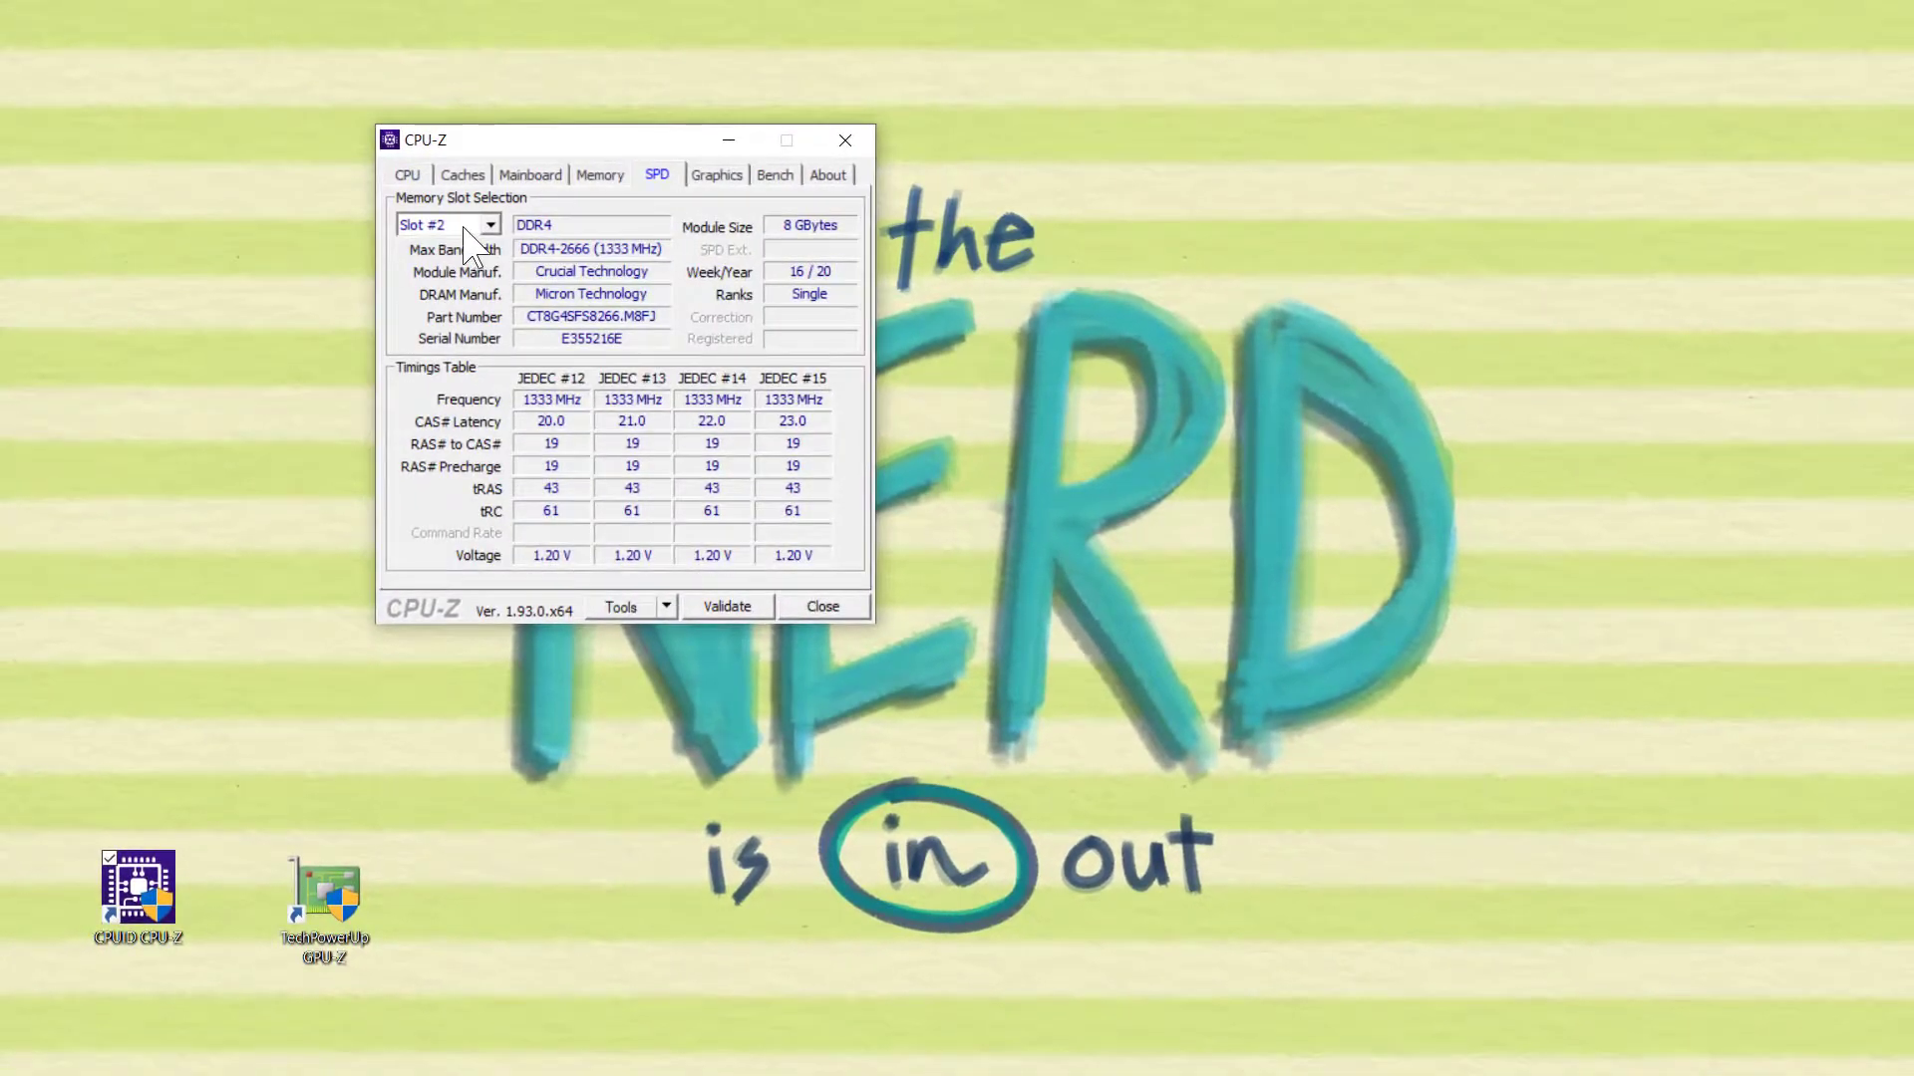
Compare the SPD modules in Slot #1 and Slot #2, back on Slot #1, then show Graphics
{"action": "left_click", "coordinate": [463, 227]}
{"action": "left_click", "coordinate": [446, 240]}
{"action": "left_click", "coordinate": [445, 227]}
{"action": "left_click", "coordinate": [419, 255]}
{"action": "left_click", "coordinate": [448, 226]}
{"action": "left_click", "coordinate": [452, 243]}
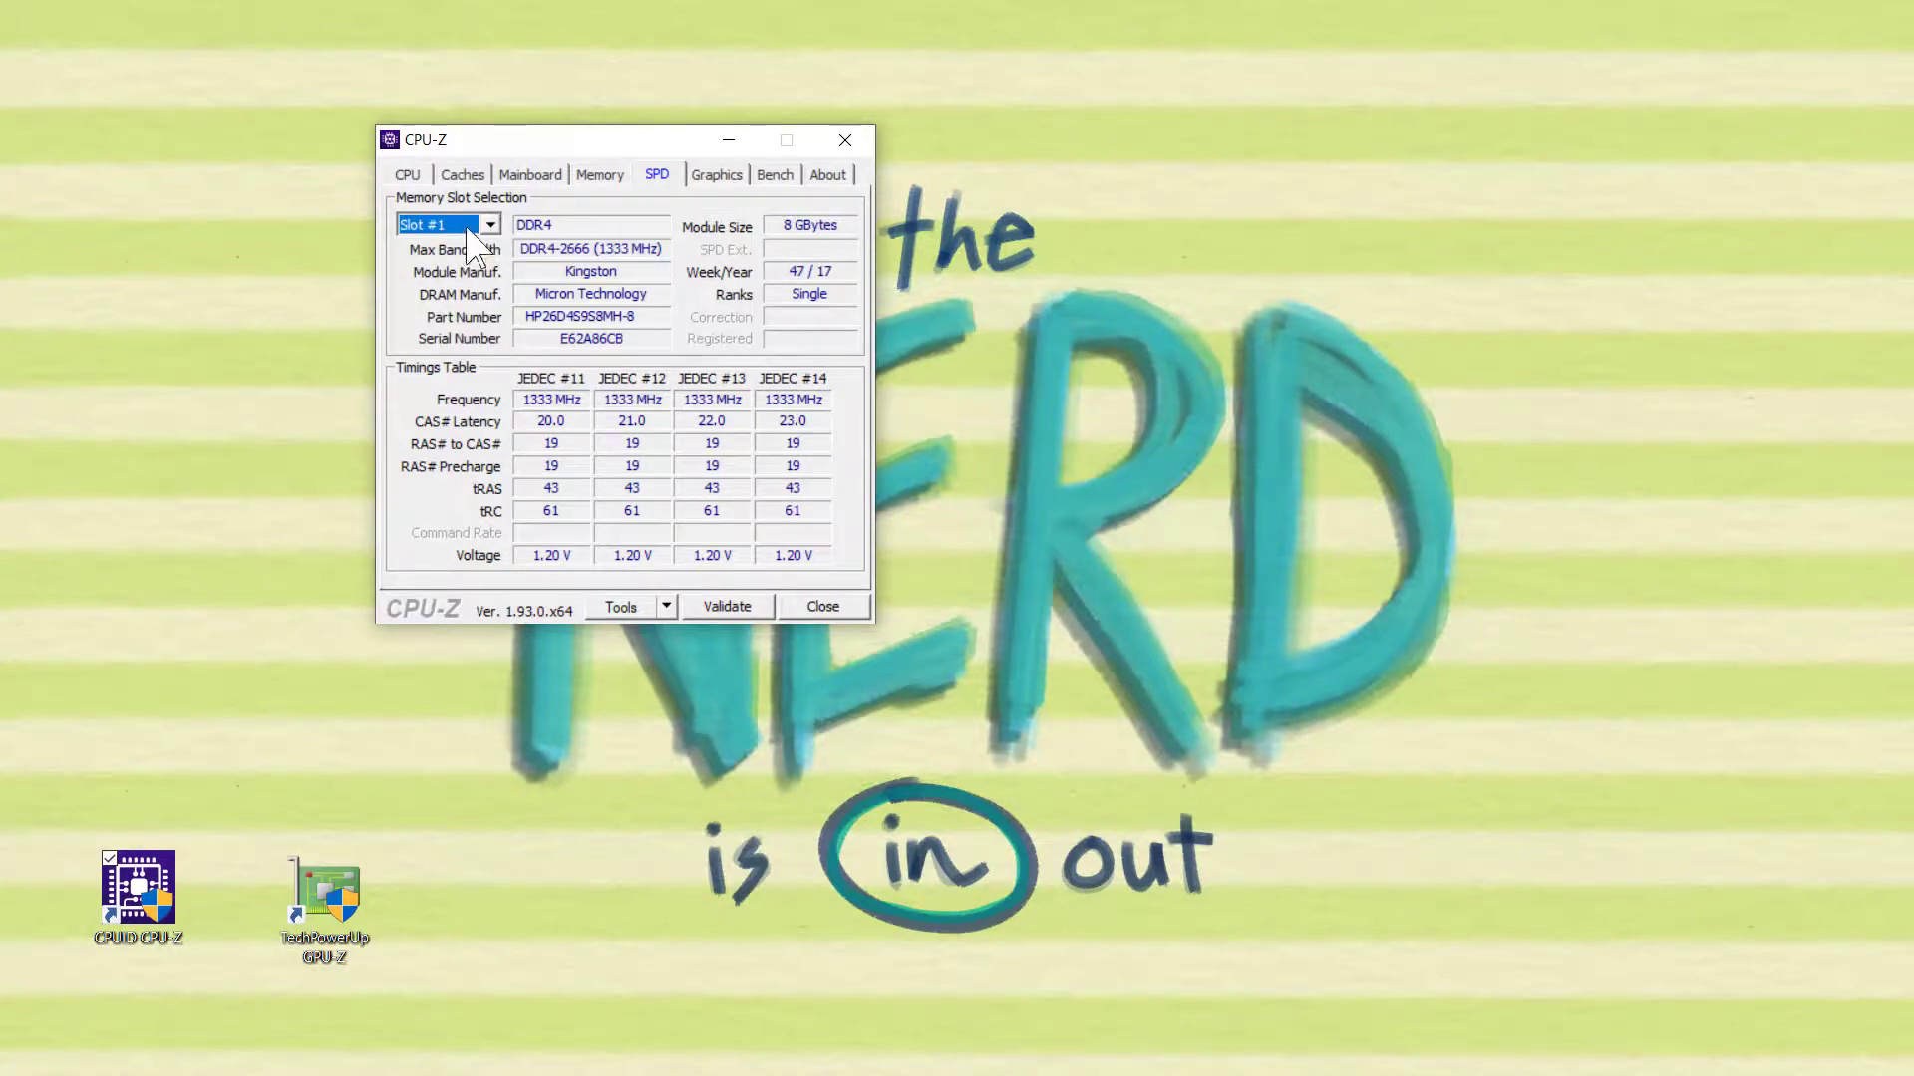
{"action": "left_click", "coordinate": [715, 176]}
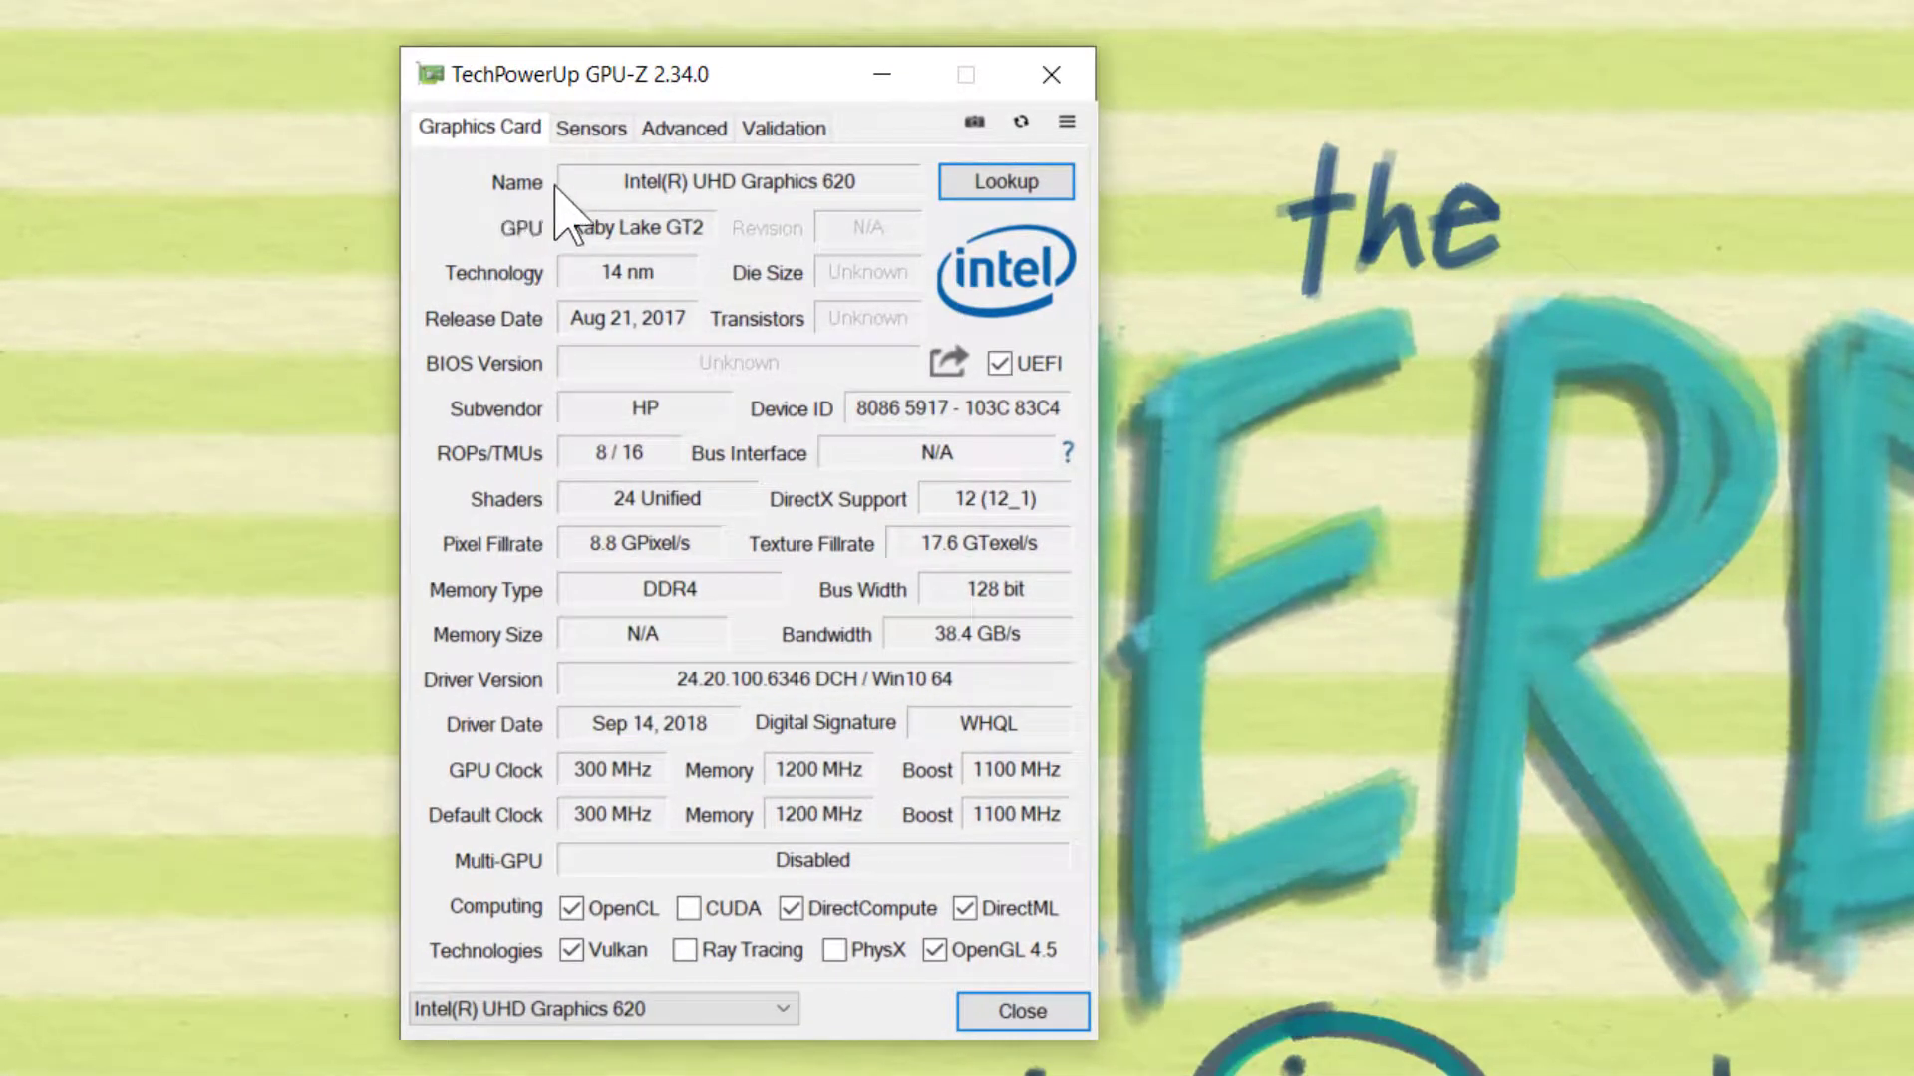
Review the Graphics Card fields and keep Intel(R) UHD Graphics 620 as the reported GPU
{"action": "mouse_move", "coordinate": [665, 184]}
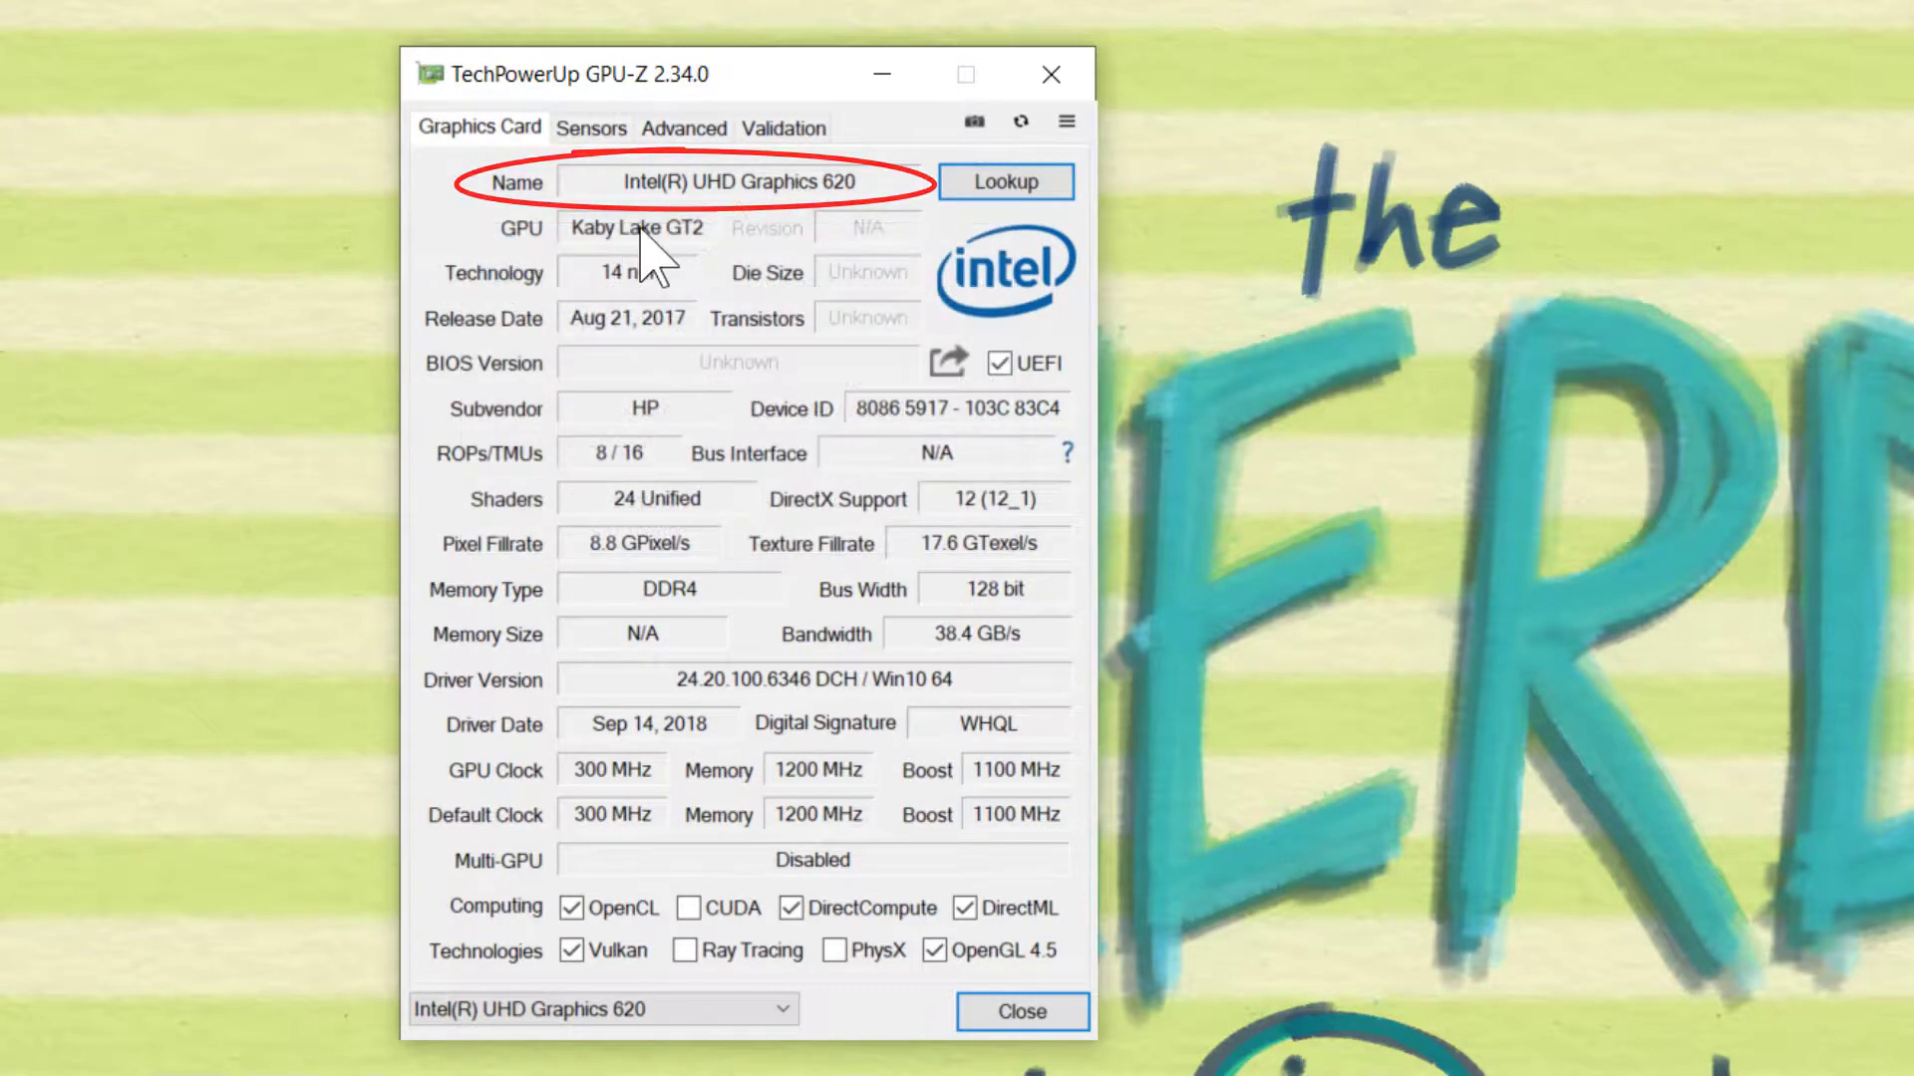
{"action": "mouse_move", "coordinate": [639, 230]}
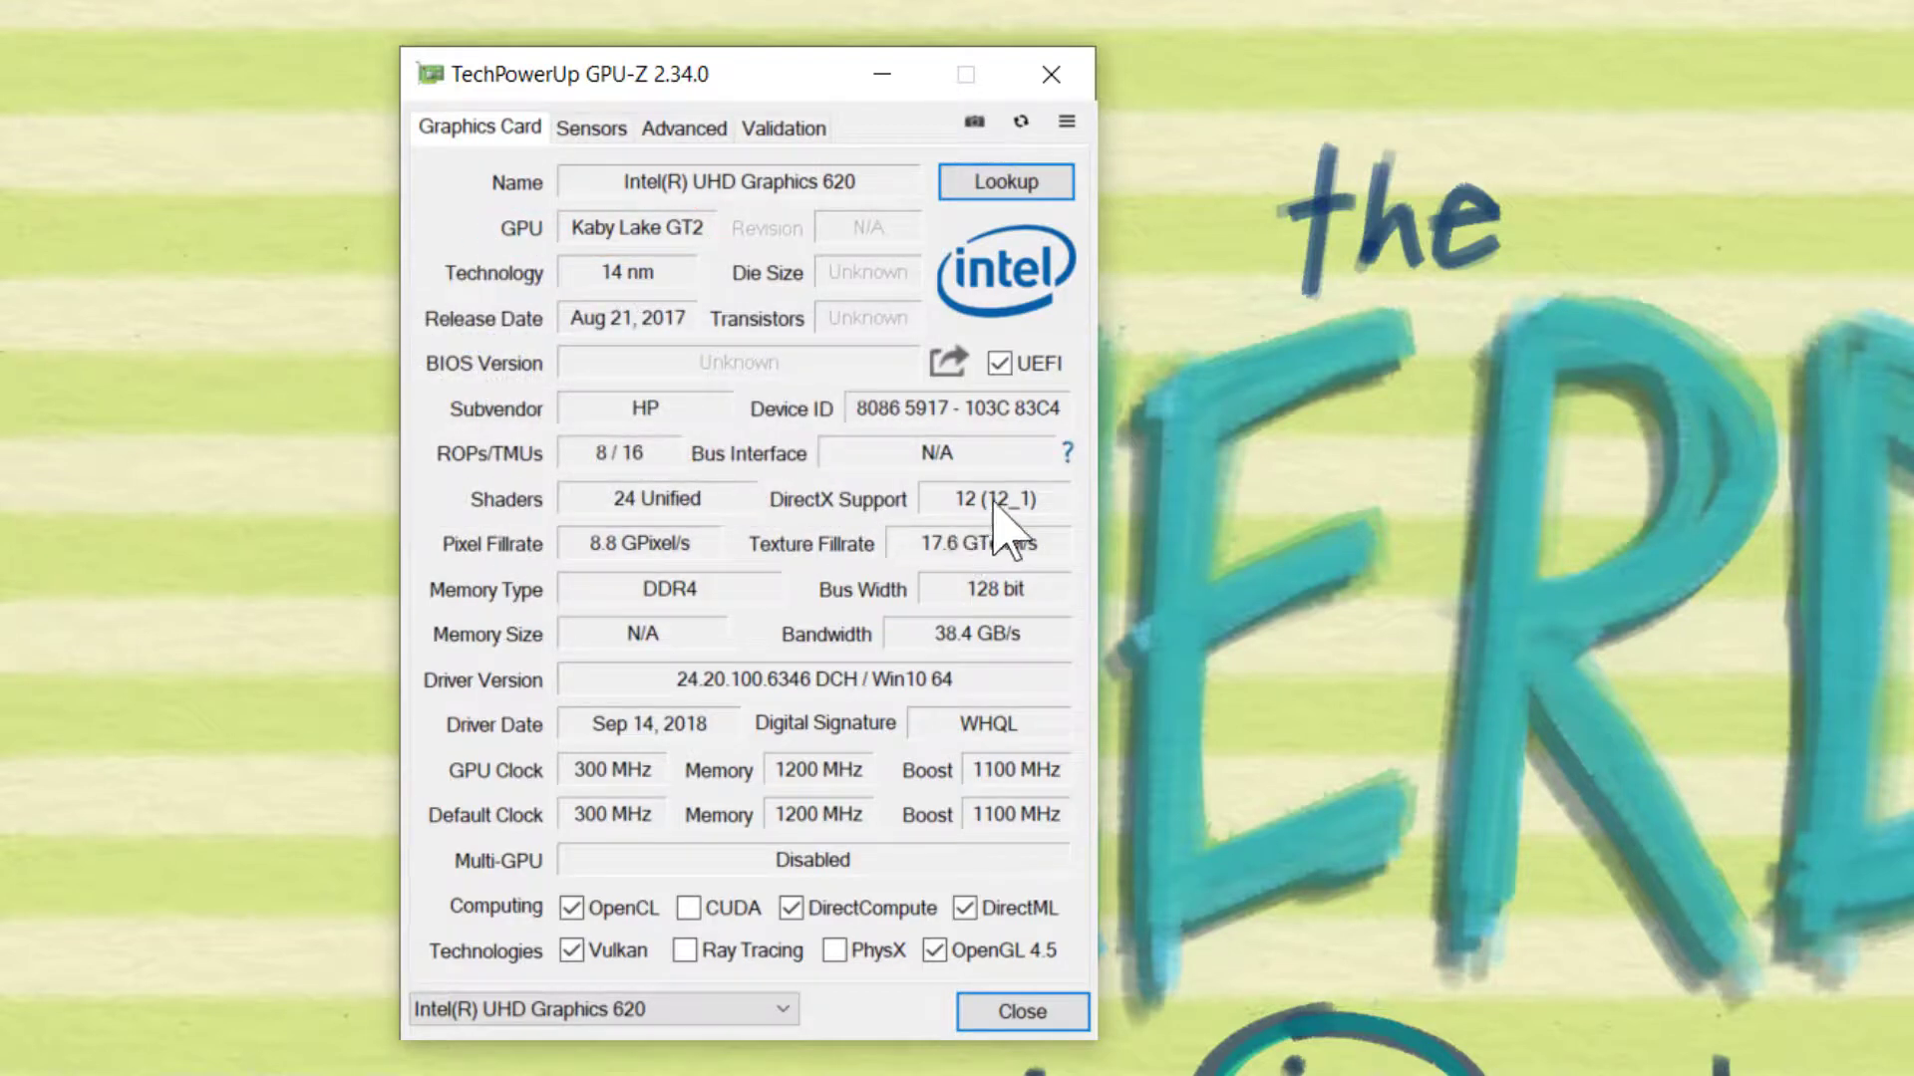
{"action": "mouse_move", "coordinate": [994, 503]}
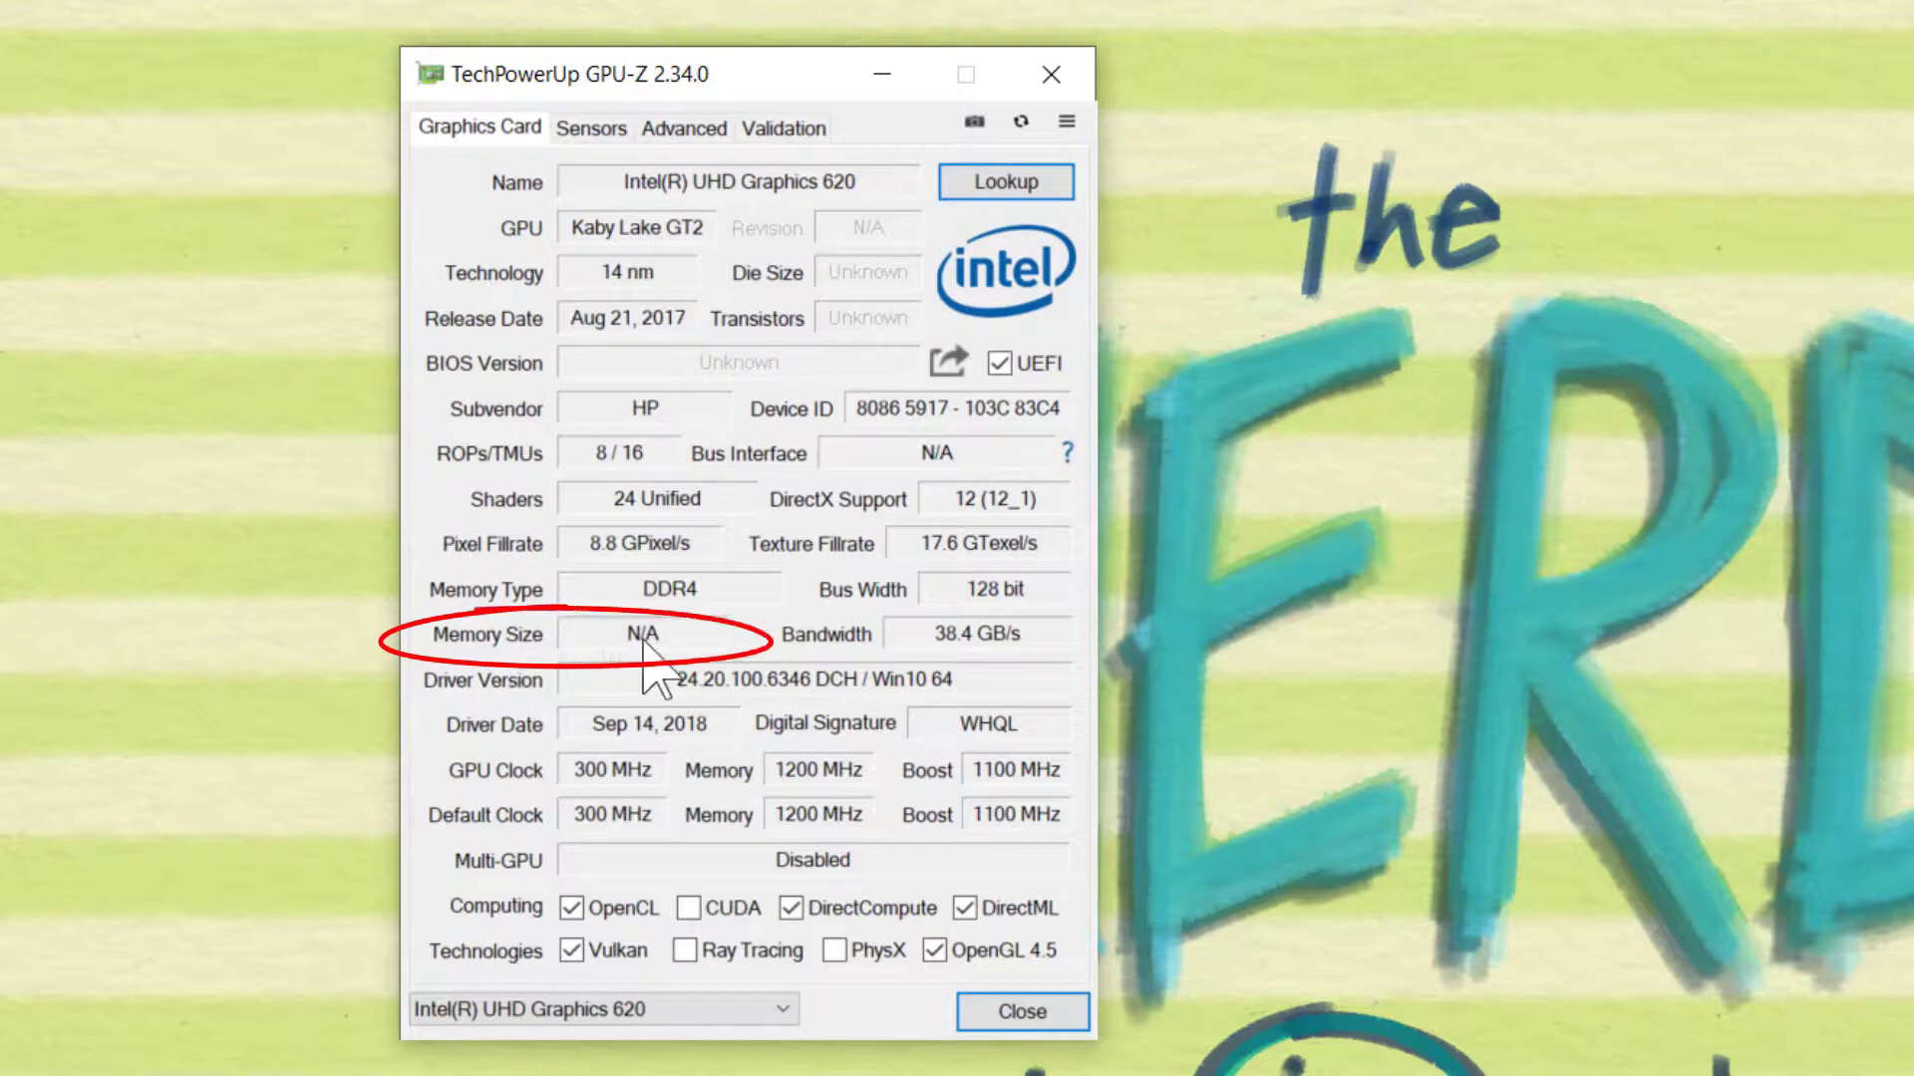
{"action": "mouse_move", "coordinate": [649, 642]}
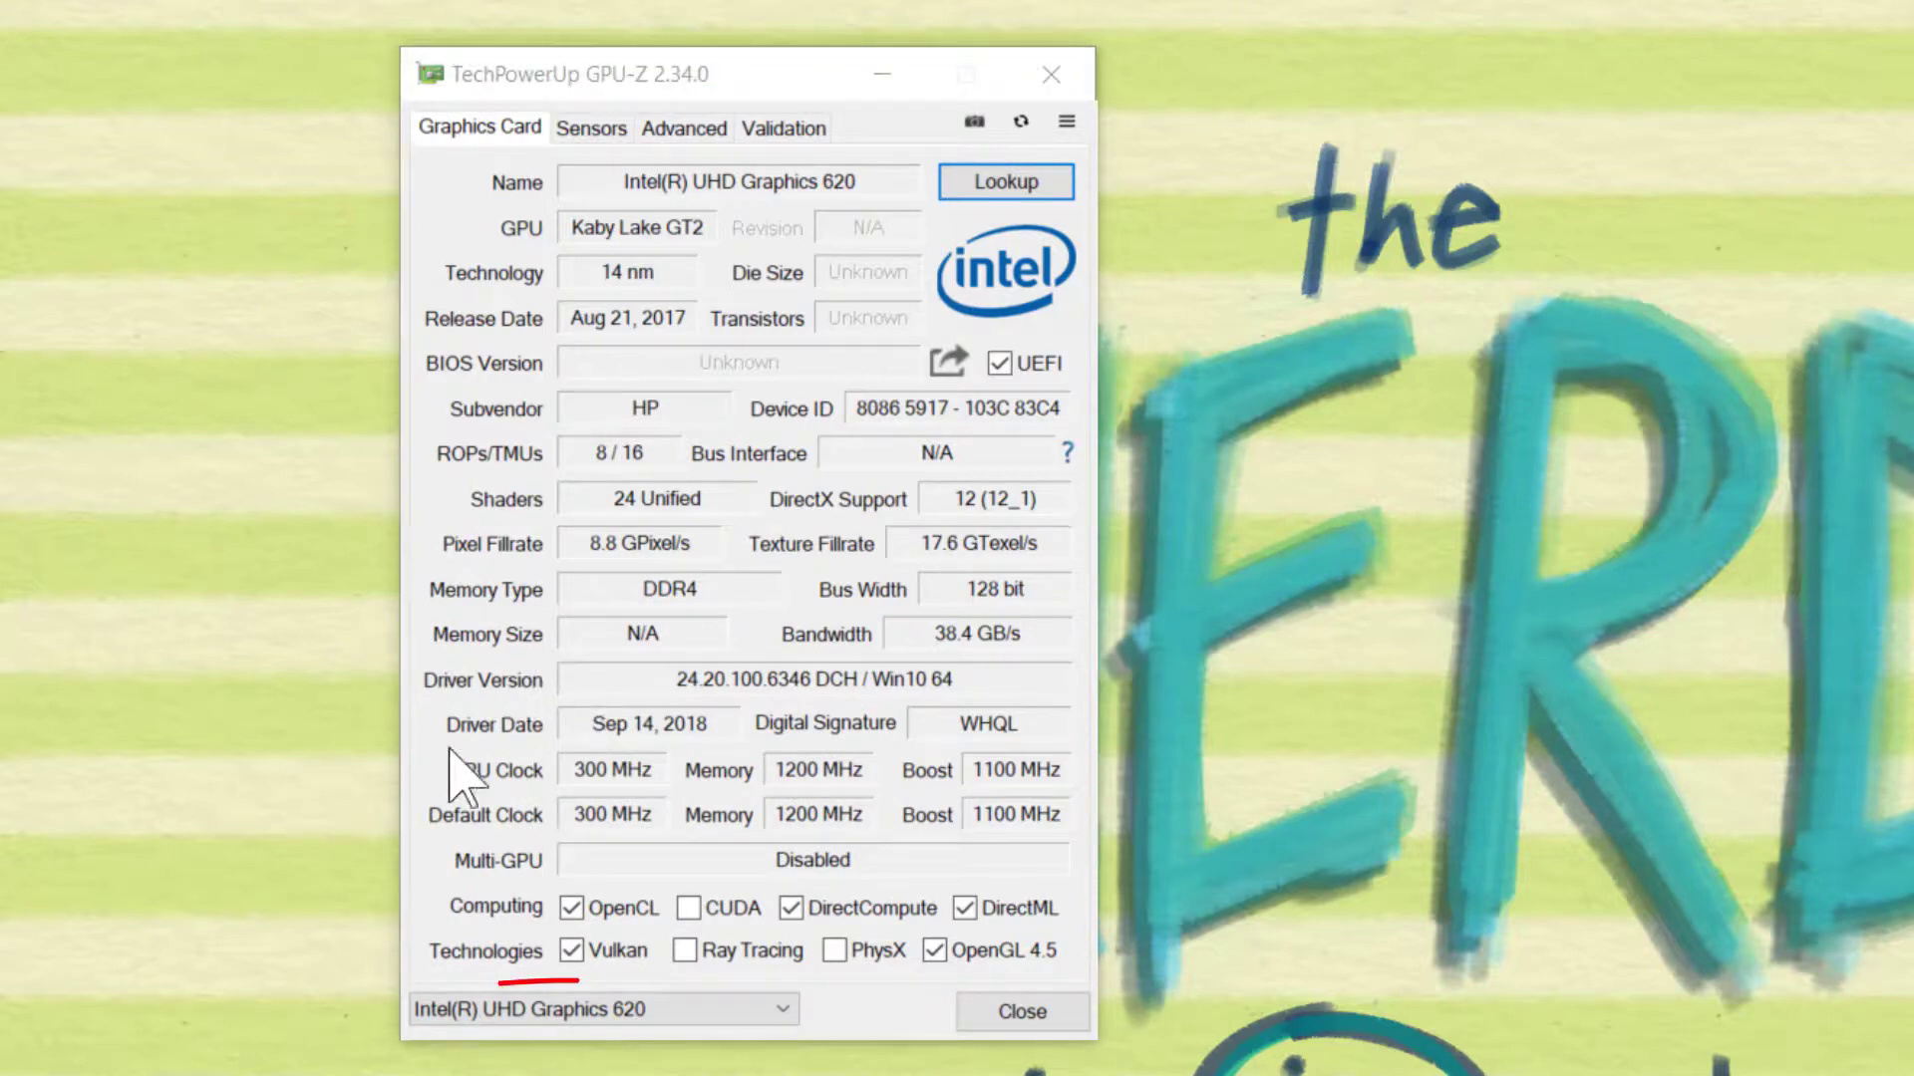
{"action": "left_click", "coordinate": [610, 1009]}
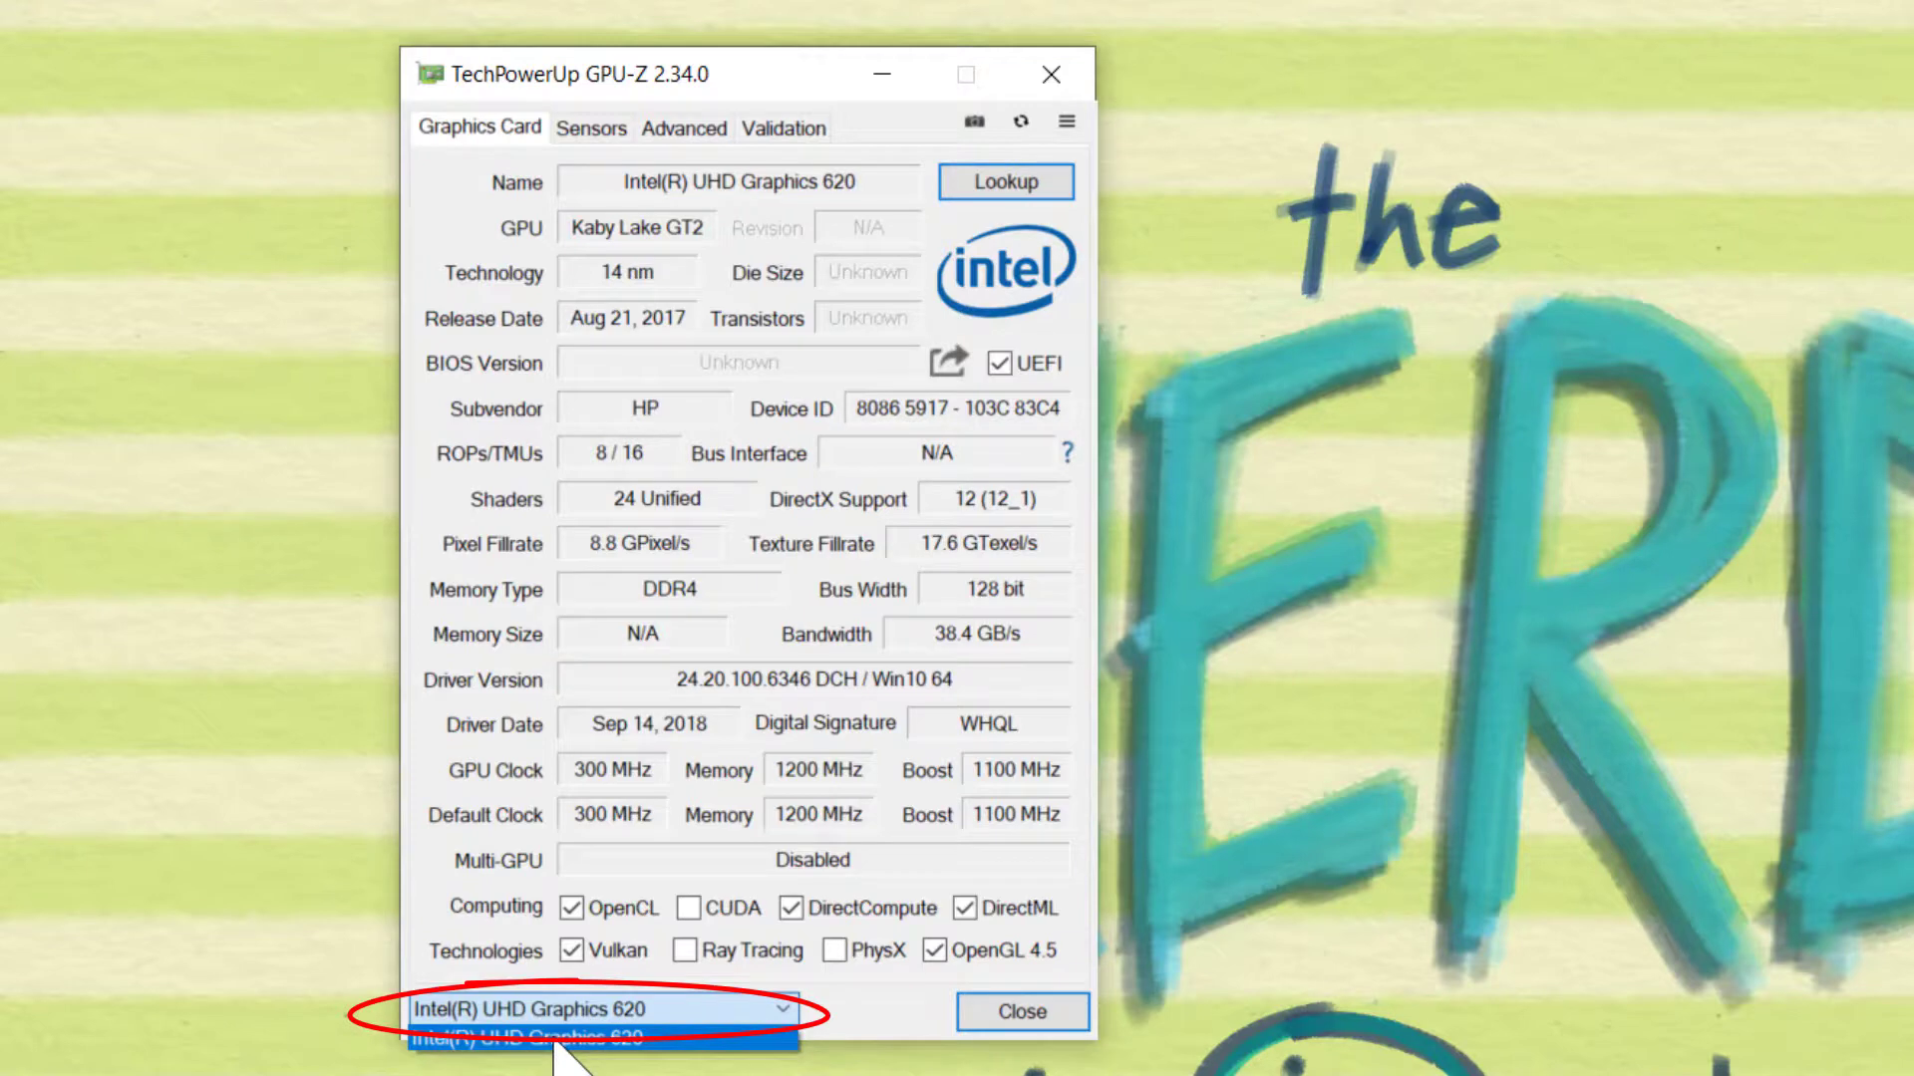
{"action": "left_click", "coordinate": [554, 1039]}
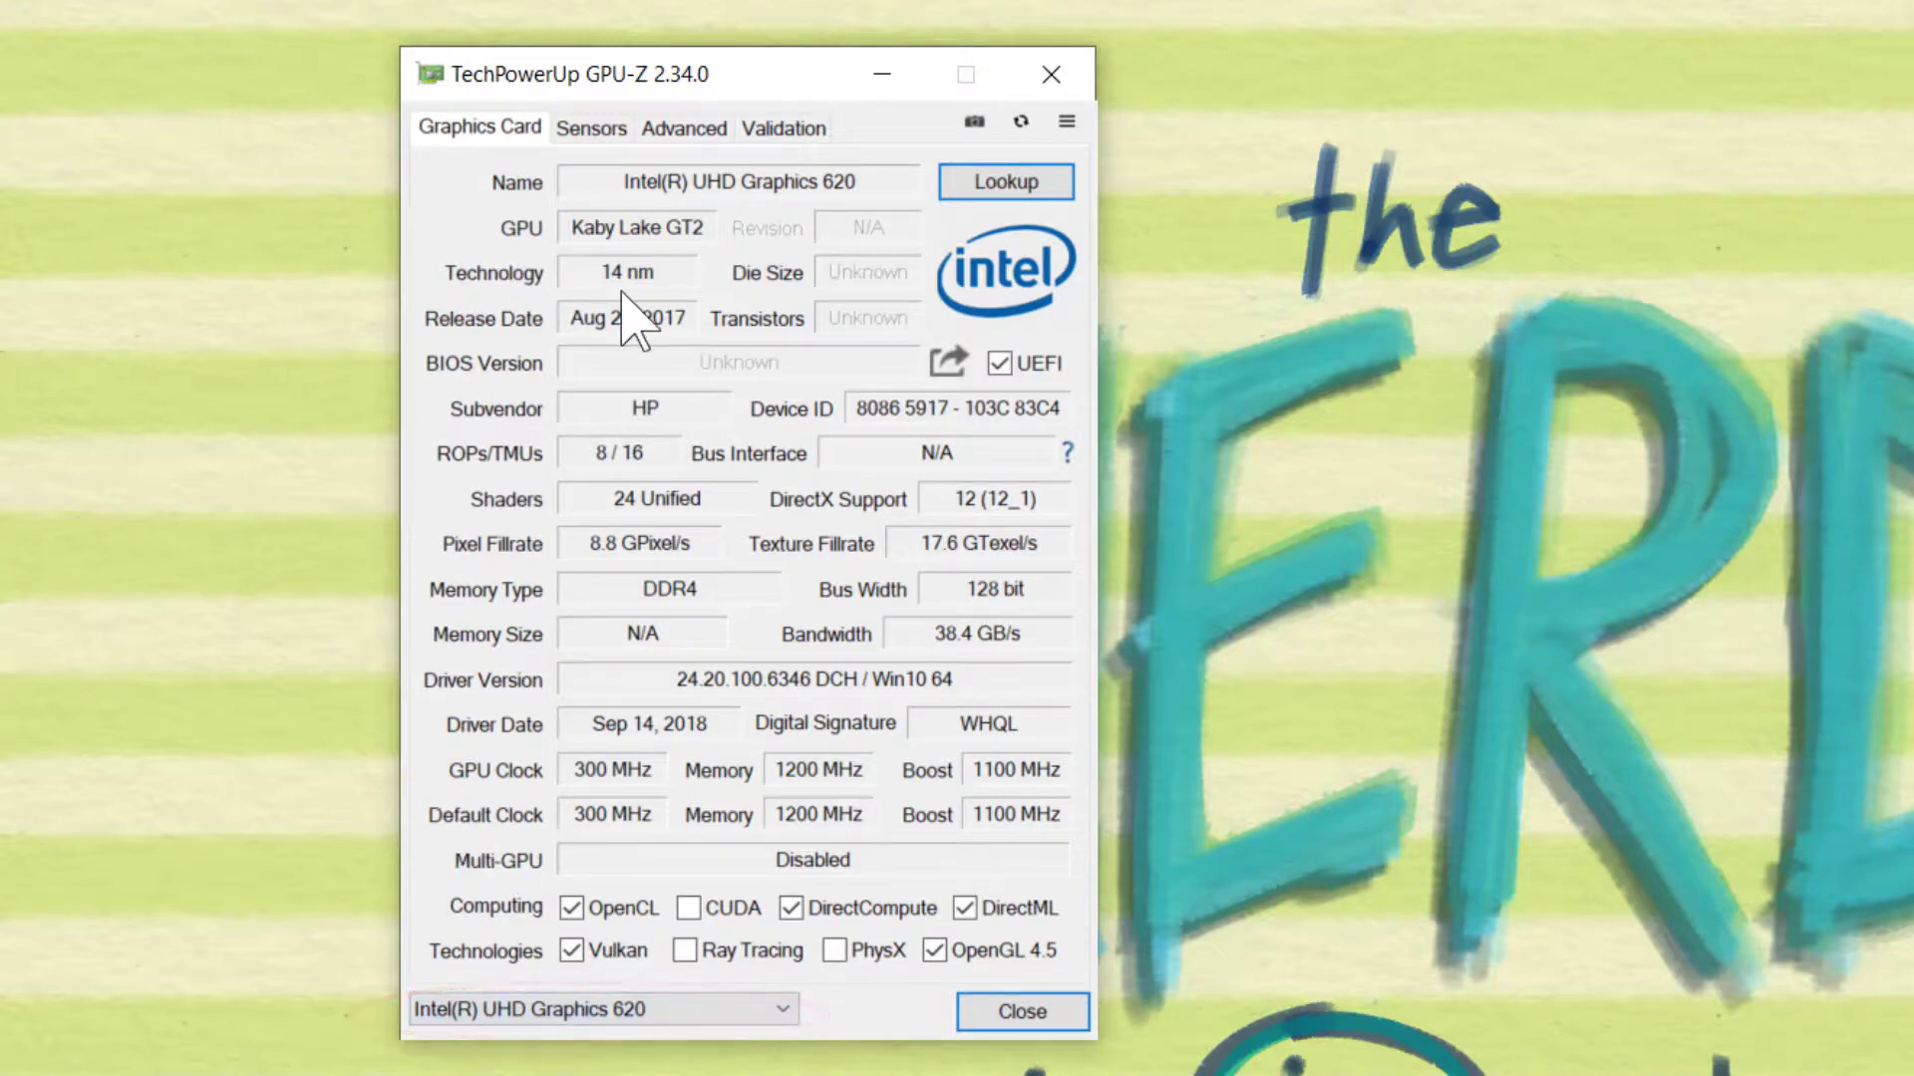
Watch the Sensors readings: GPU clock 300.0 MHz, memory clock 1200.0 MHz, GPU temperature 47.0 °C
{"action": "left_click", "coordinate": [593, 133]}
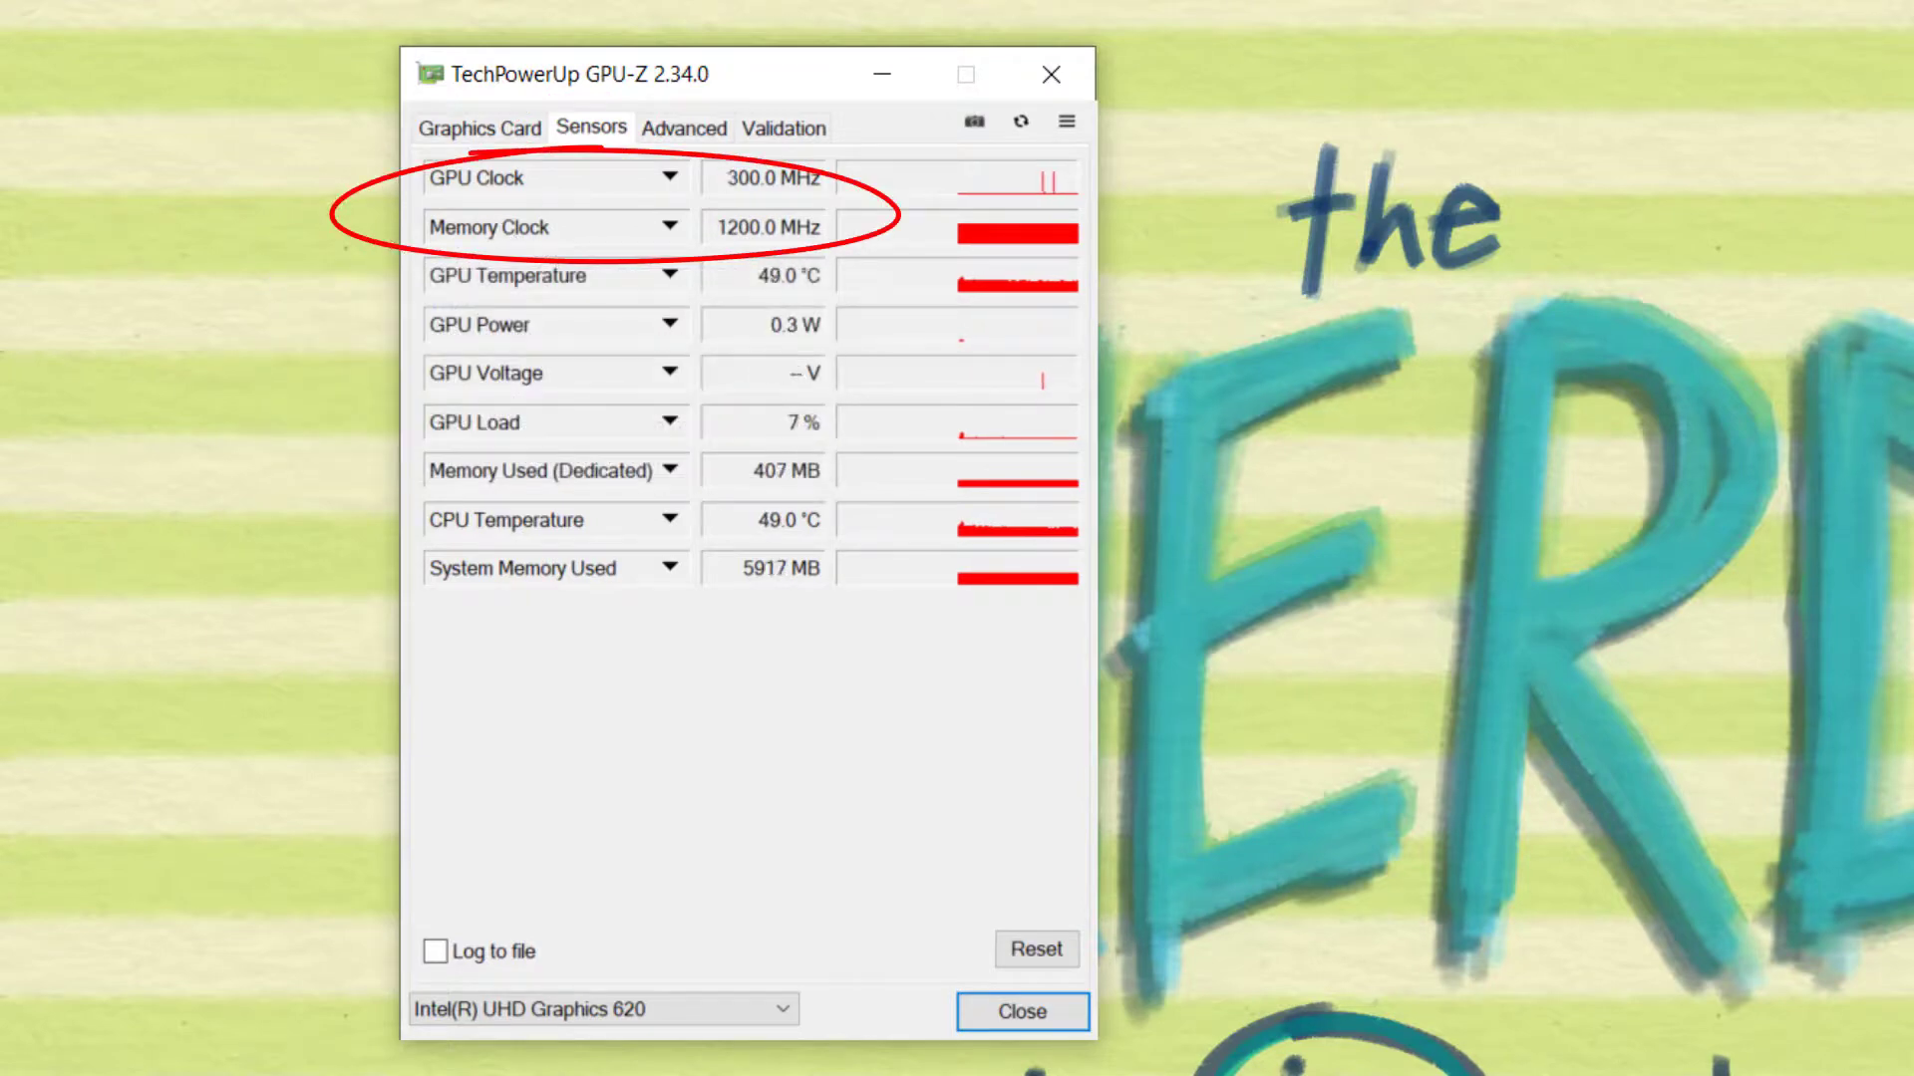
{"action": "left_click", "coordinate": [90, 526]}
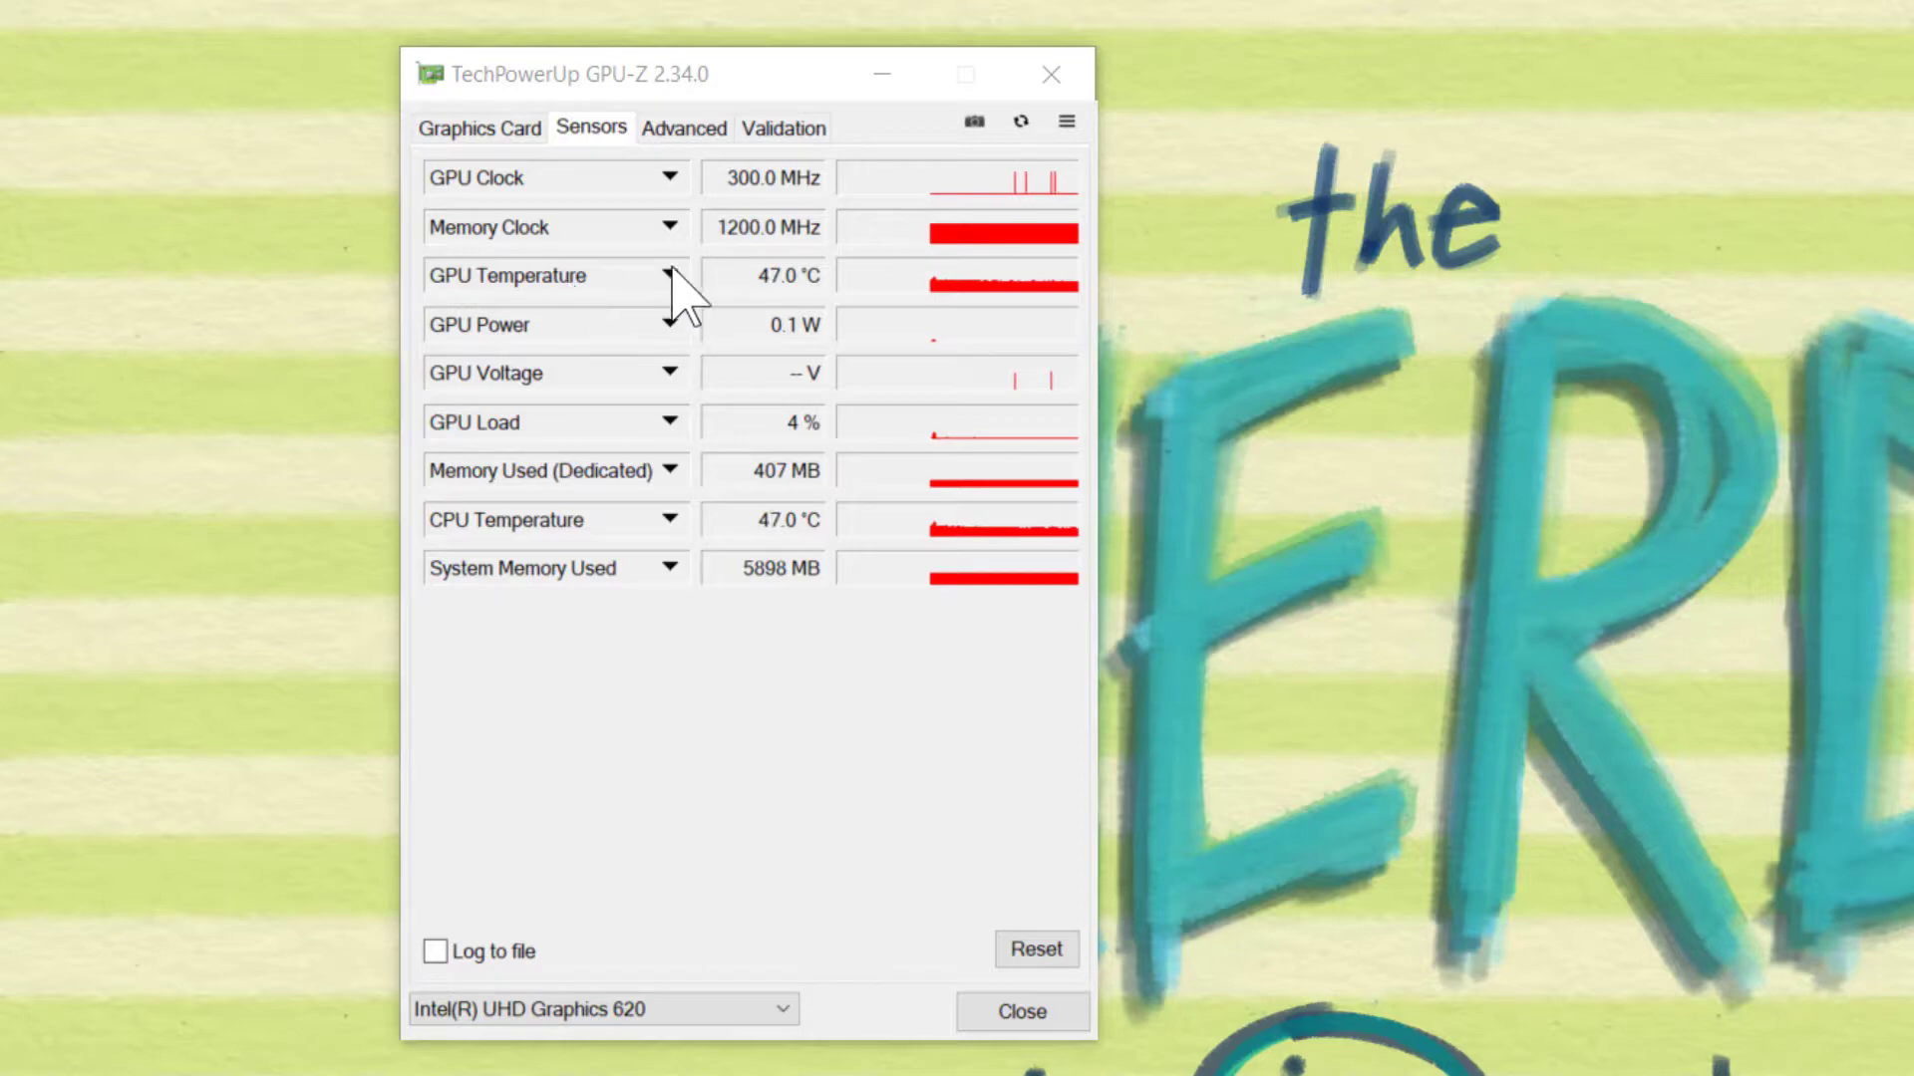
{"action": "mouse_move", "coordinate": [1056, 299]}
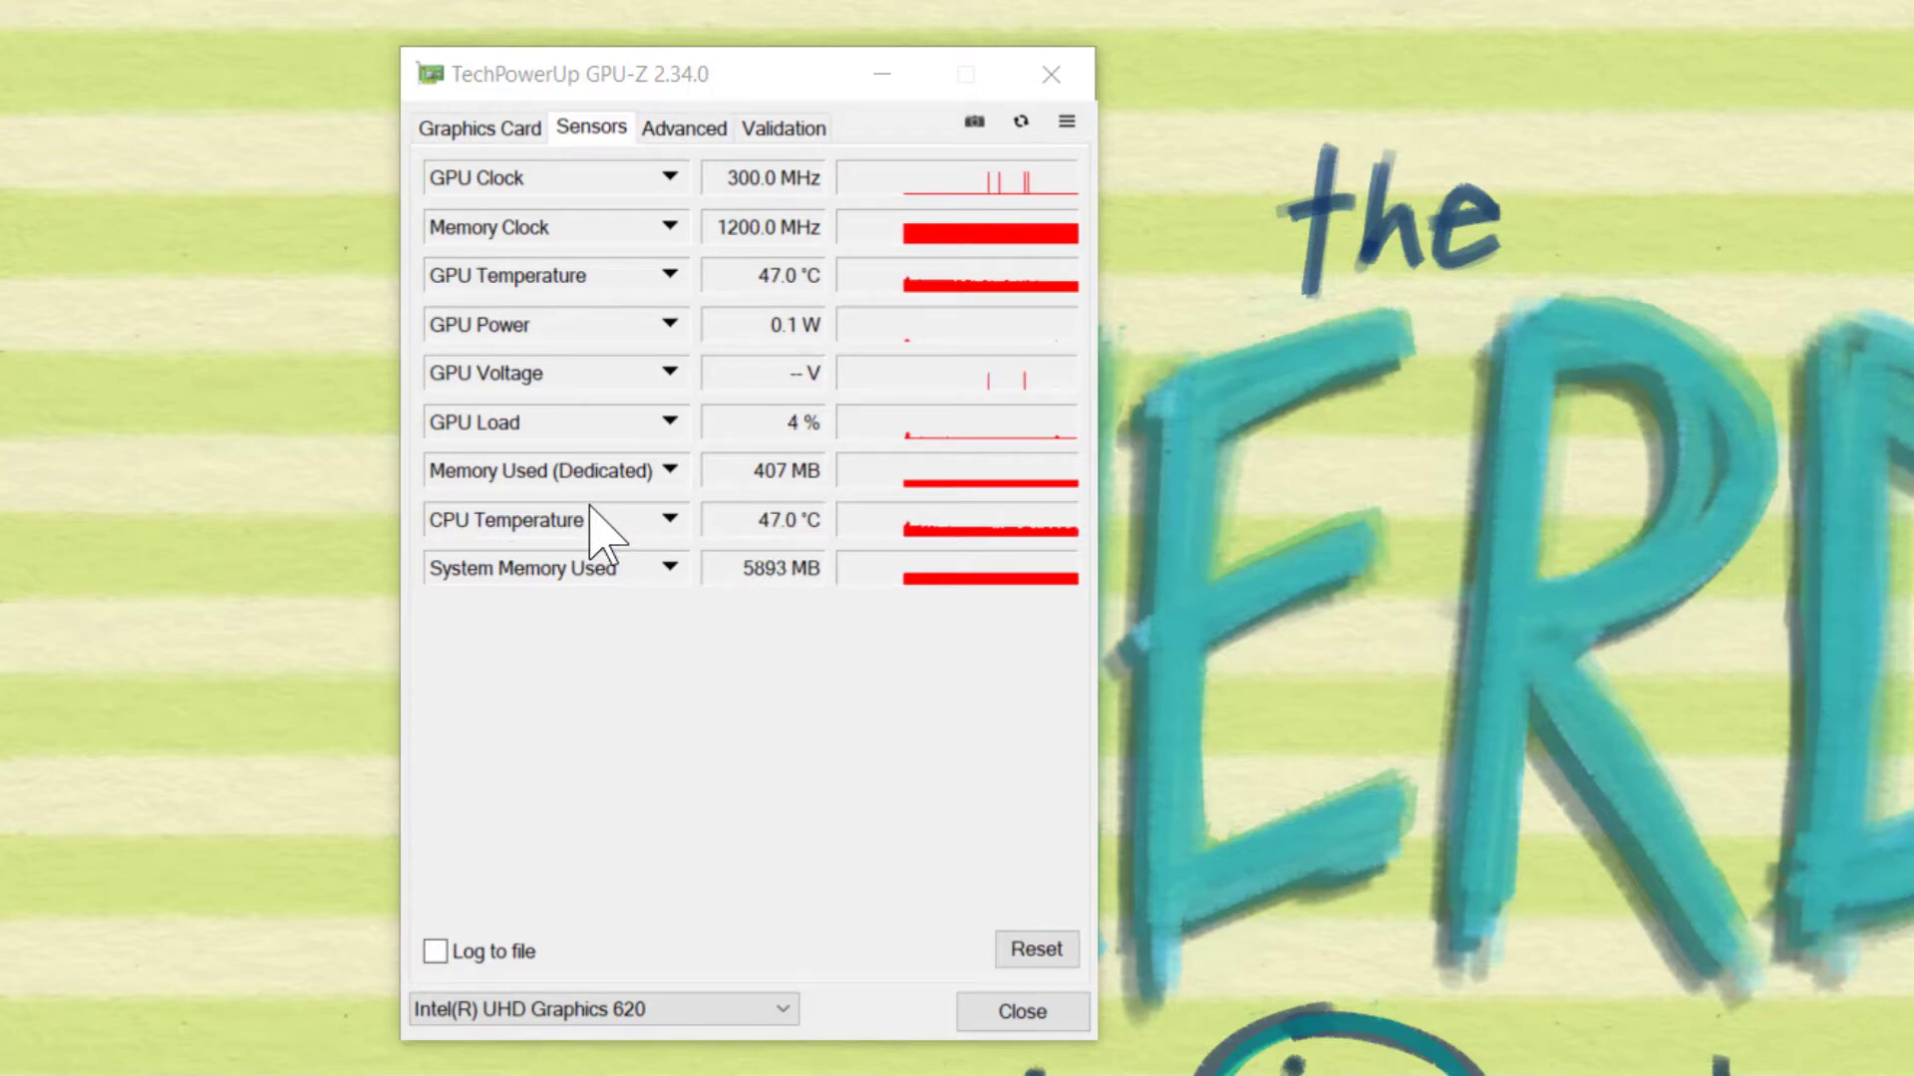
Browse the Advanced driver info and Validation form, then return to the Graphics Card page
{"action": "left_click", "coordinate": [674, 136]}
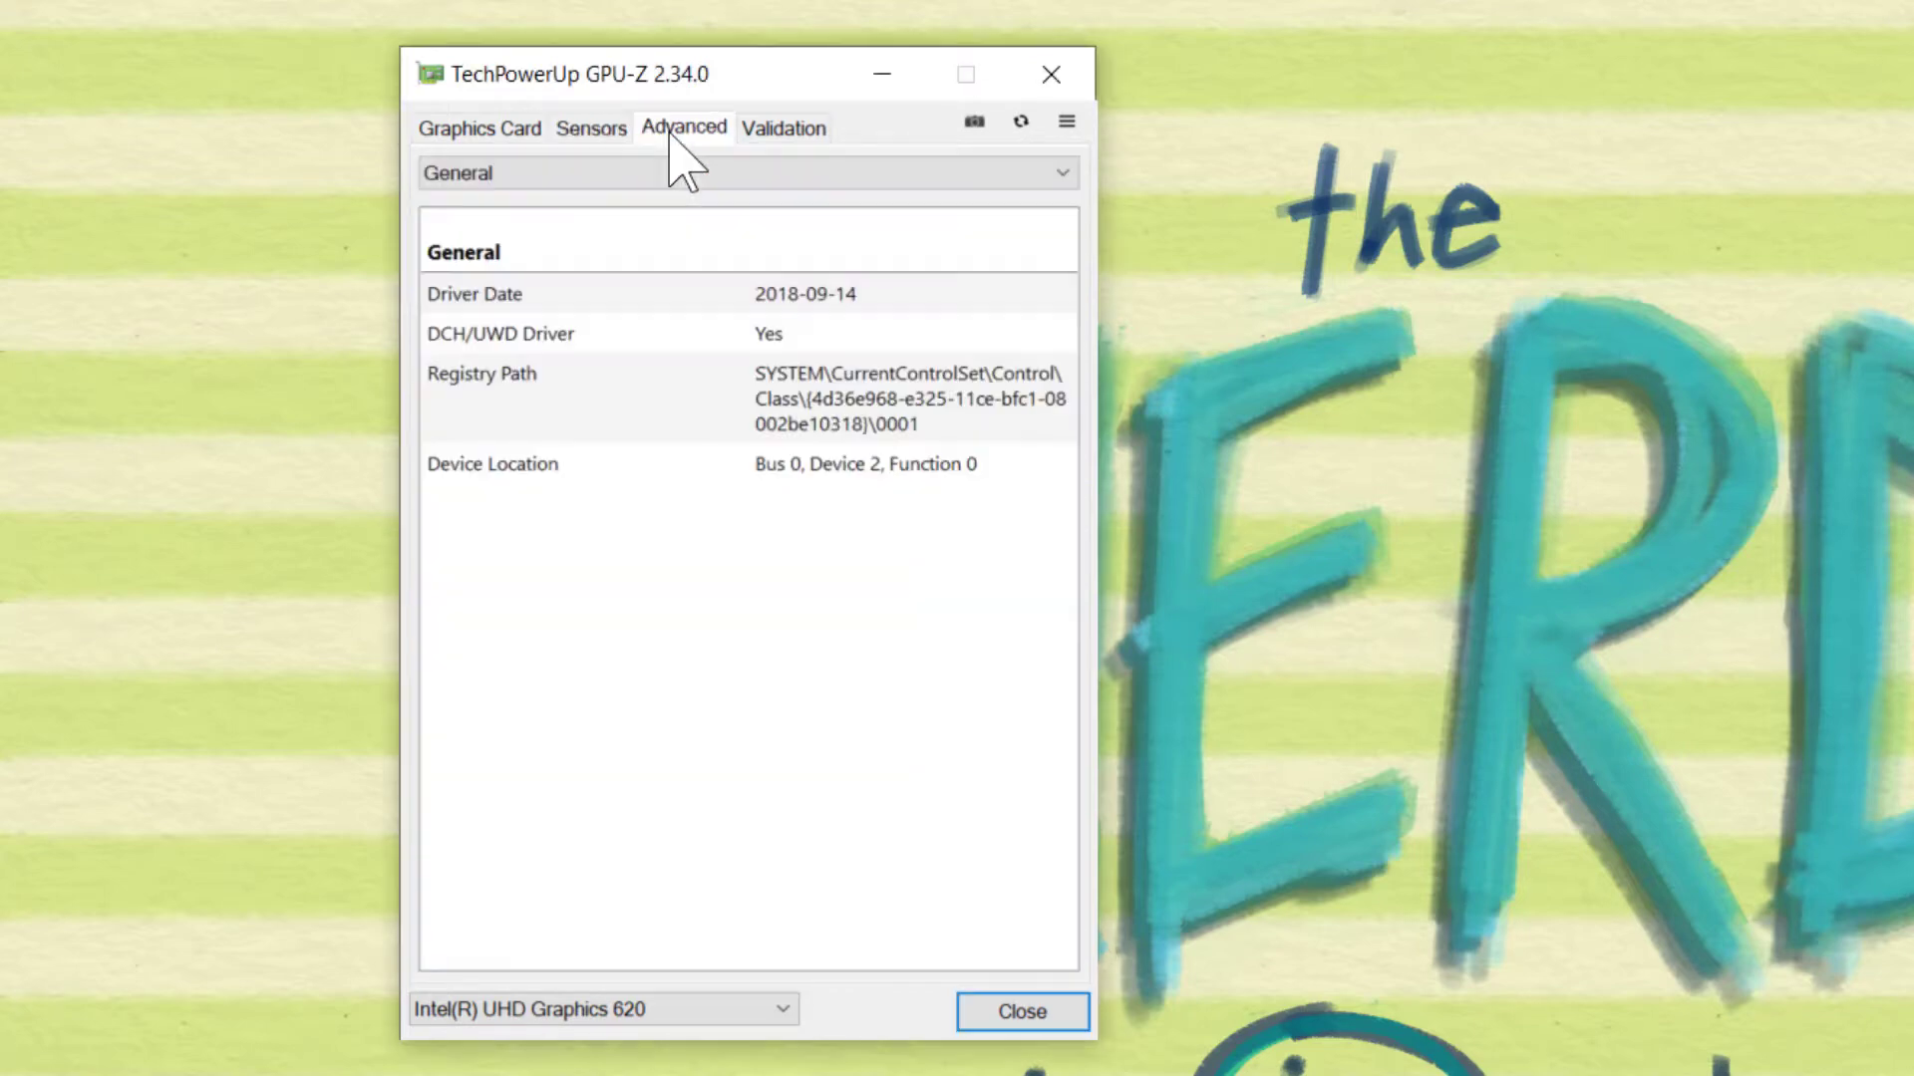
{"action": "left_click", "coordinate": [815, 130]}
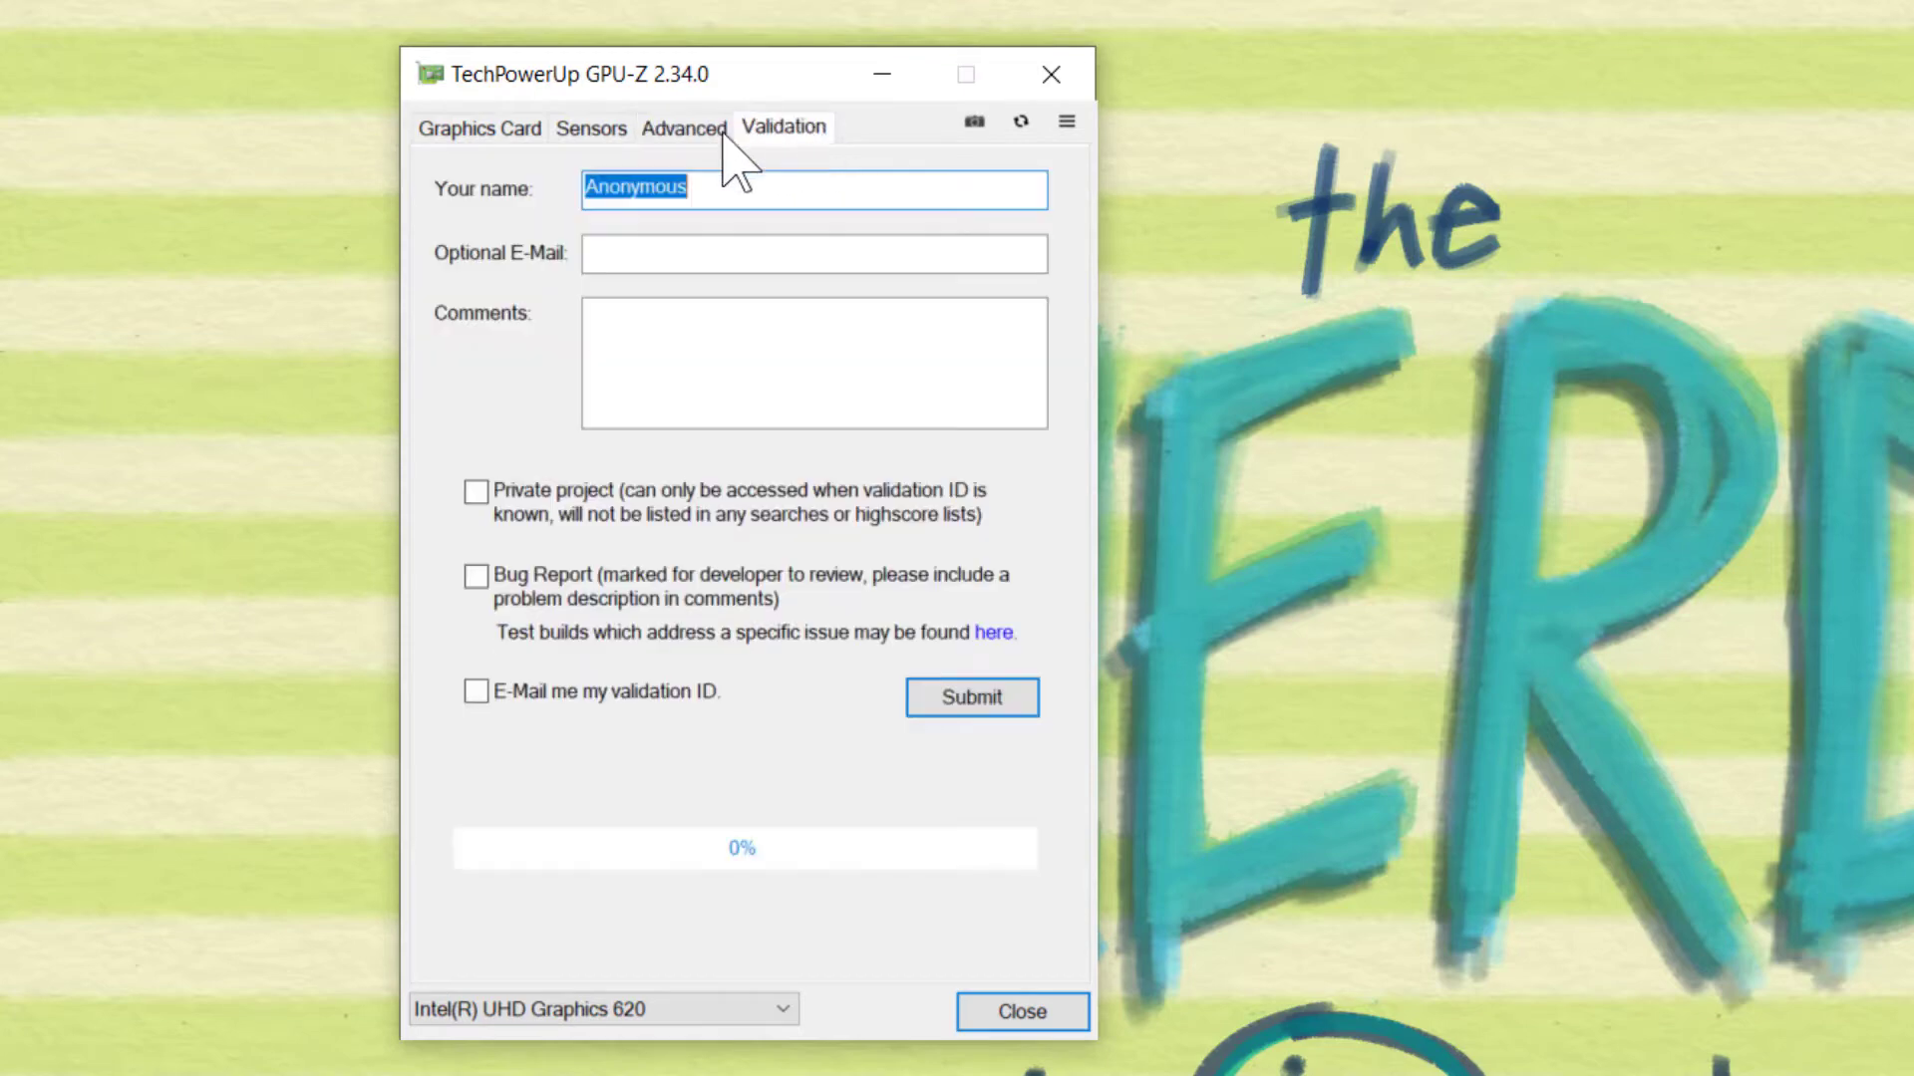
{"action": "left_click", "coordinate": [662, 131]}
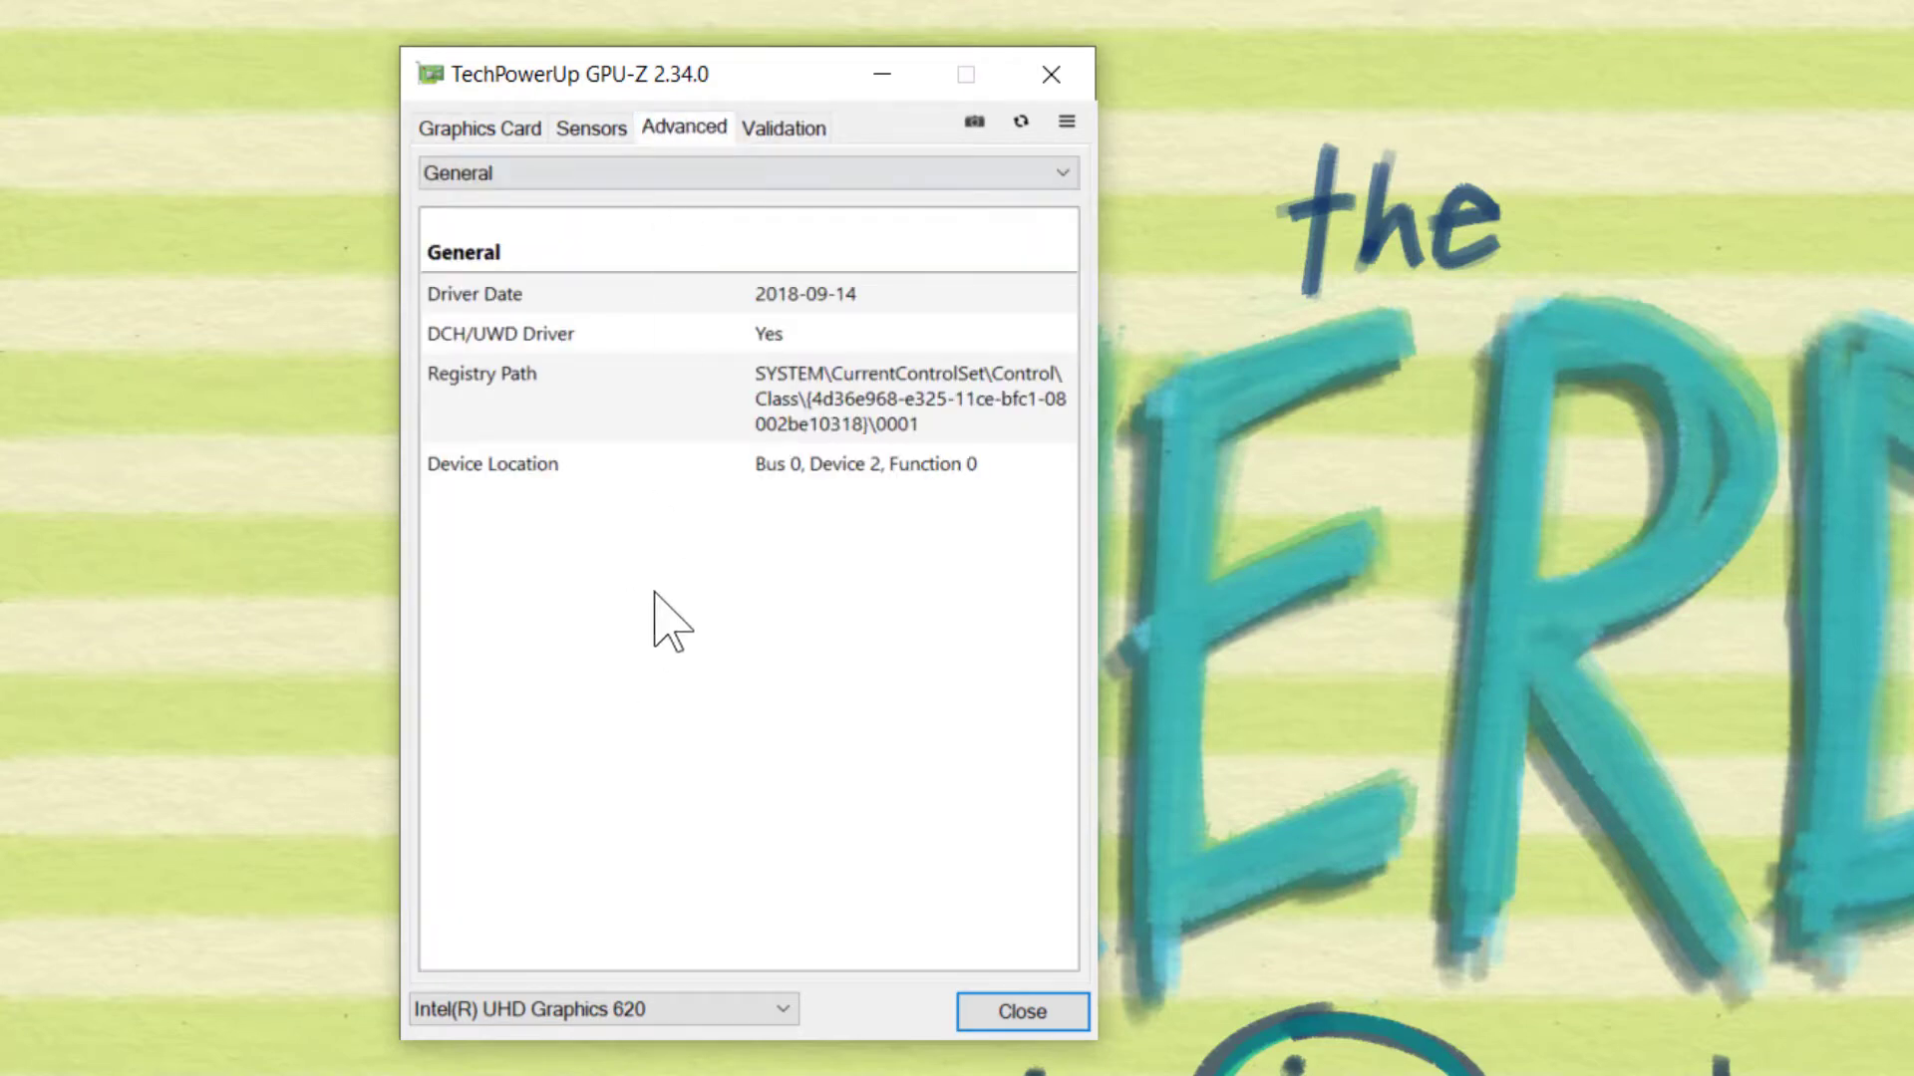
{"action": "left_click", "coordinate": [460, 130]}
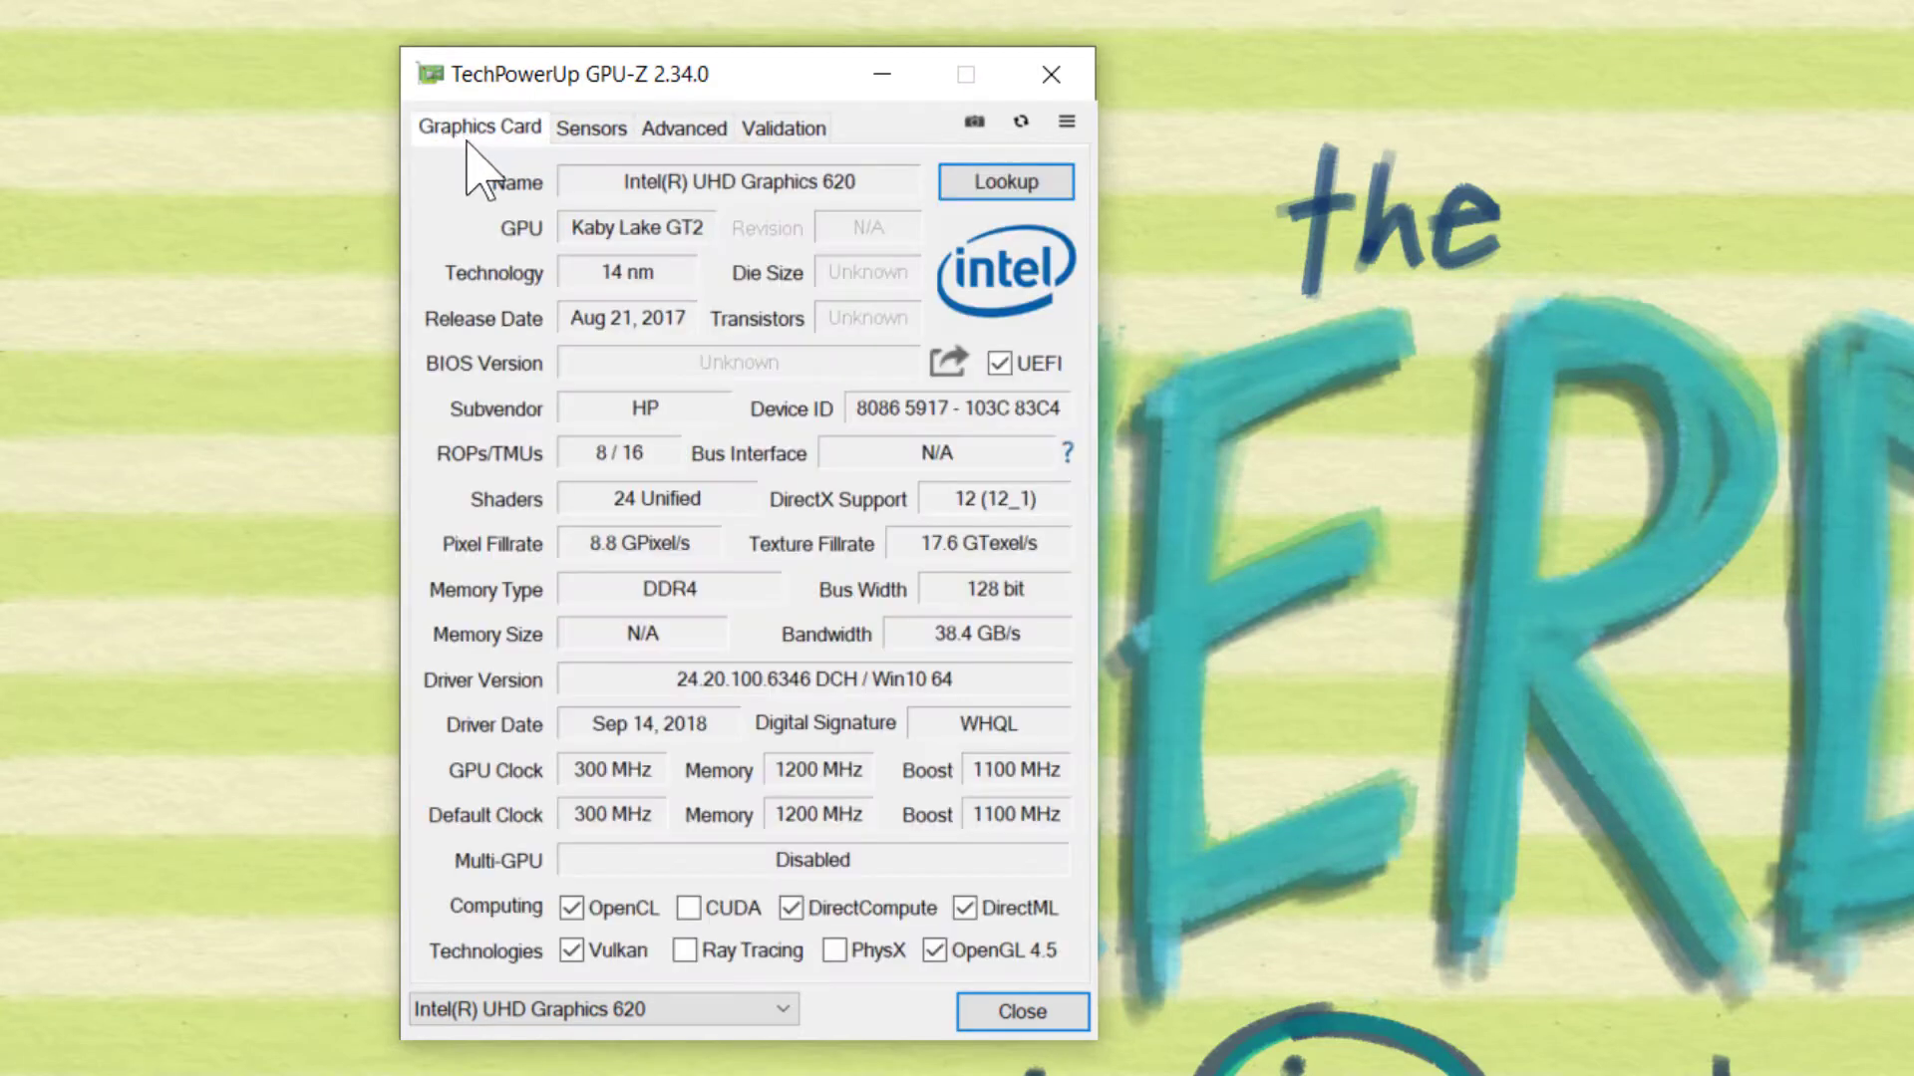
{"action": "mouse_move", "coordinate": [805, 183]}
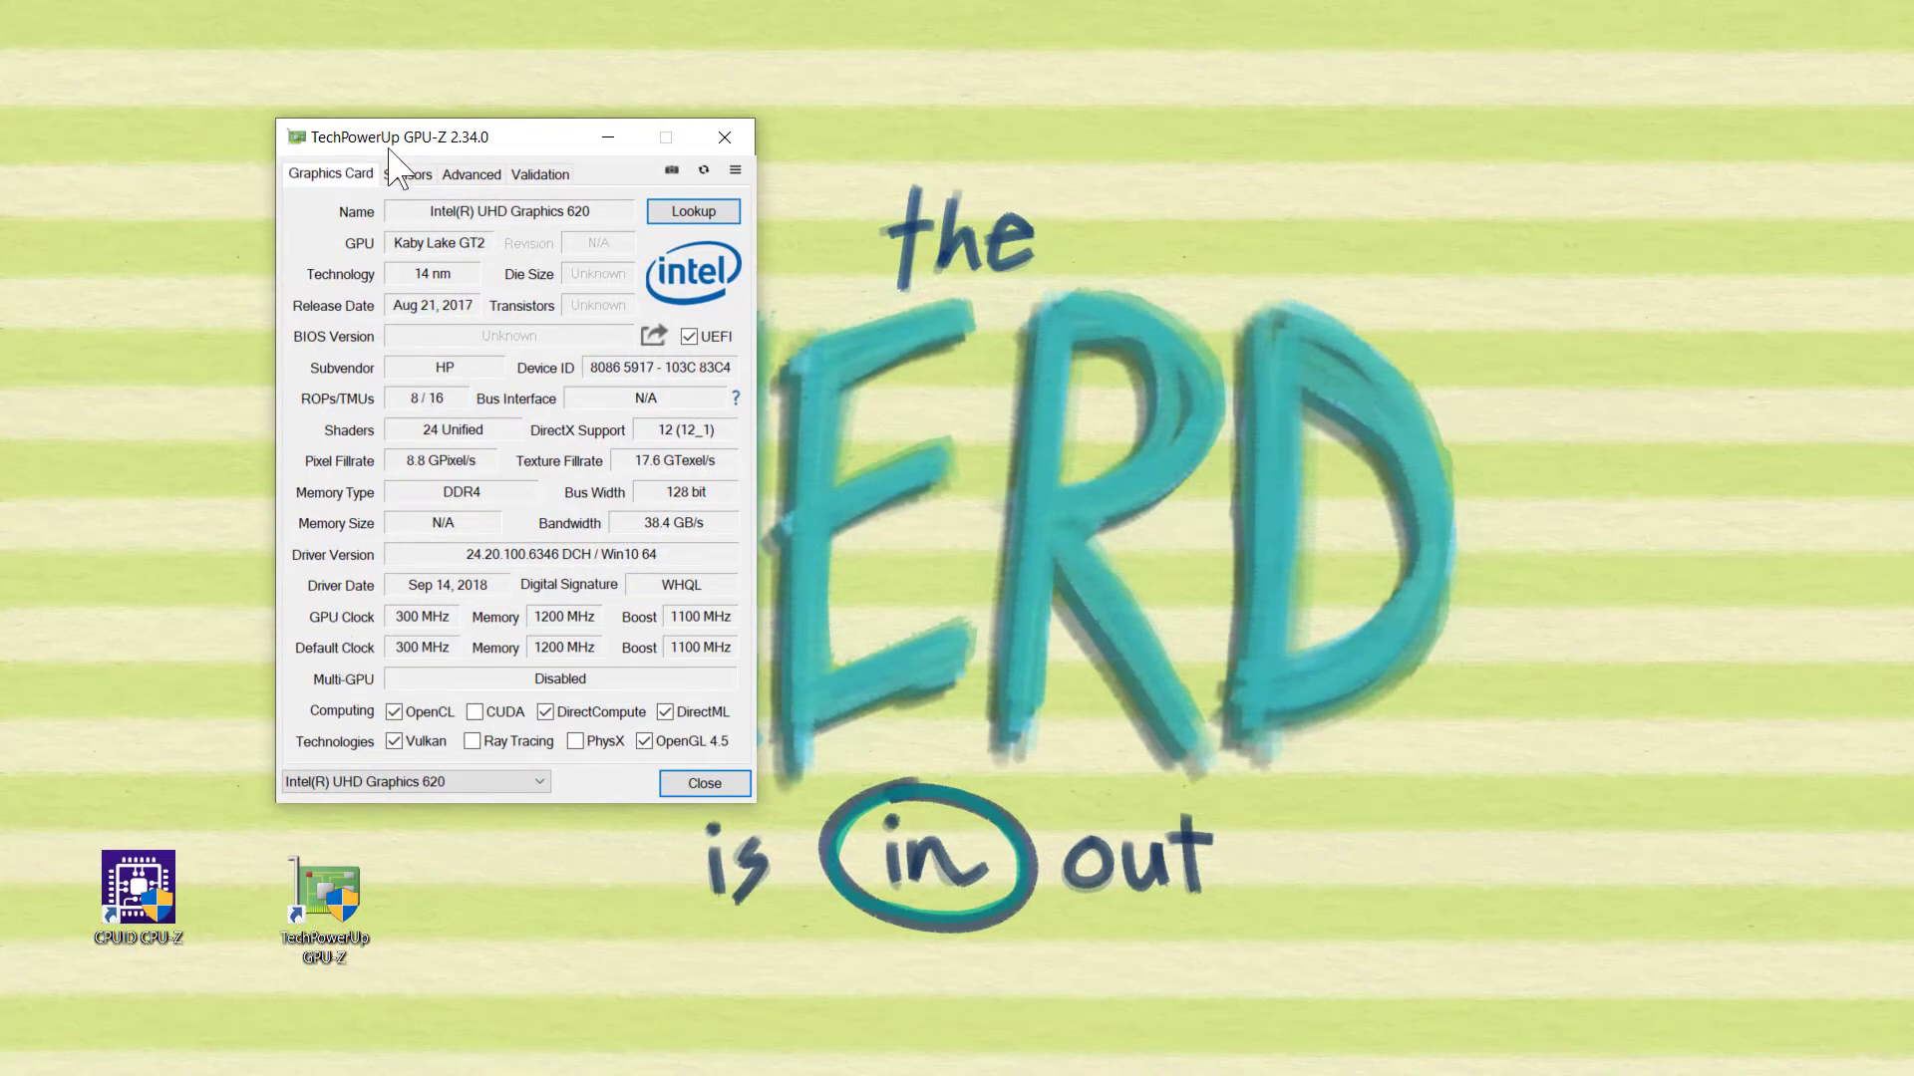
Move GPU-Z to the right, relaunch CPU-Z from the desktop and place it top-left
{"action": "left_click_drag", "start_coordinate": [403, 149], "coordinate": [1097, 155]}
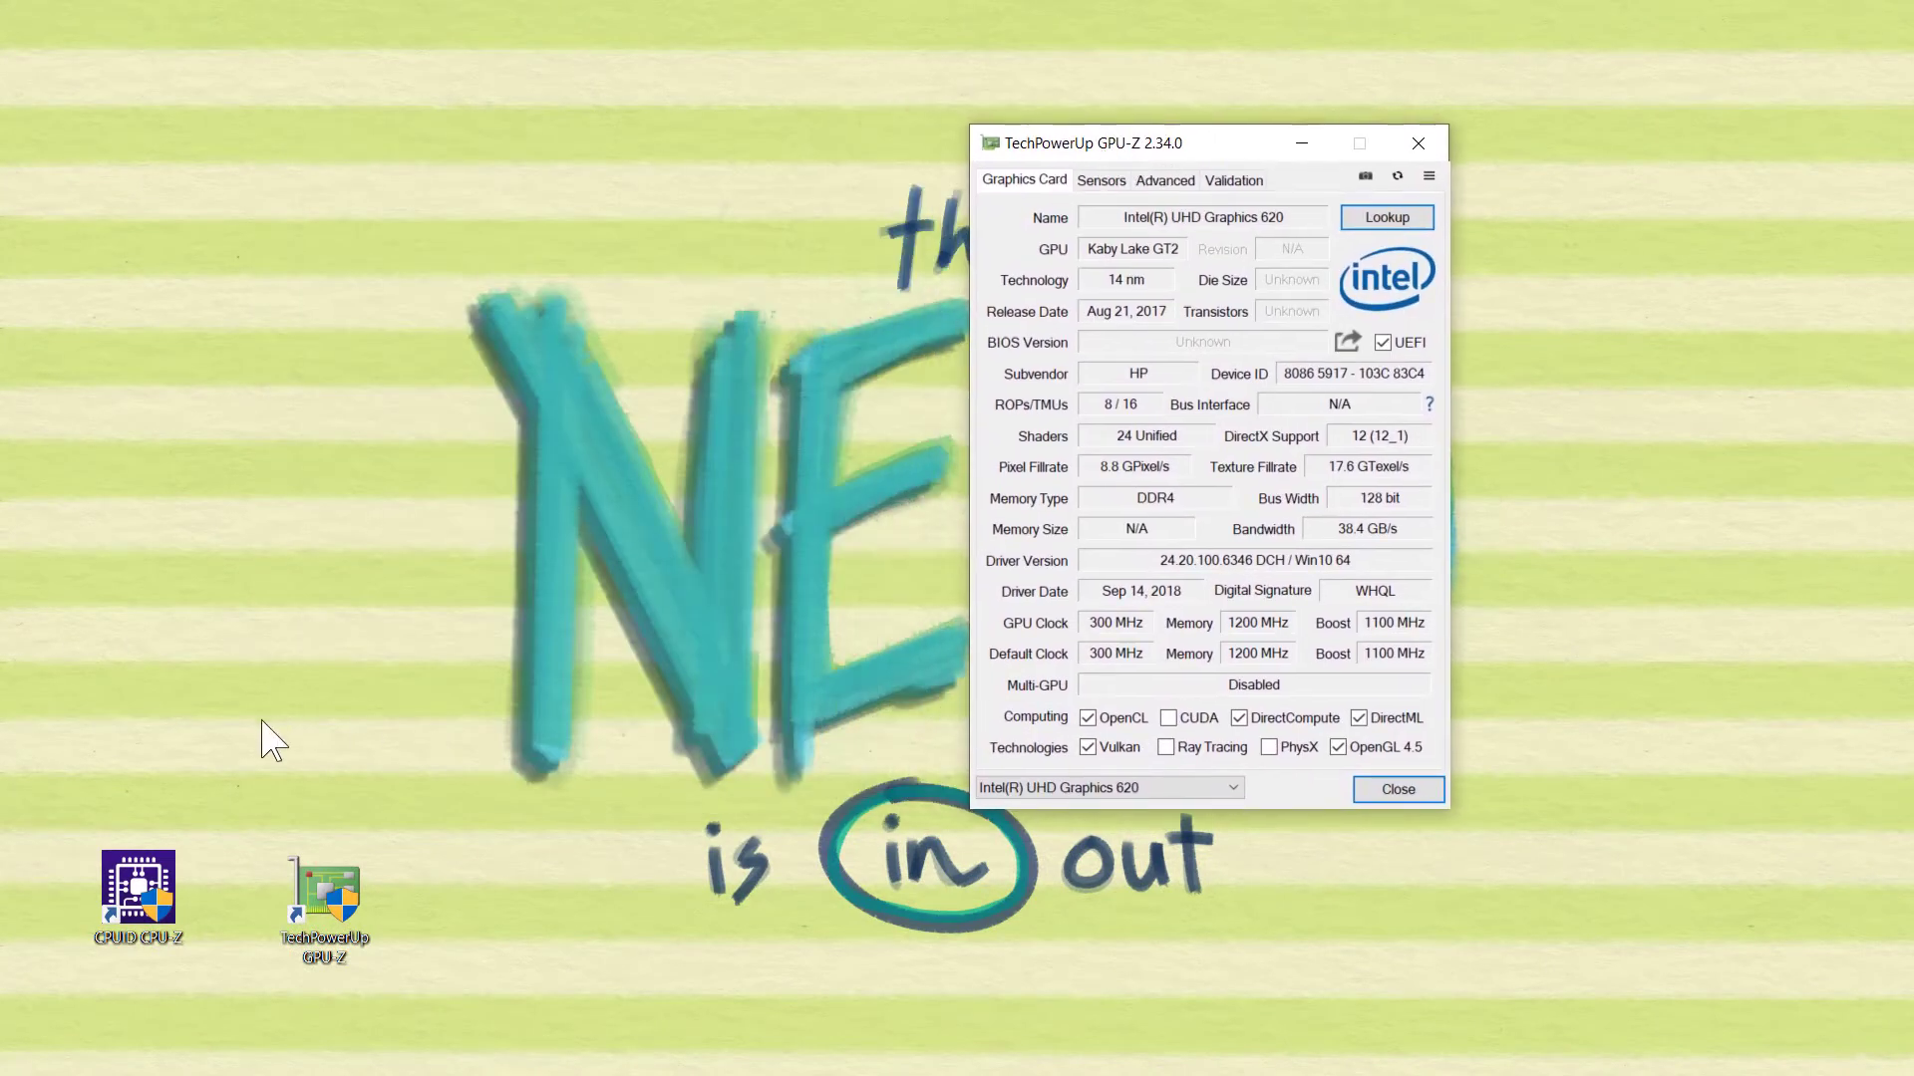
{"action": "double_click", "coordinate": [159, 888]}
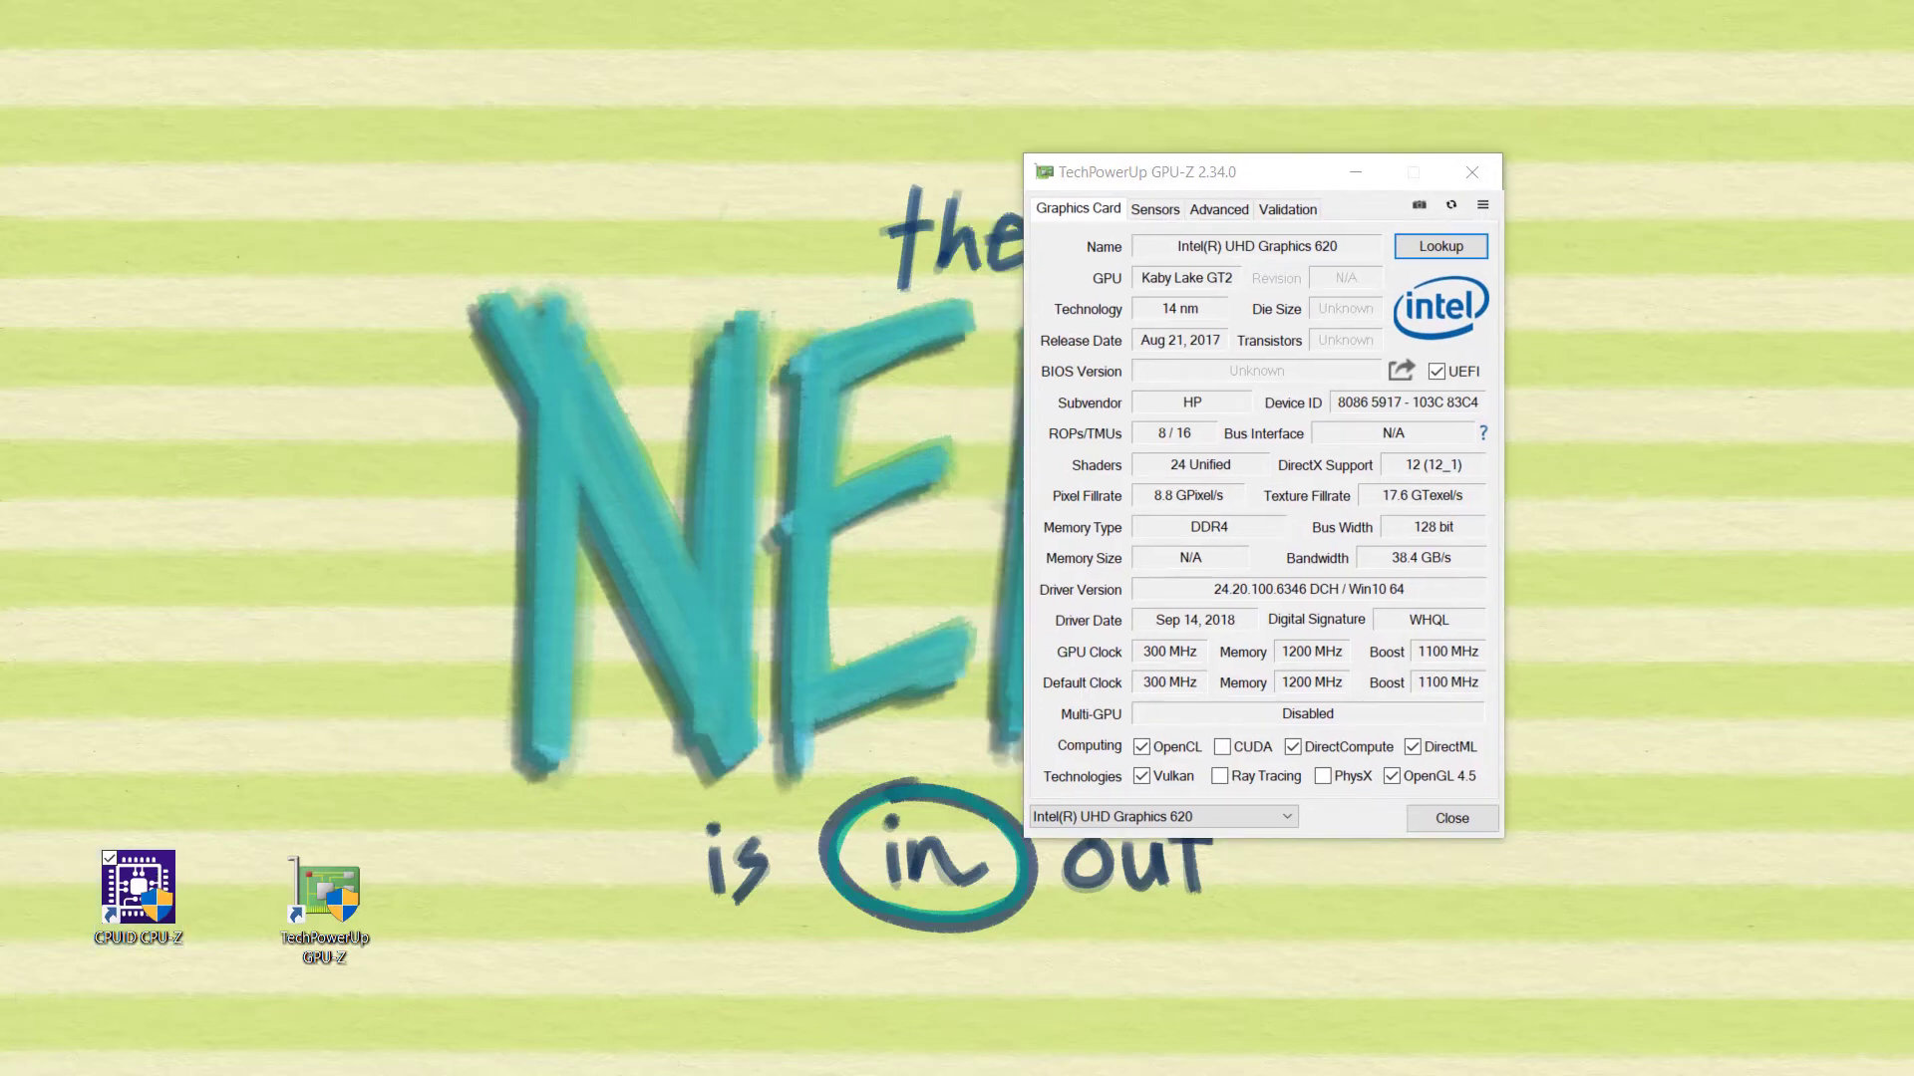
{"action": "left_click_drag", "start_coordinate": [299, 20], "coordinate": [292, 96]}
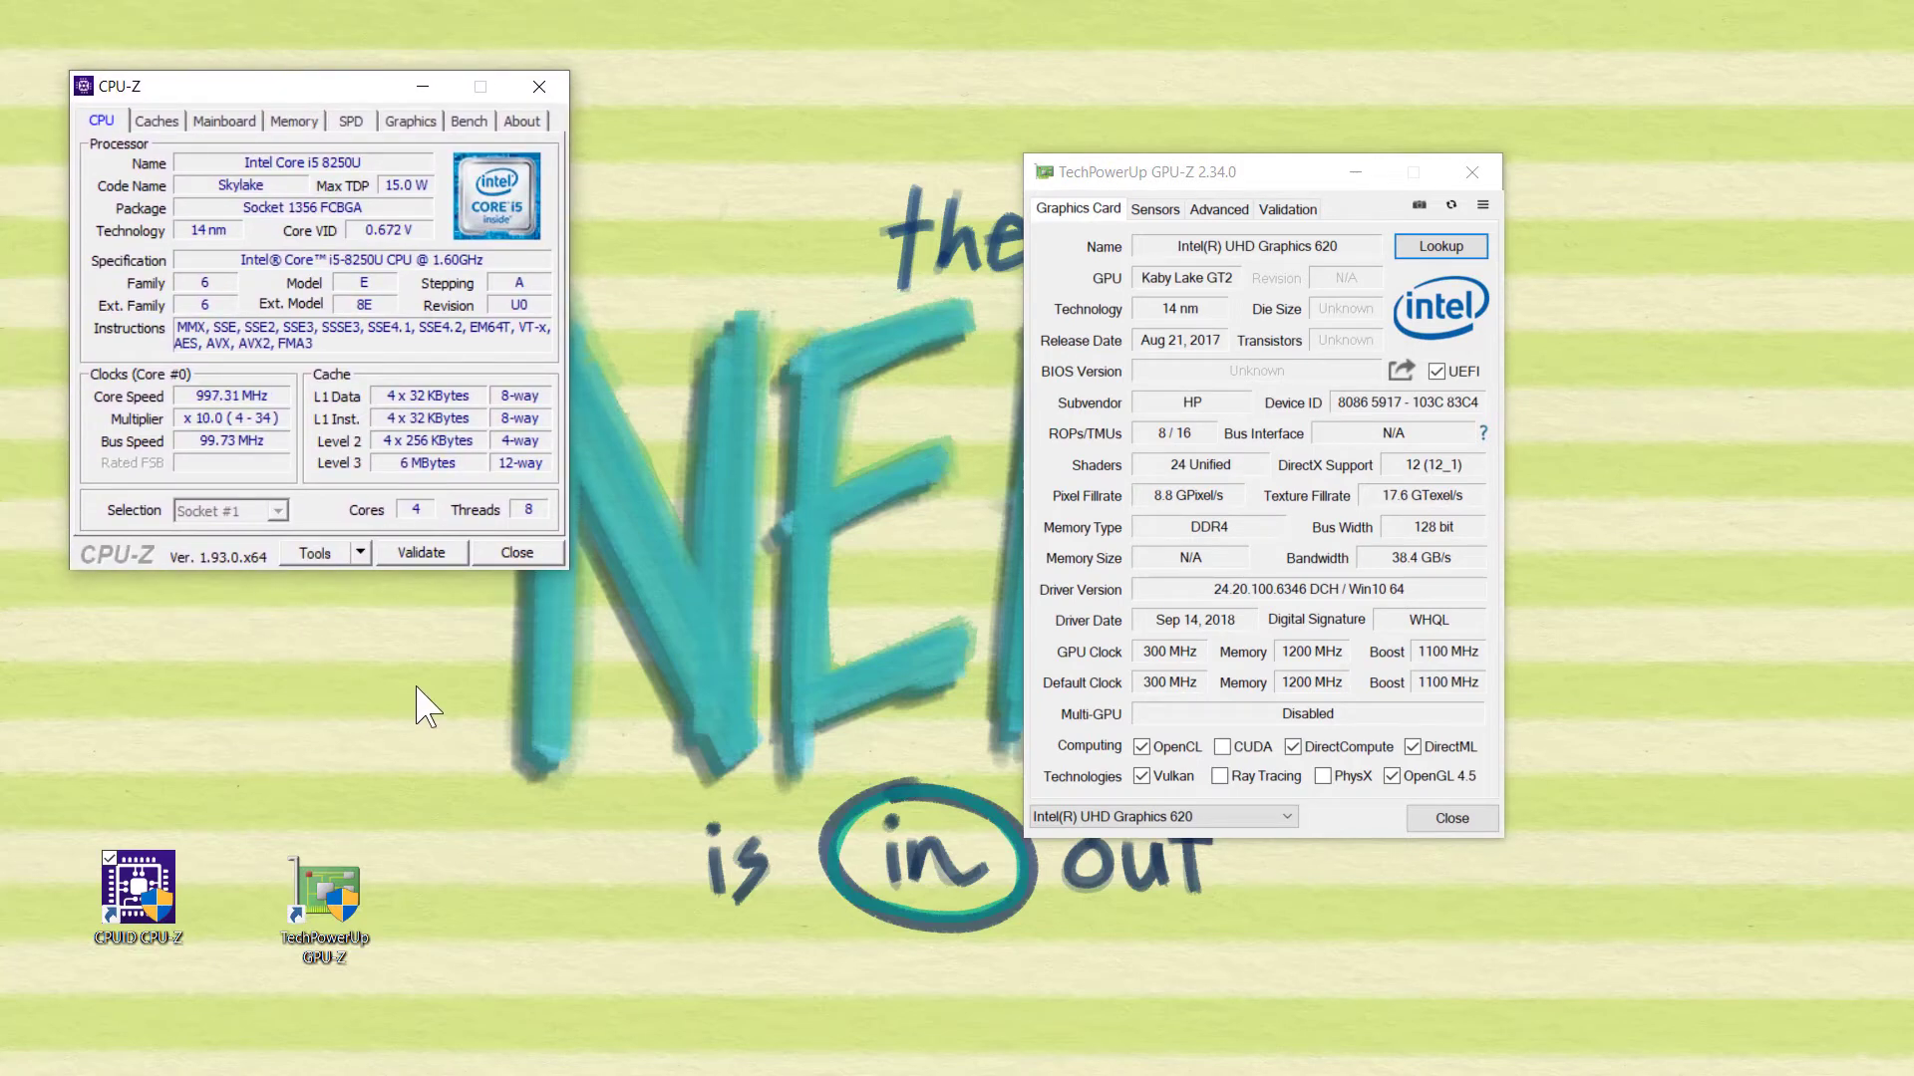